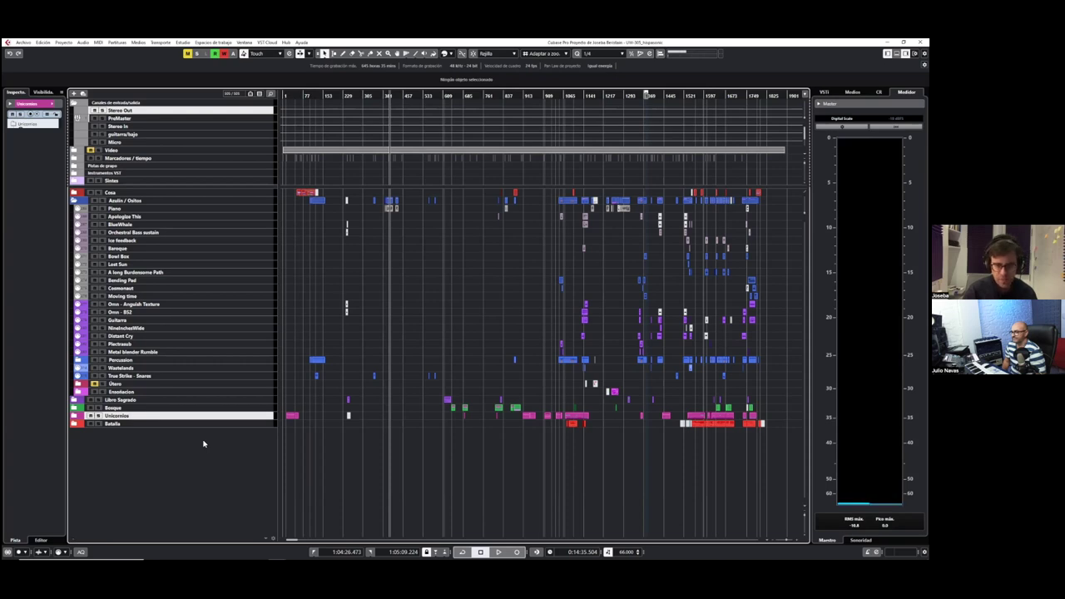
# Collapse the folders, expand Azulín / Ositos, and view the tracks inside the Cosa folder before collapsing it again.
pyautogui.hotkey('ctrl', '-')
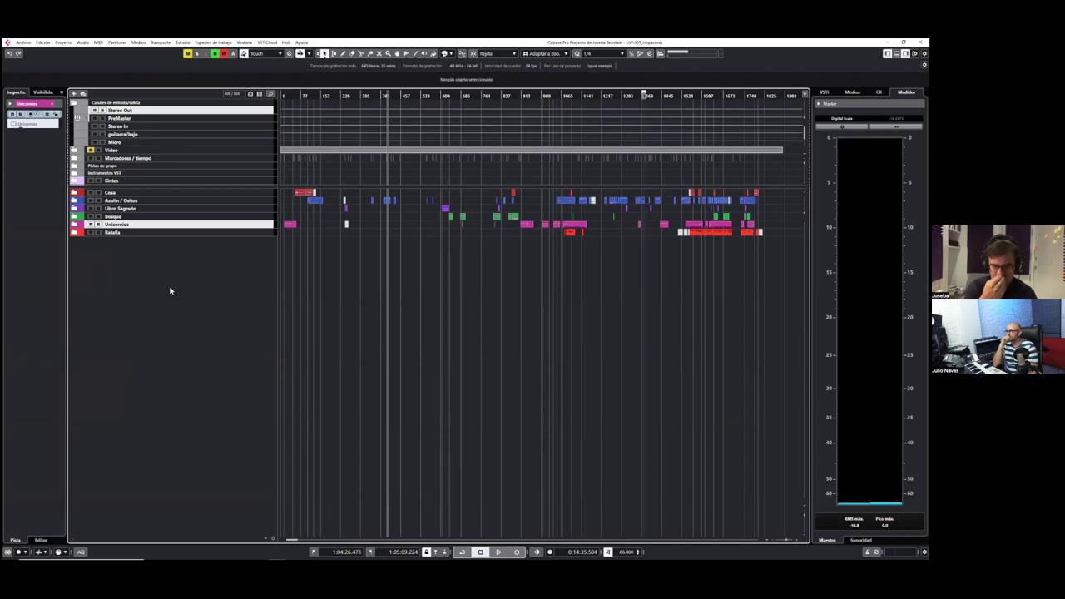
pyautogui.click(75, 202)
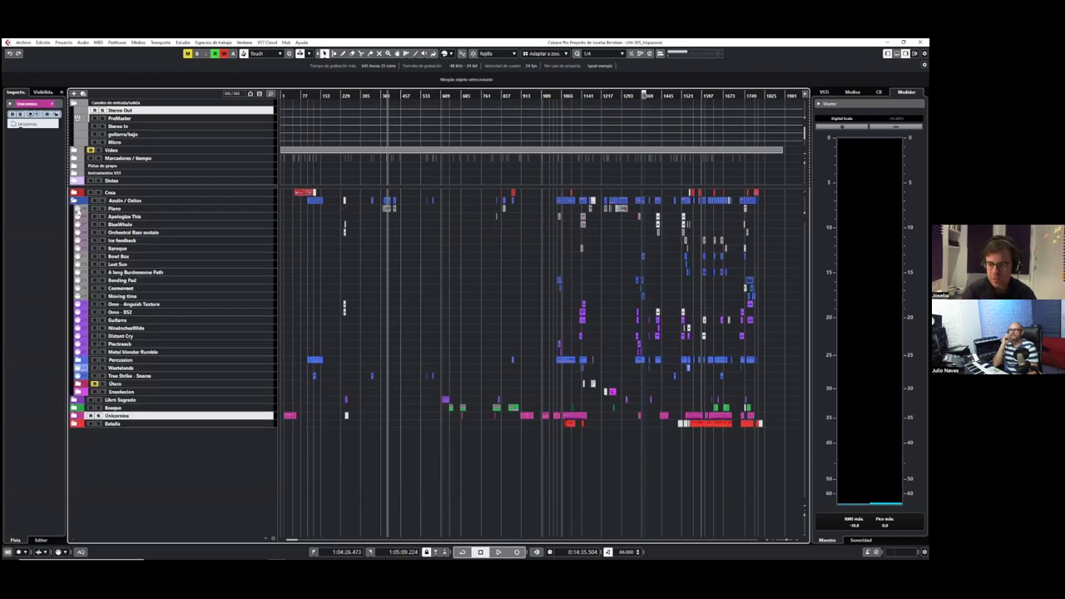
pyautogui.click(74, 193)
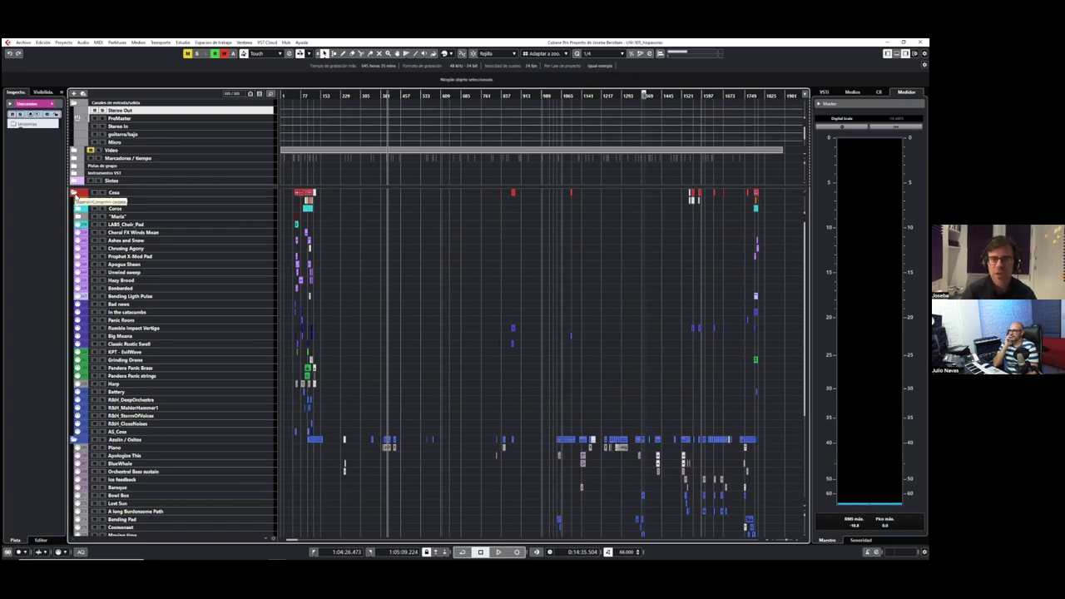
pyautogui.click(74, 193)
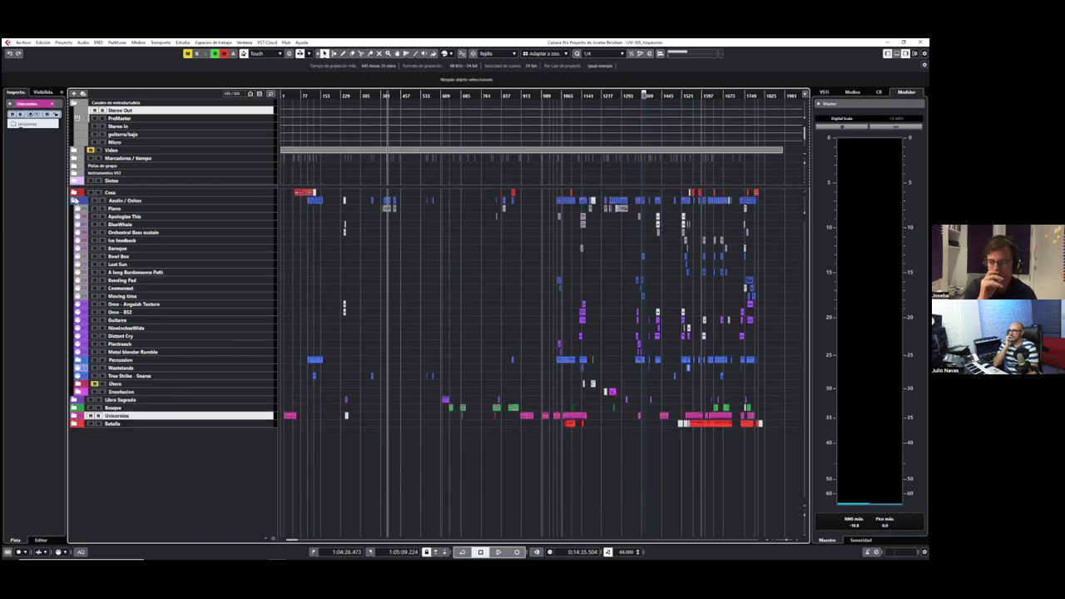
# Place the playhead at about 0:48:28 in the project, near the start of the dense Azulín / Ositos clips.
pyautogui.press('g')
pyautogui.press('g')
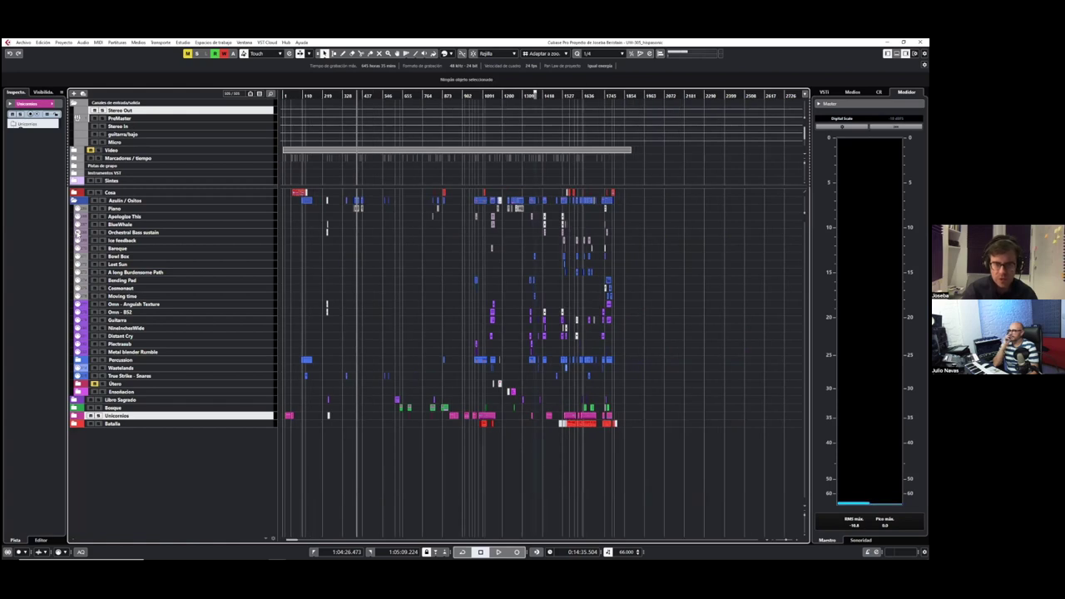
pyautogui.click(477, 96)
pyautogui.click(481, 95)
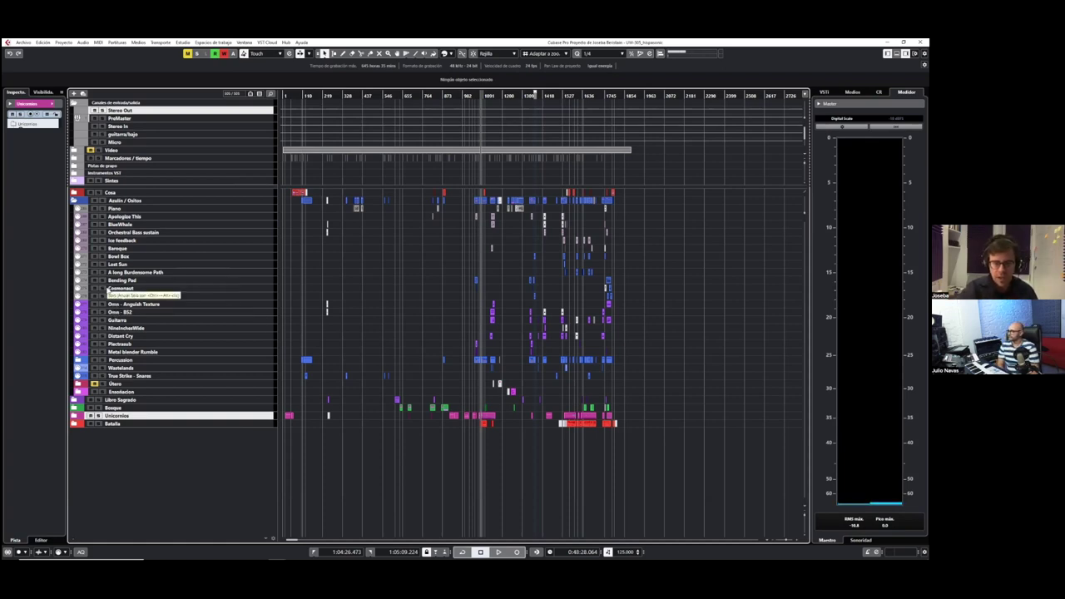
# View the tracks inside the Azulín / Ositos, Bosque and Libro Sagrado folders, leaving all three collapsed.
pyautogui.click(74, 200)
pyautogui.click(74, 201)
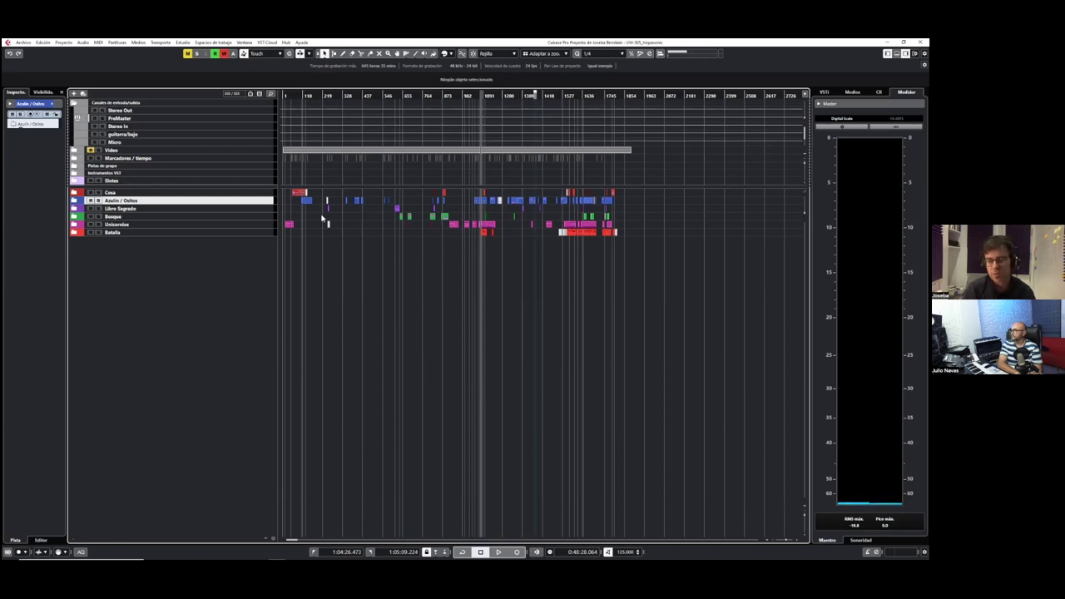
pyautogui.click(73, 200)
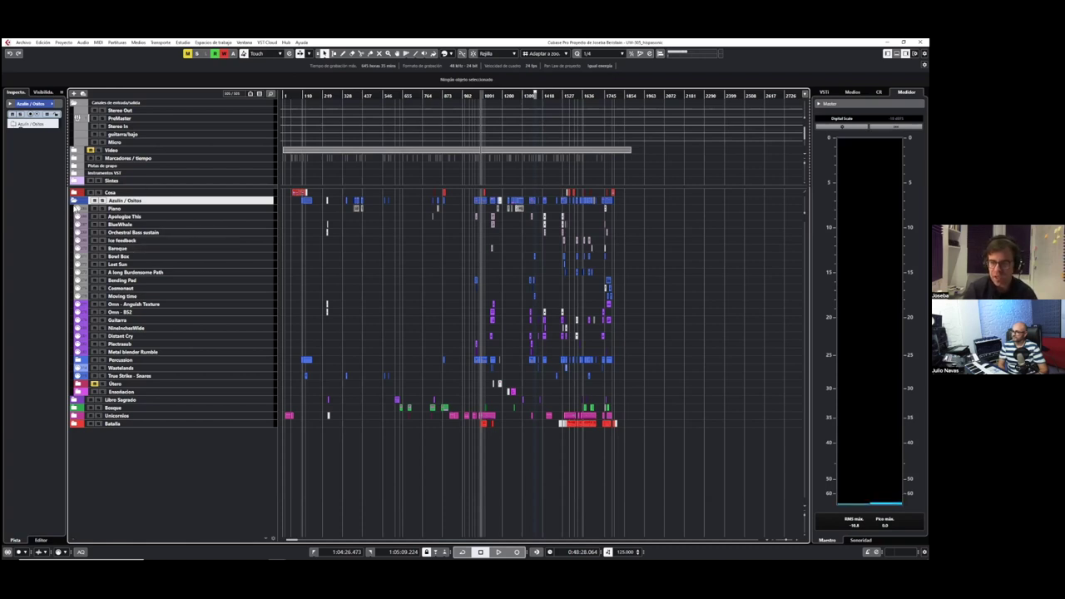
pyautogui.click(74, 202)
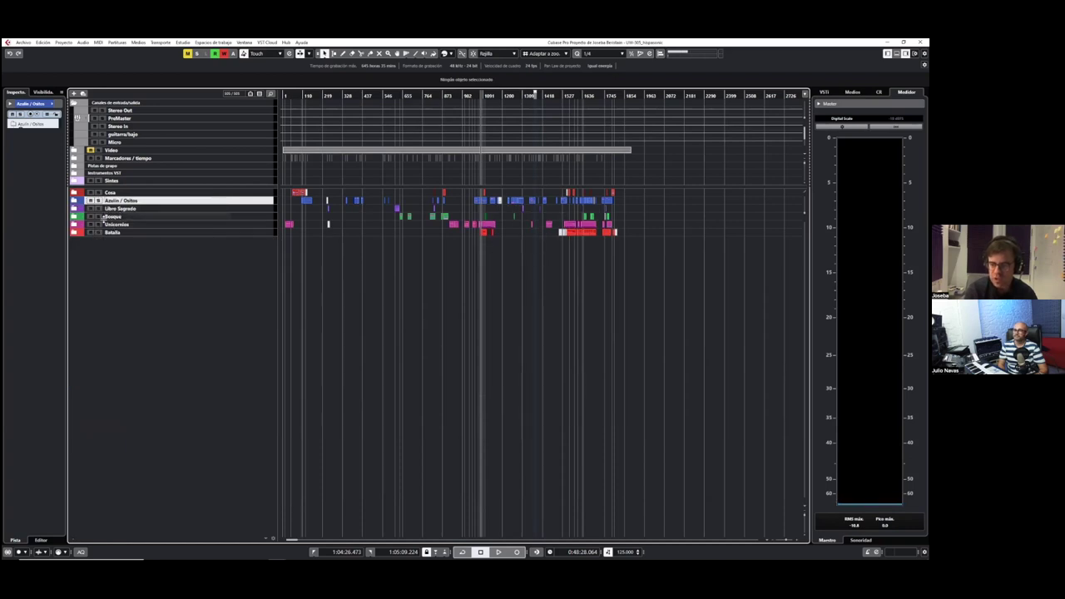
pyautogui.click(74, 217)
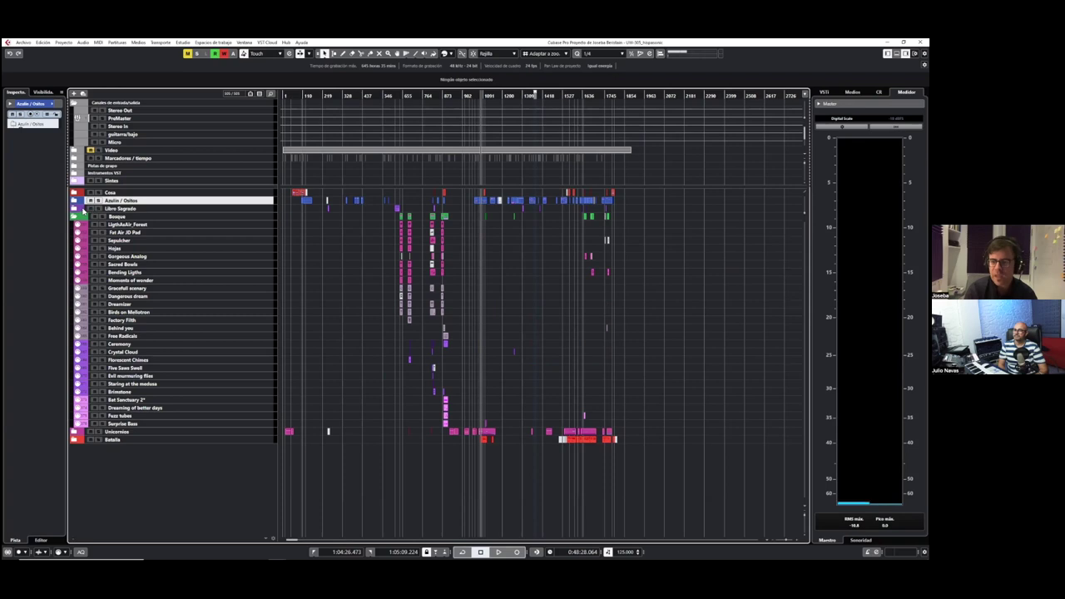
pyautogui.click(75, 209)
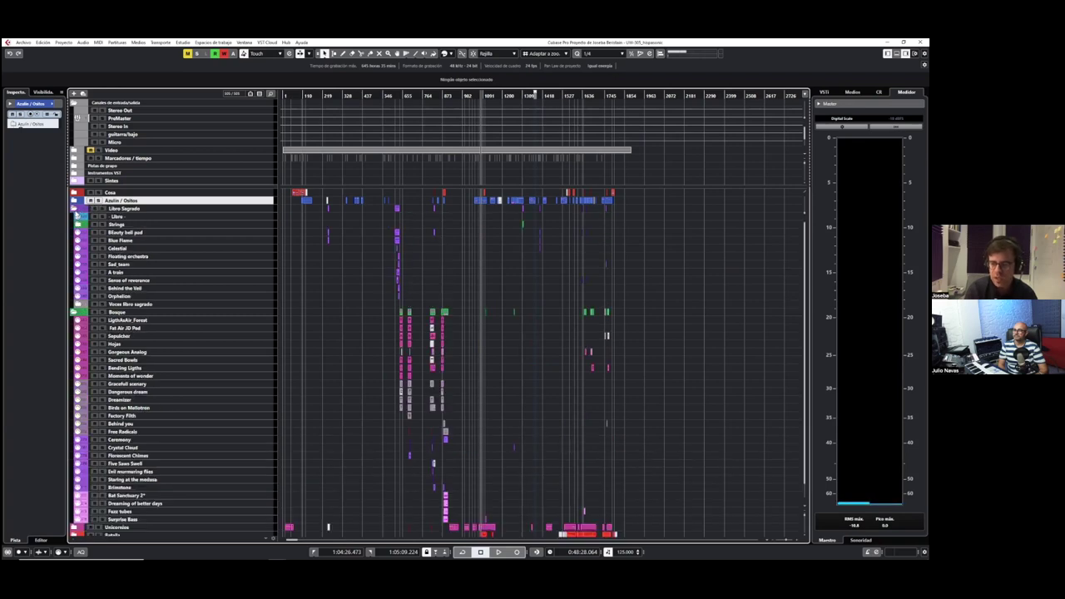
pyautogui.click(75, 209)
pyautogui.click(74, 217)
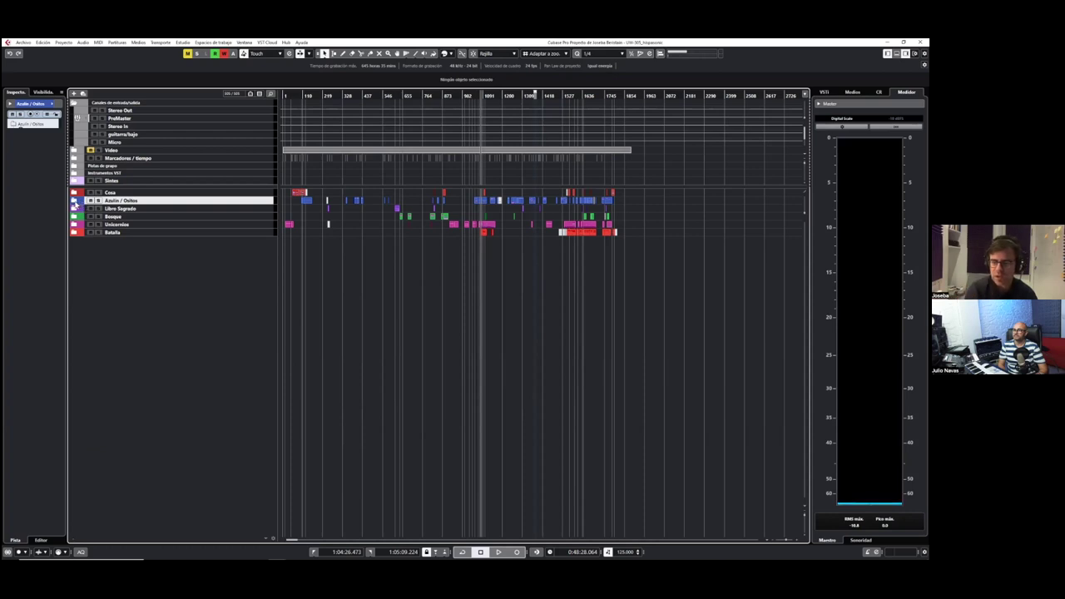
# Expand the Azulín / Ositos folder and start playback from about 0:51:10.
pyautogui.click(74, 201)
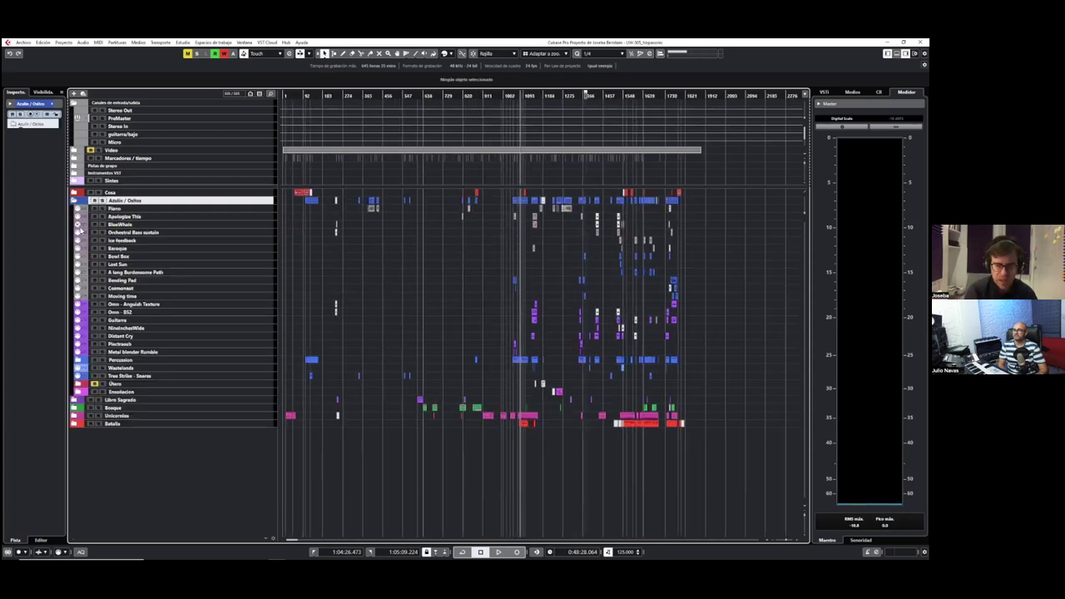
pyautogui.press('h')
pyautogui.press('h')
pyautogui.press('h')
pyautogui.press('h')
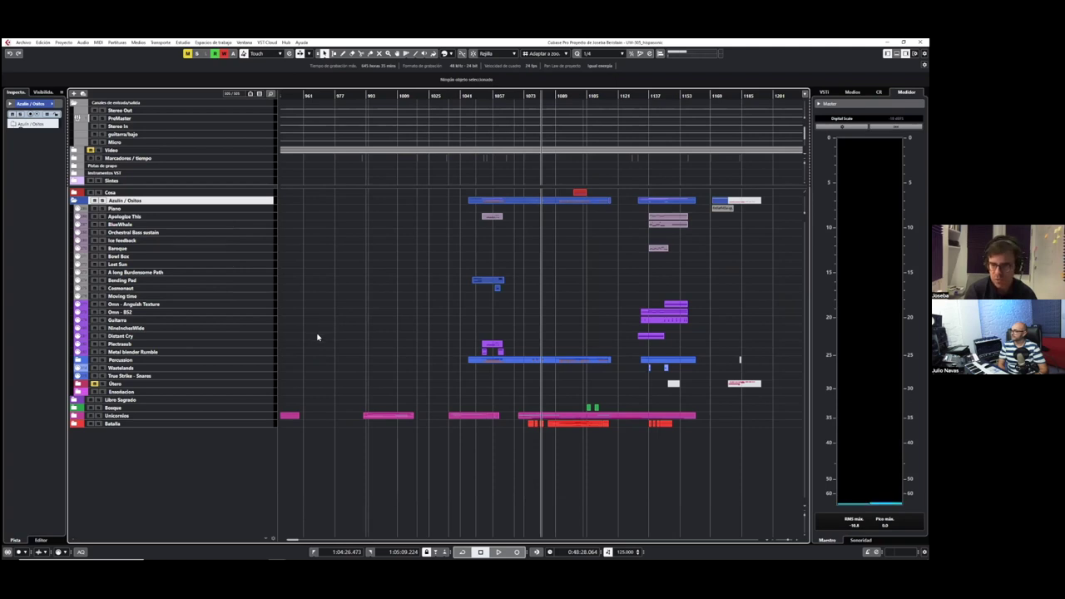
pyautogui.press('g')
pyautogui.press('g')
pyautogui.press('g')
pyautogui.press('g')
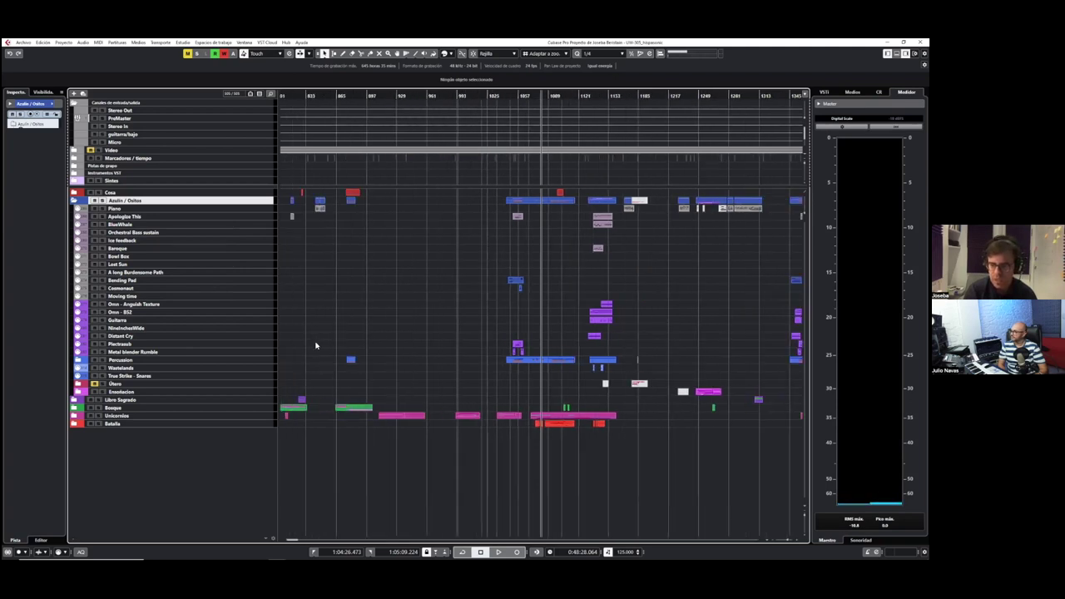
pyautogui.click(553, 96)
pyautogui.click(566, 96)
pyautogui.click(568, 96)
pyautogui.press('space')
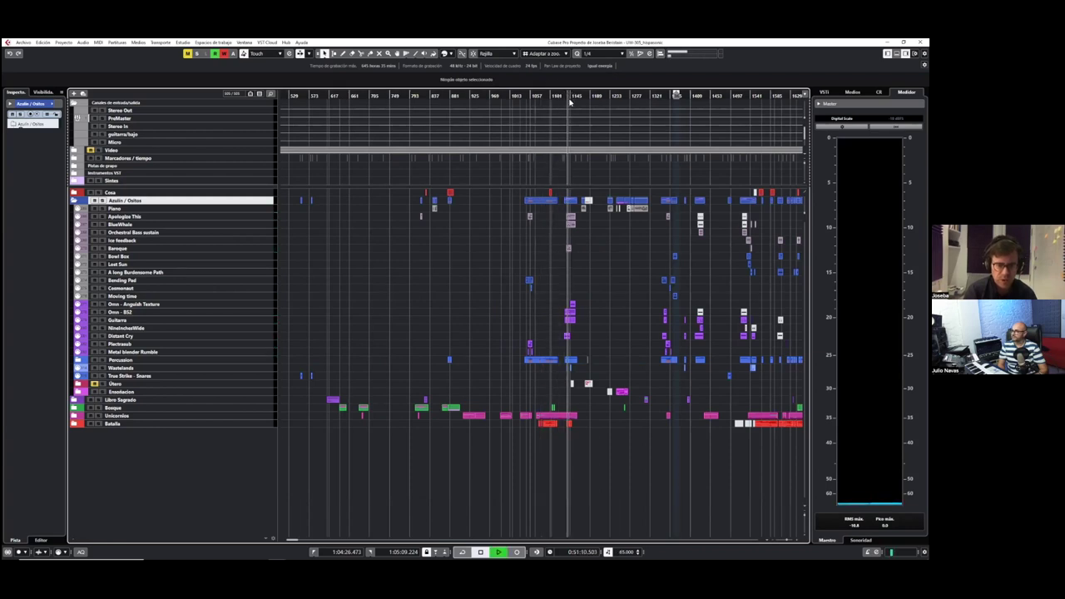
# Listen to the Azulín / Ositos passage while following its clips, and stop playback at about 0:51:42.
pyautogui.press('h')
pyautogui.press('h')
pyautogui.press('h')
pyautogui.press('h')
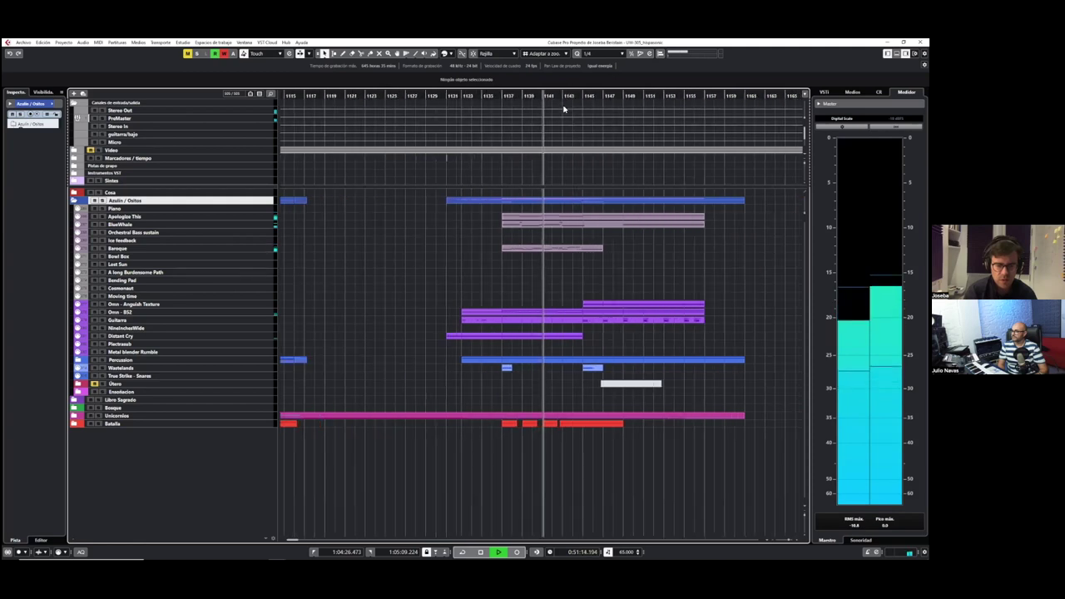
pyautogui.press('g')
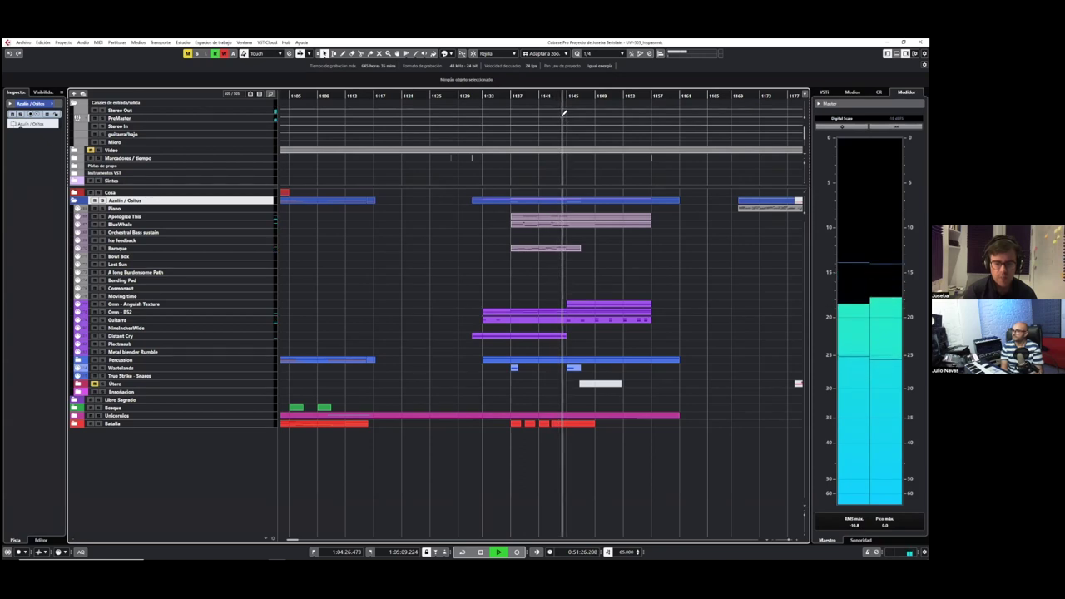
pyautogui.press('g')
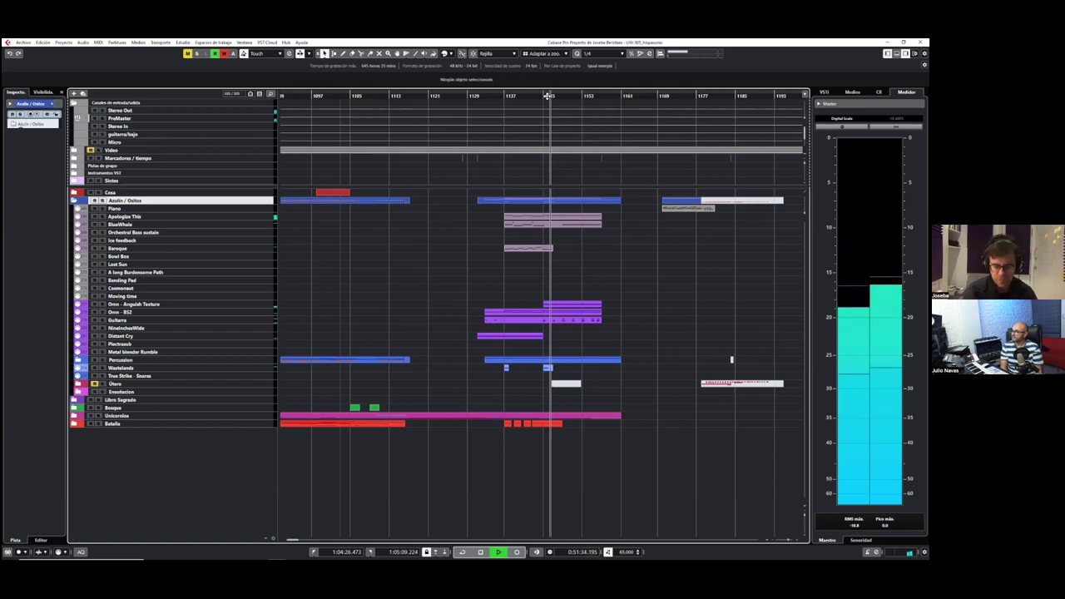
pyautogui.press('g')
pyautogui.press('g')
pyautogui.press('h')
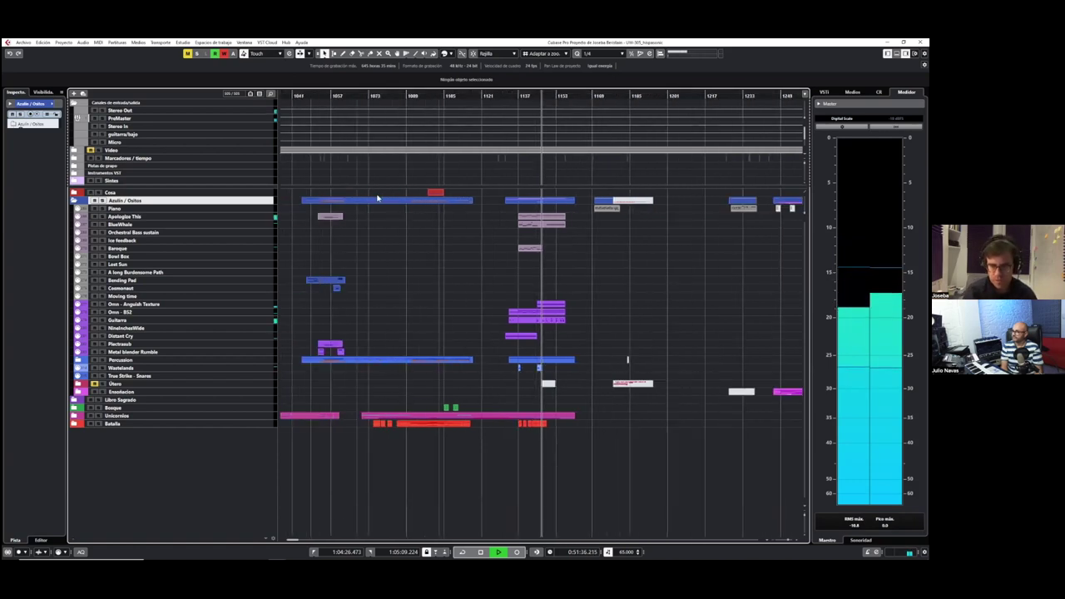
pyautogui.press('h')
pyautogui.press('g')
pyautogui.press('g')
pyautogui.press('space')
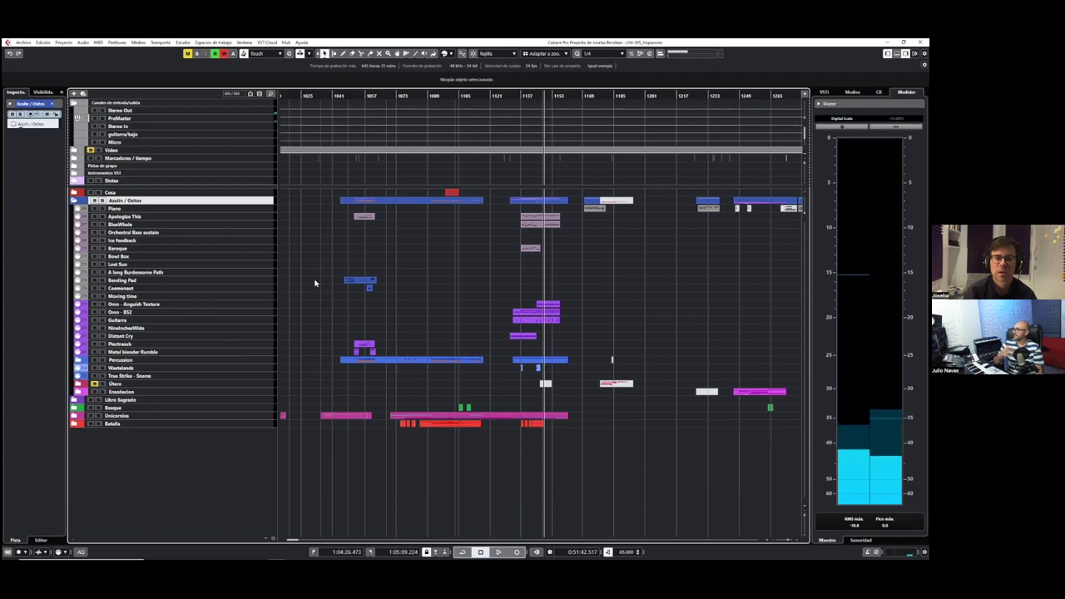
pyautogui.press('h')
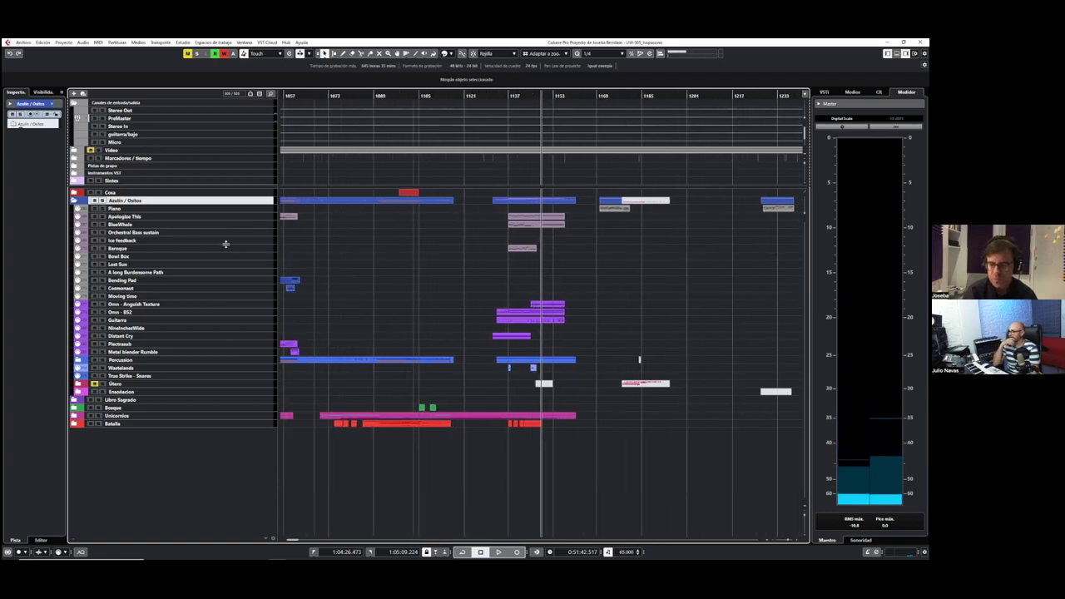
# Select the Omn - BS2 track and switch to the Vienna Ensemble Pro Server window.
pyautogui.click(263, 313)
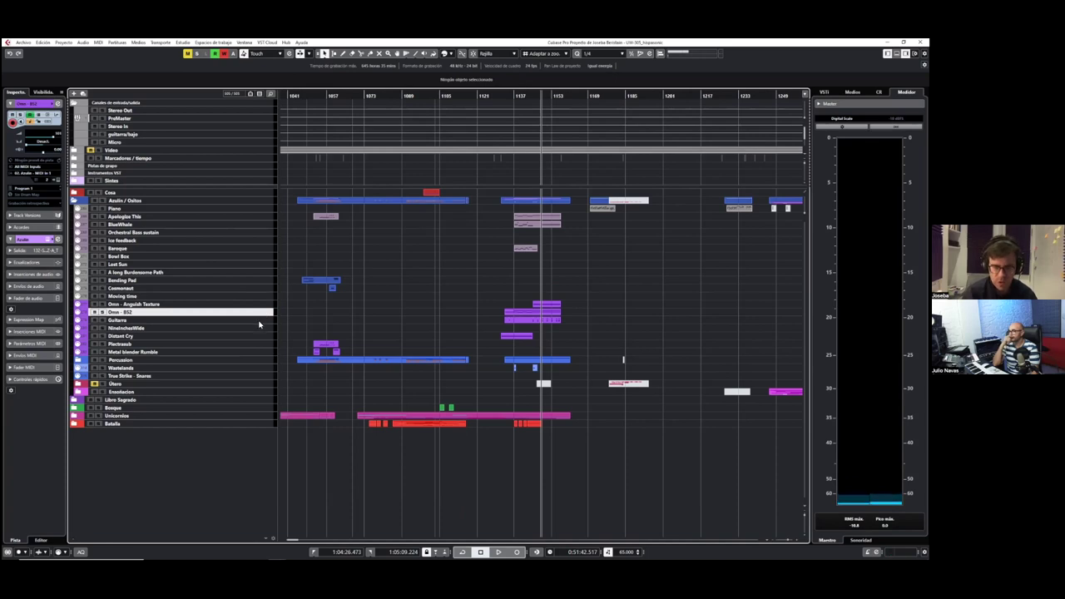
pyautogui.hotkey('alt', 'Tab')
pyautogui.press('Tab')
pyautogui.press('Tab')
pyautogui.press('Tab')
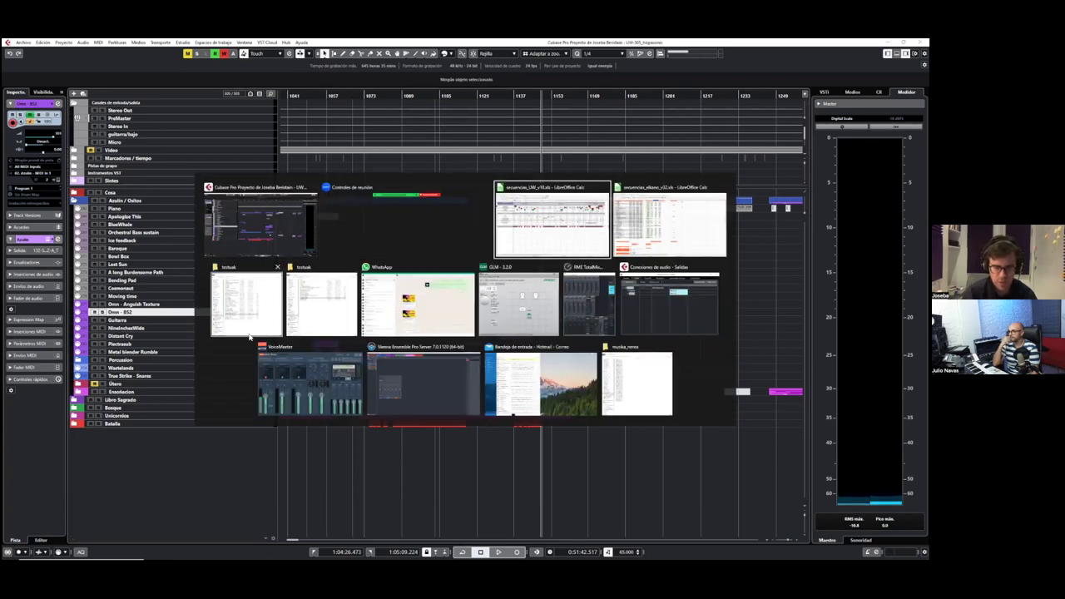
pyautogui.press('Tab')
pyautogui.press('Tab')
pyautogui.press('Tab')
pyautogui.press('Tab')
pyautogui.press('Tab')
pyautogui.press('Tab')
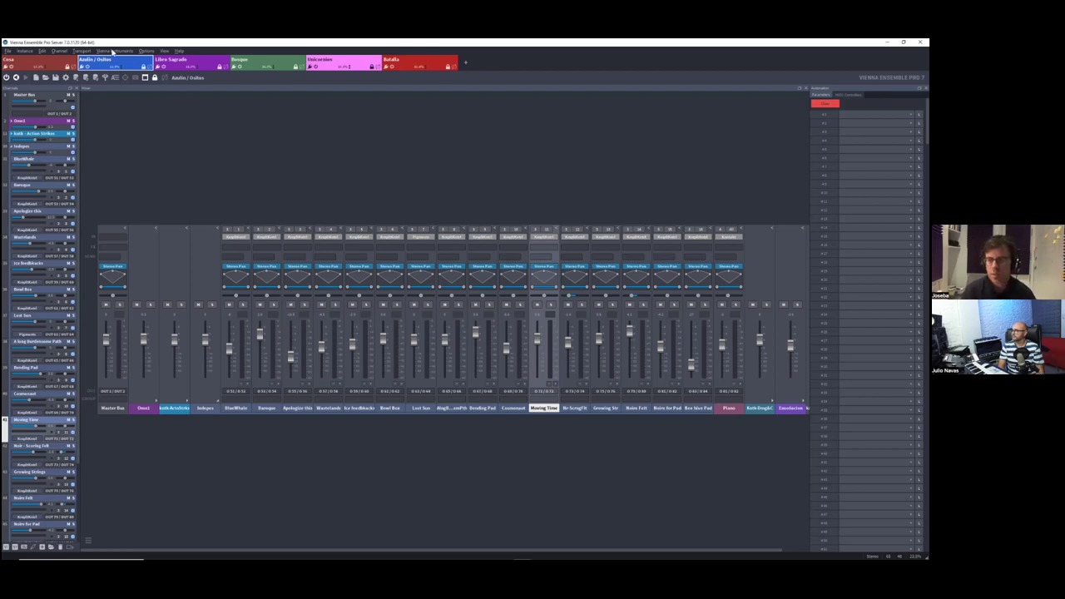
# View the Libro Sagrado, Bosque, Unicornios and Batalla instances and return to the Azulín / Ositos instance.
pyautogui.click(185, 66)
pyautogui.click(301, 64)
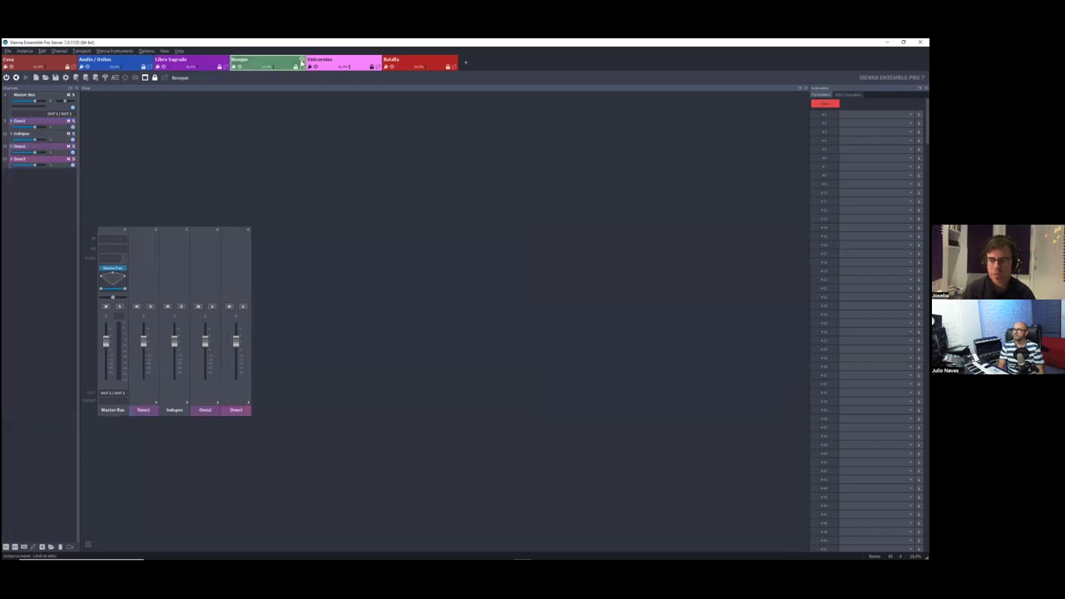
pyautogui.click(328, 63)
pyautogui.click(410, 65)
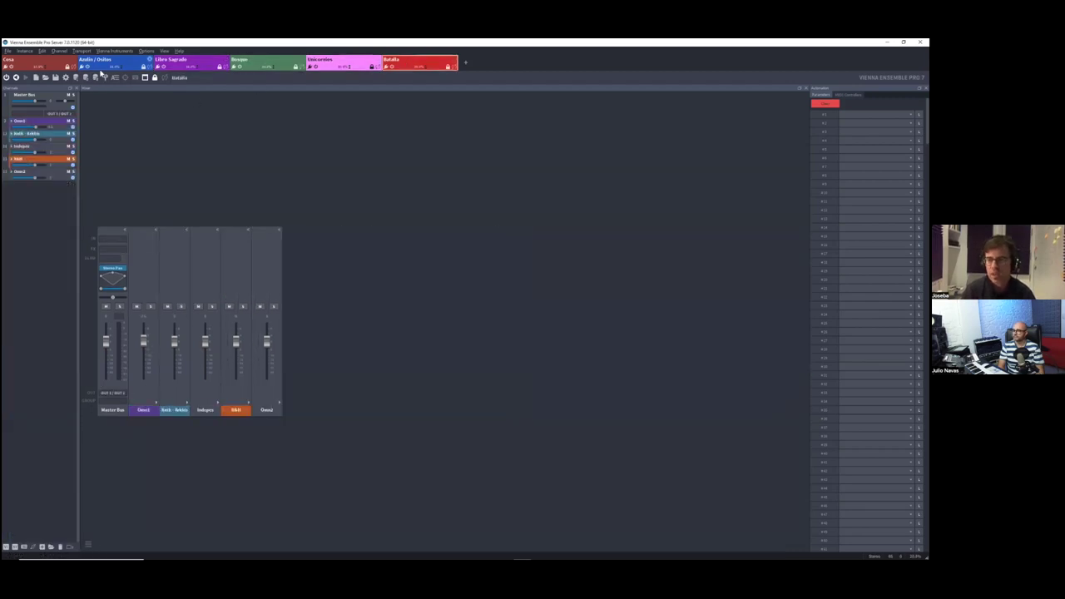
pyautogui.click(100, 66)
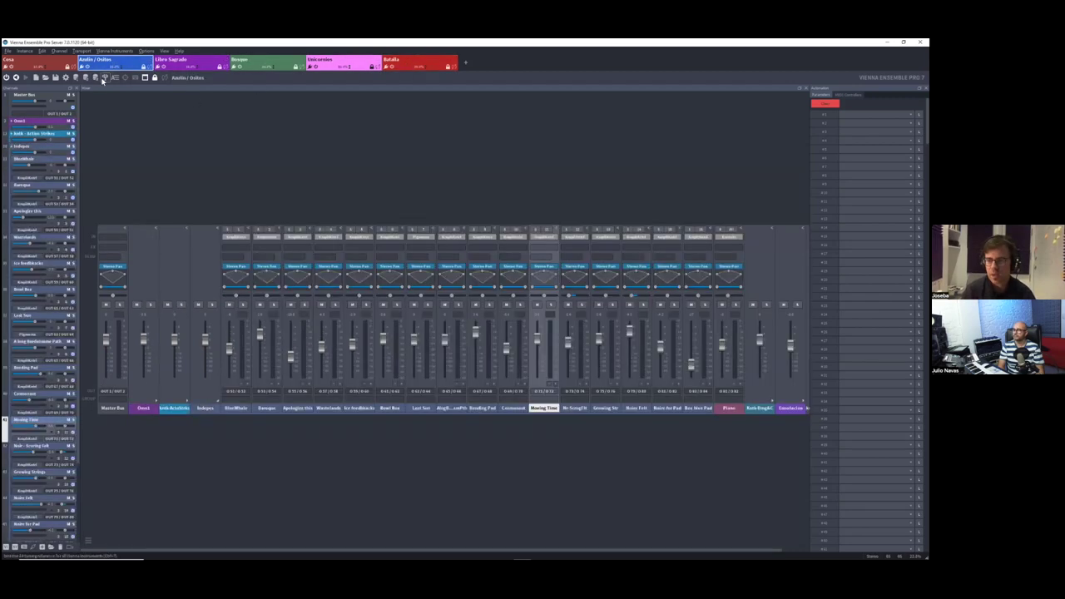
# Open the instruments on the Baroque and Ice feedbacks channels to view their Komplete Kontrol patches.
pyautogui.click(40, 146)
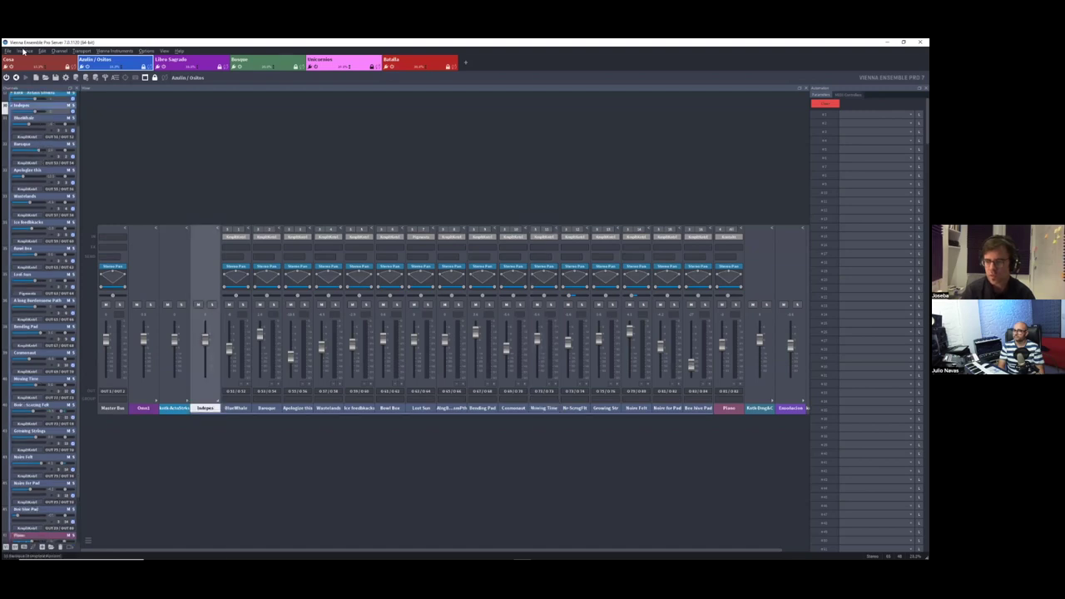
pyautogui.doubleClick(45, 147)
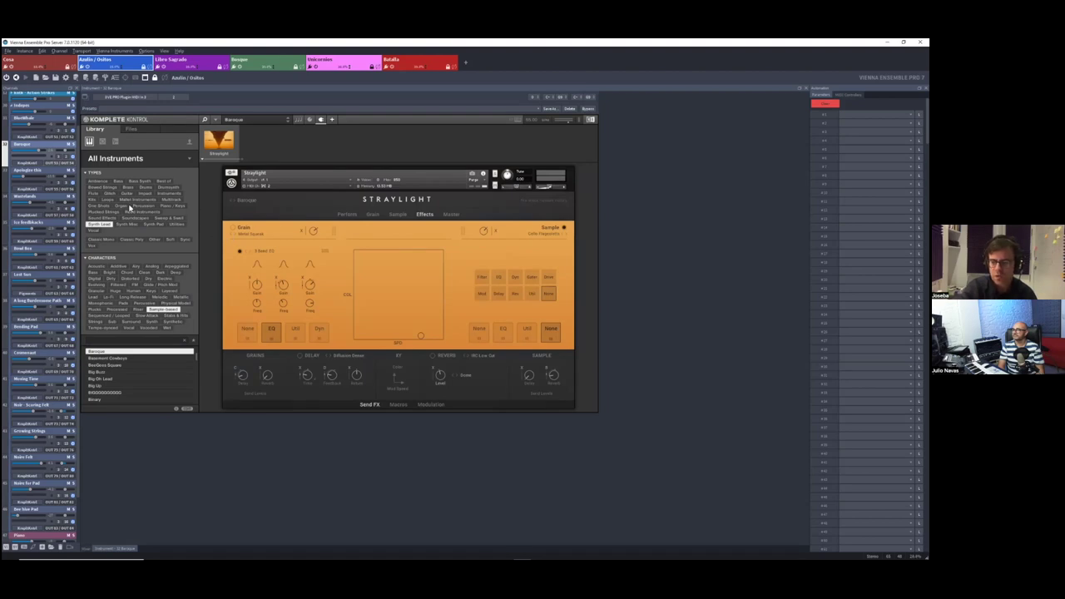
pyautogui.click(51, 225)
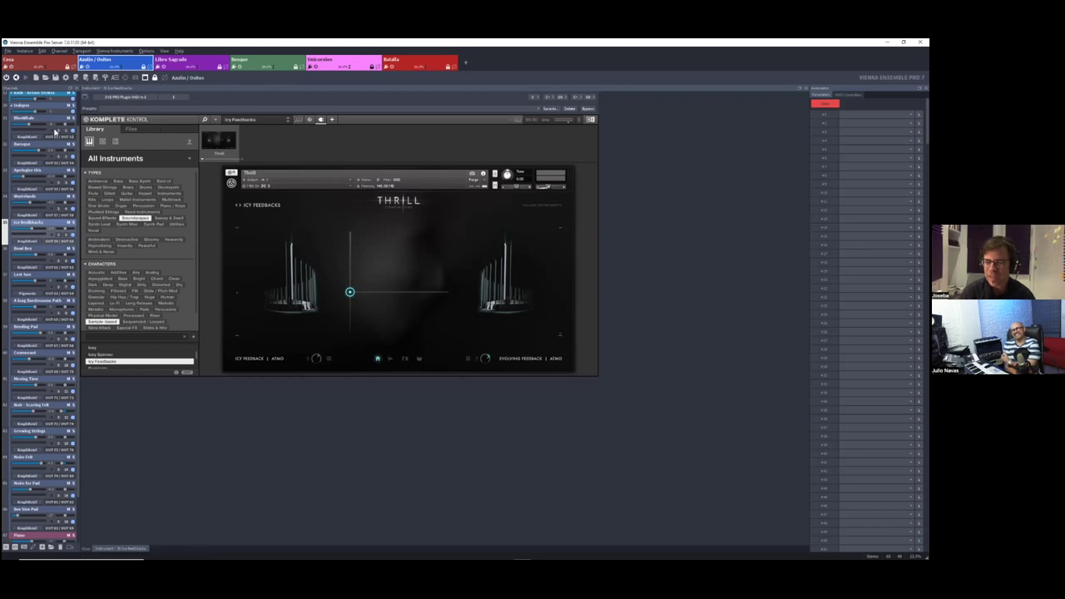
# Collapse the Indepes channel group, expand the Omni1 group, and open the Omnisphere 1 instrument.
pyautogui.scroll(1, 26, 125)
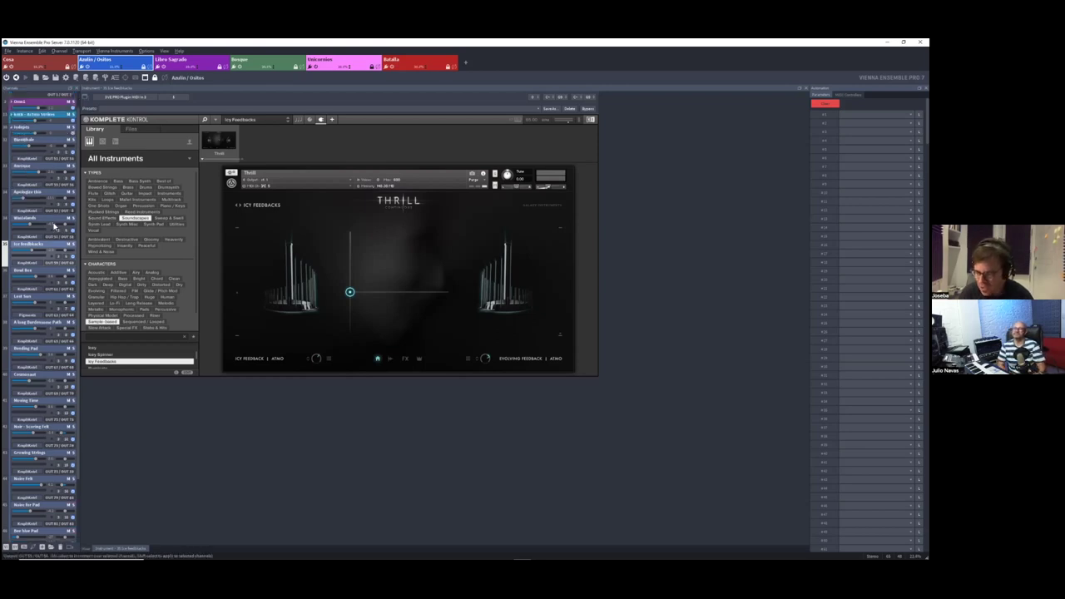
pyautogui.click(12, 126)
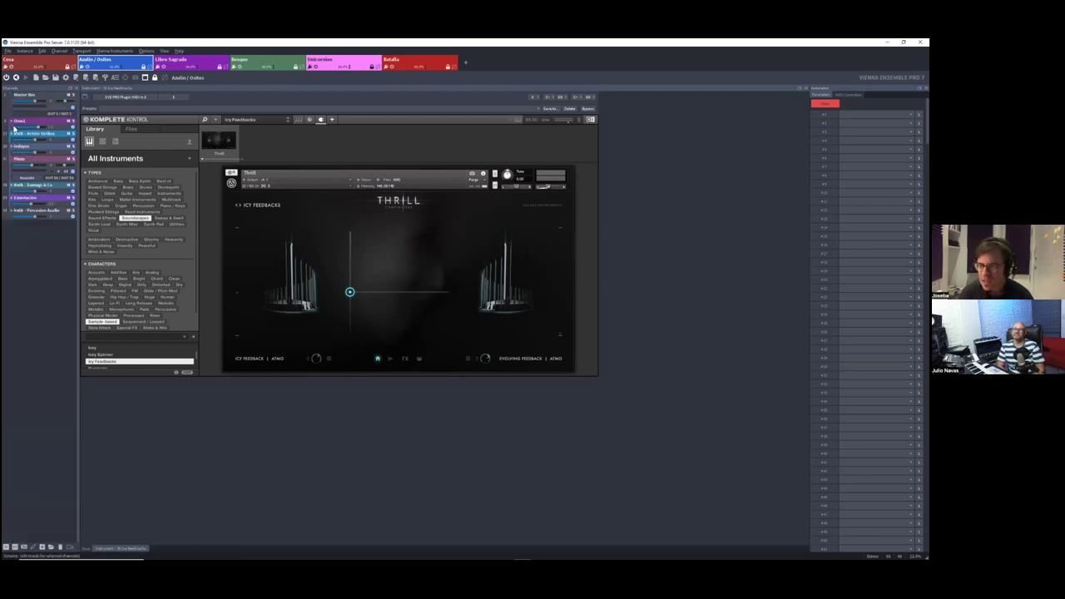
pyautogui.click(10, 121)
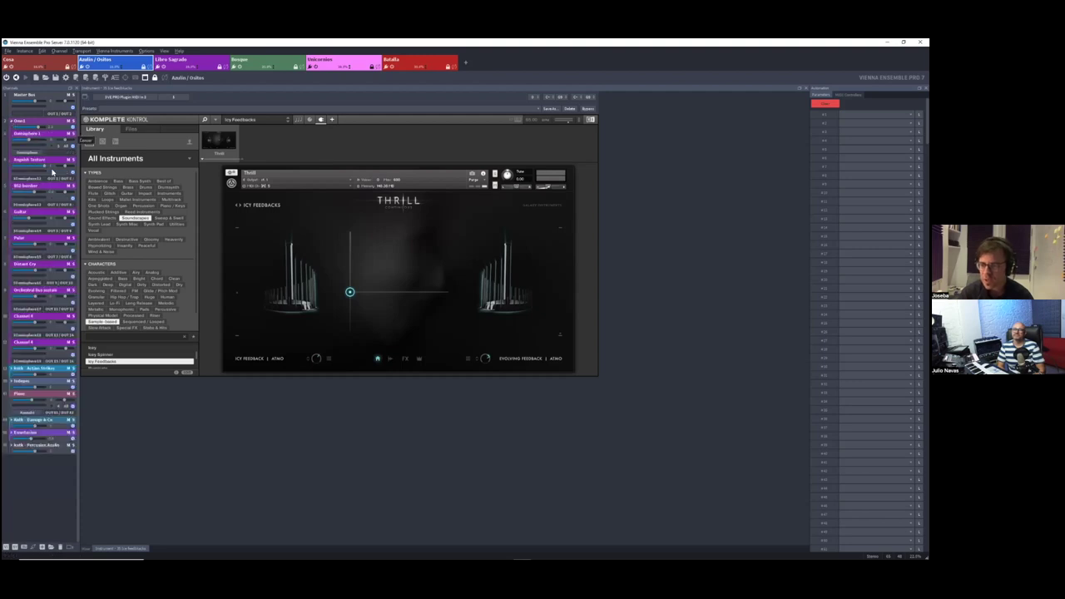
pyautogui.click(52, 138)
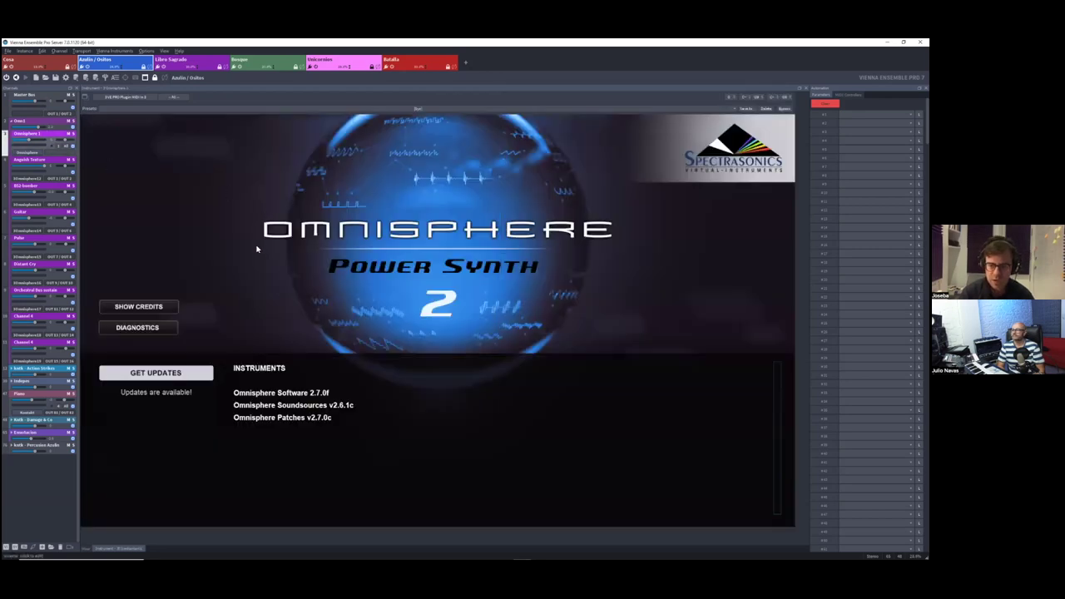
# Dismiss the Omnisphere splash screen and view the patches loaded in parts 1, 2 and 3, returning to part 2.
pyautogui.click(336, 291)
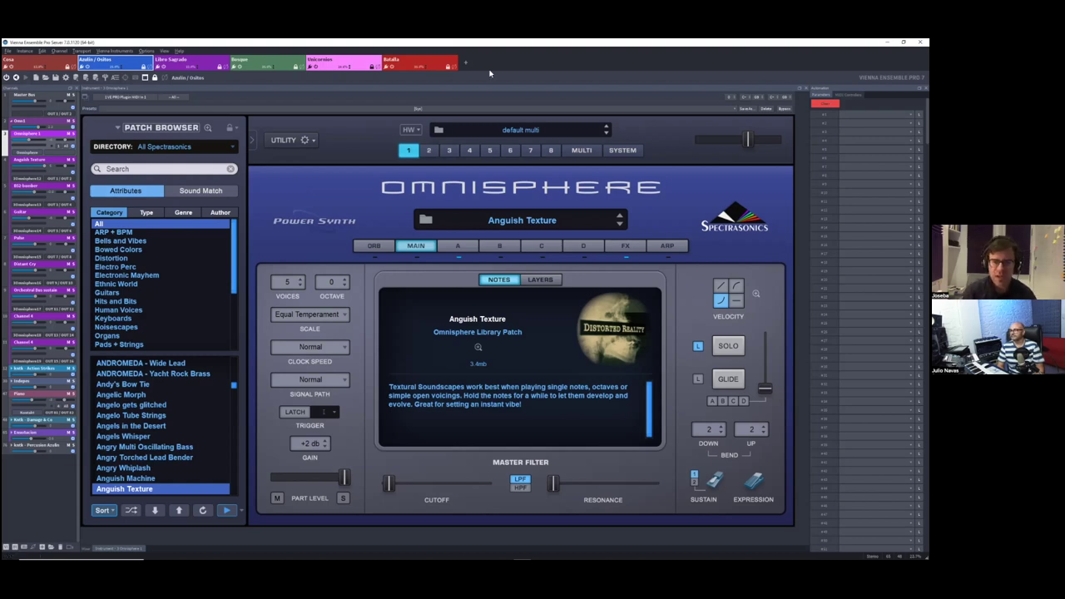
pyautogui.click(431, 152)
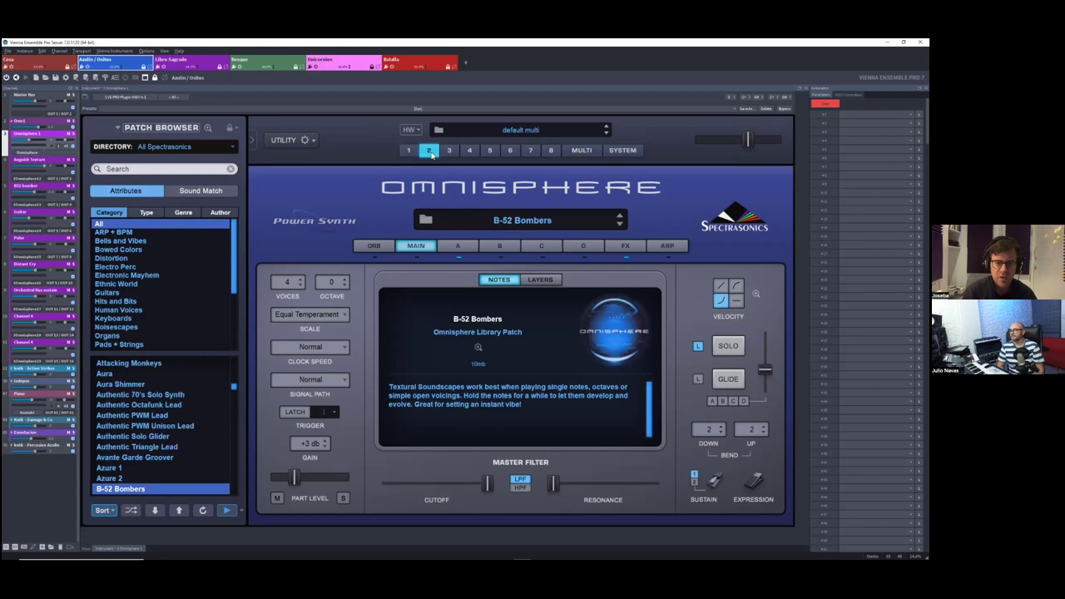
pyautogui.click(449, 155)
pyautogui.click(434, 154)
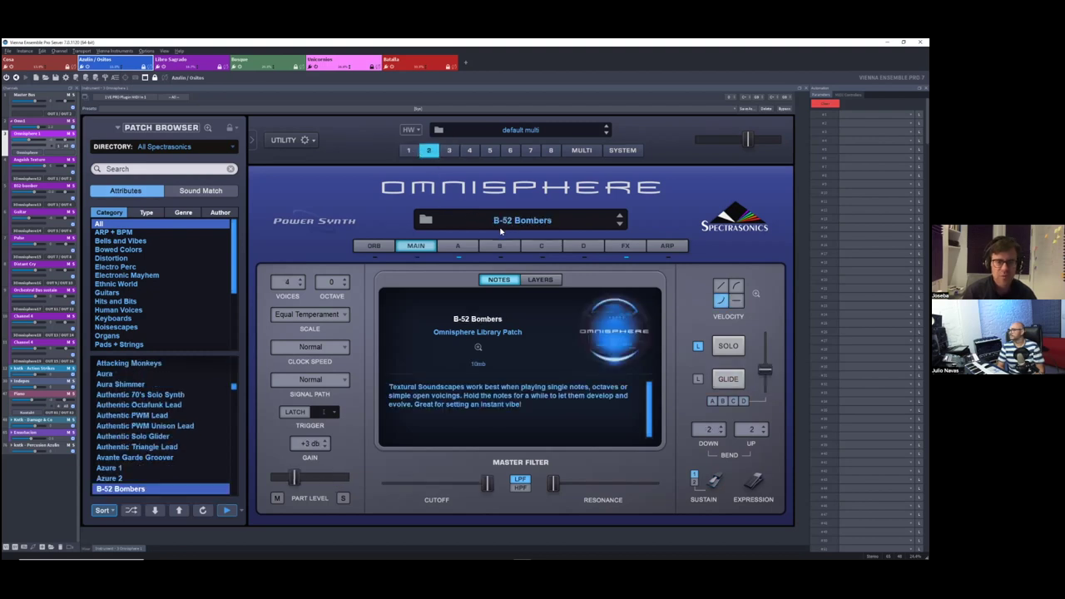
# Switch to Cubase, select the Guitarra track, and briefly play the project before stopping playback.
pyautogui.hotkey('alt', 'Tab')
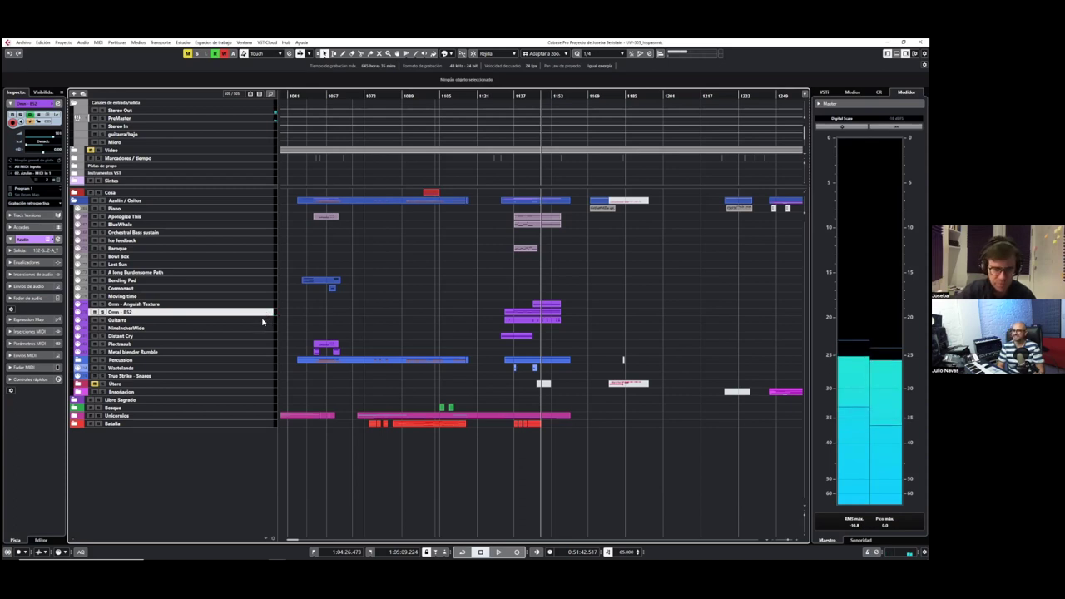
pyautogui.click(263, 320)
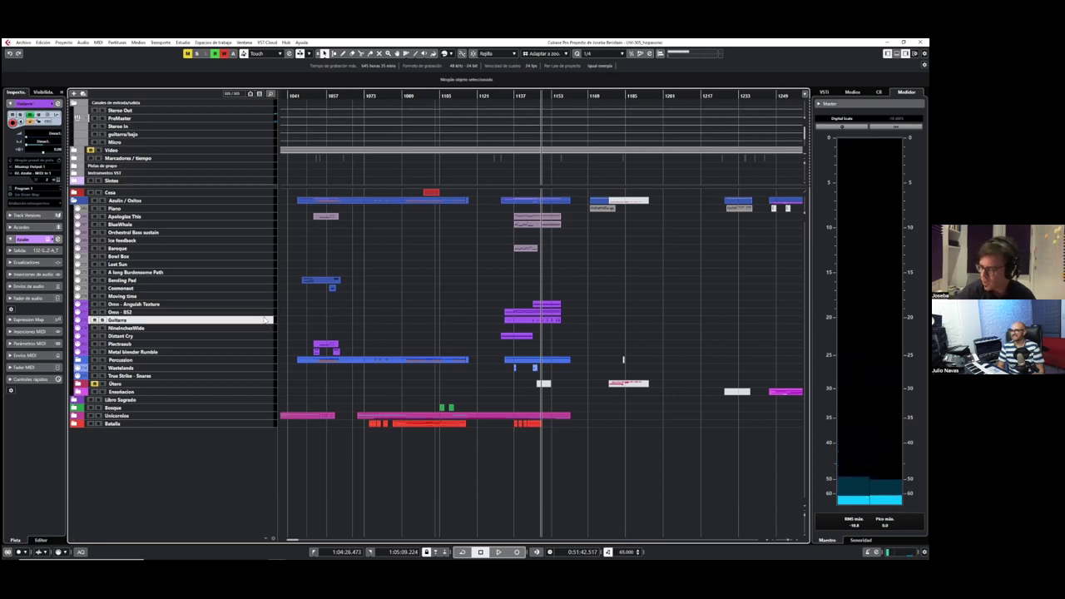
pyautogui.press('space')
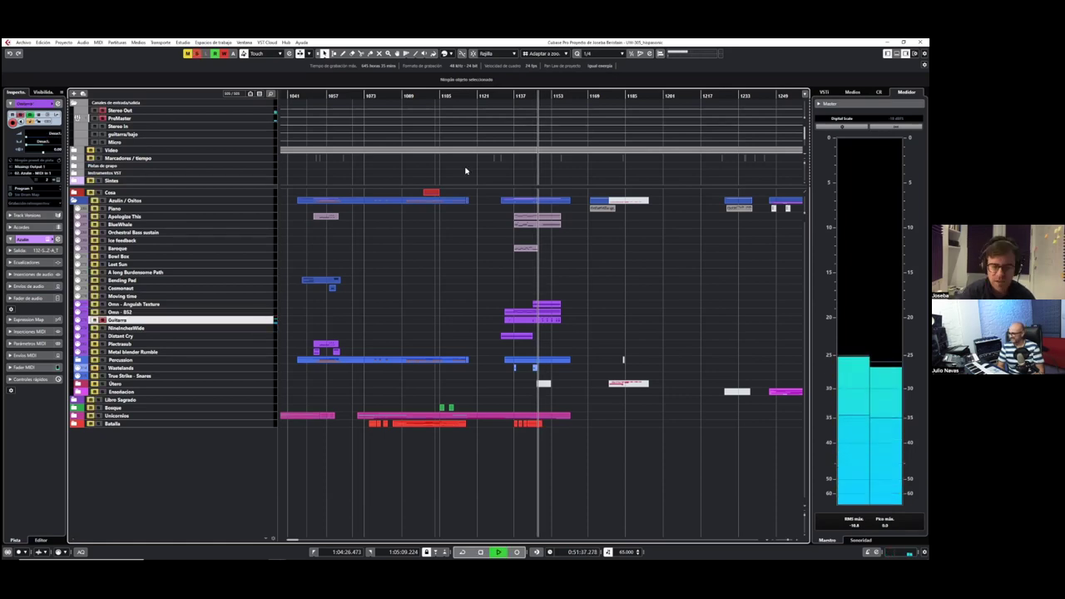
pyautogui.press('space')
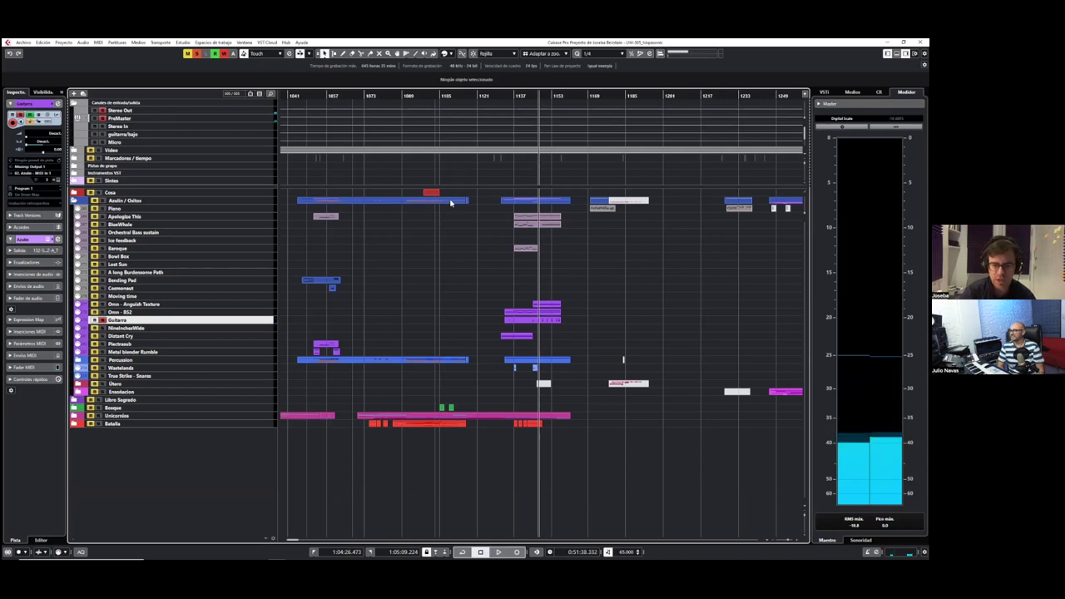
# Switch to Vienna Ensemble Pro and view the patches in Omnisphere parts 3, 4, 5 and 2, ending on part 3.
pyautogui.hotkey('alt', 'Tab')
pyautogui.click(458, 152)
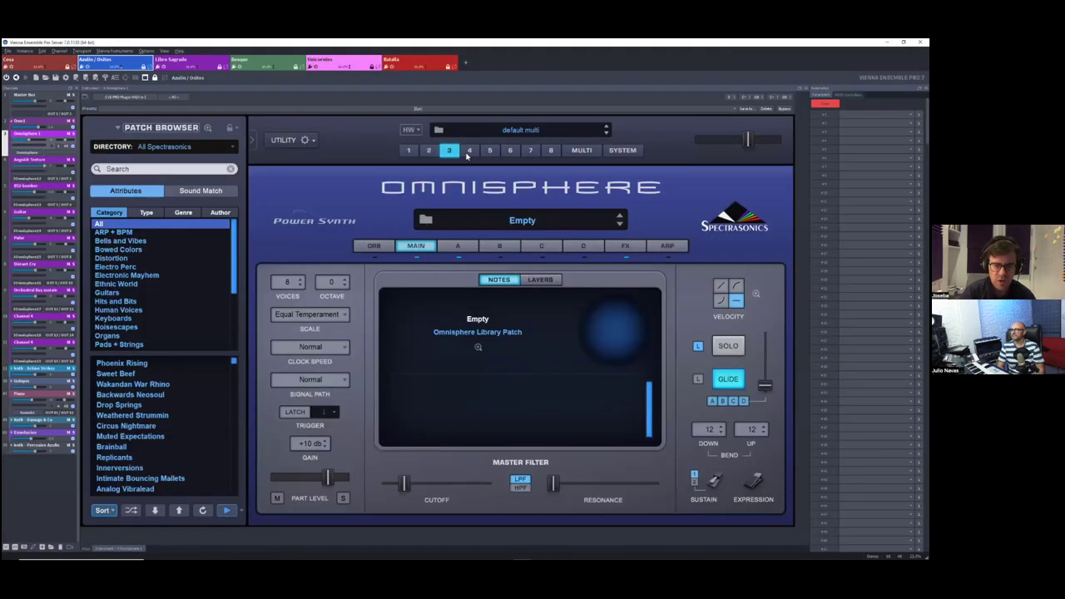
pyautogui.click(470, 154)
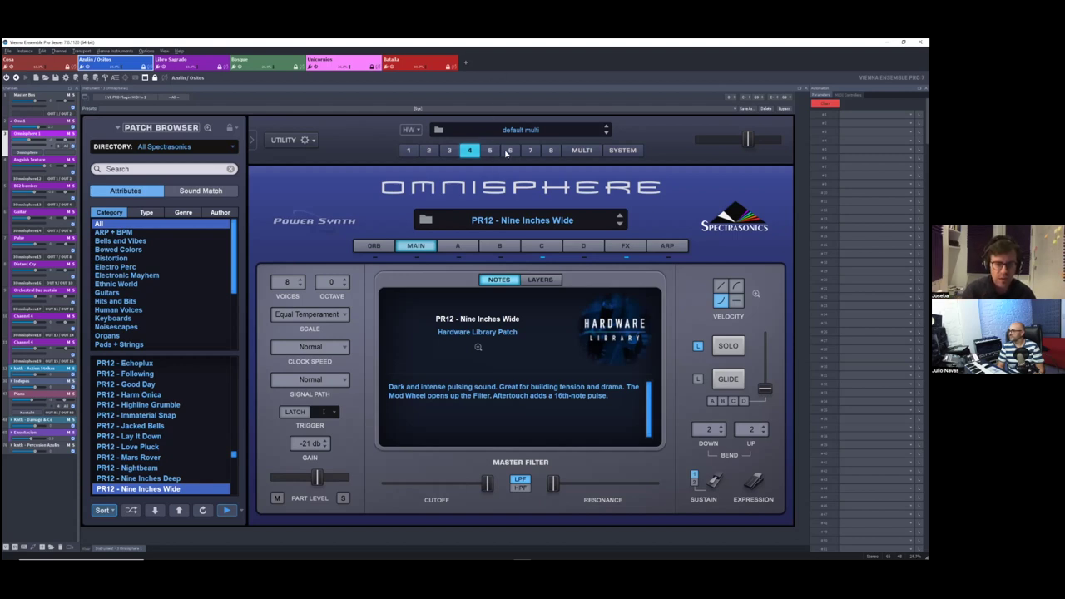
pyautogui.click(496, 153)
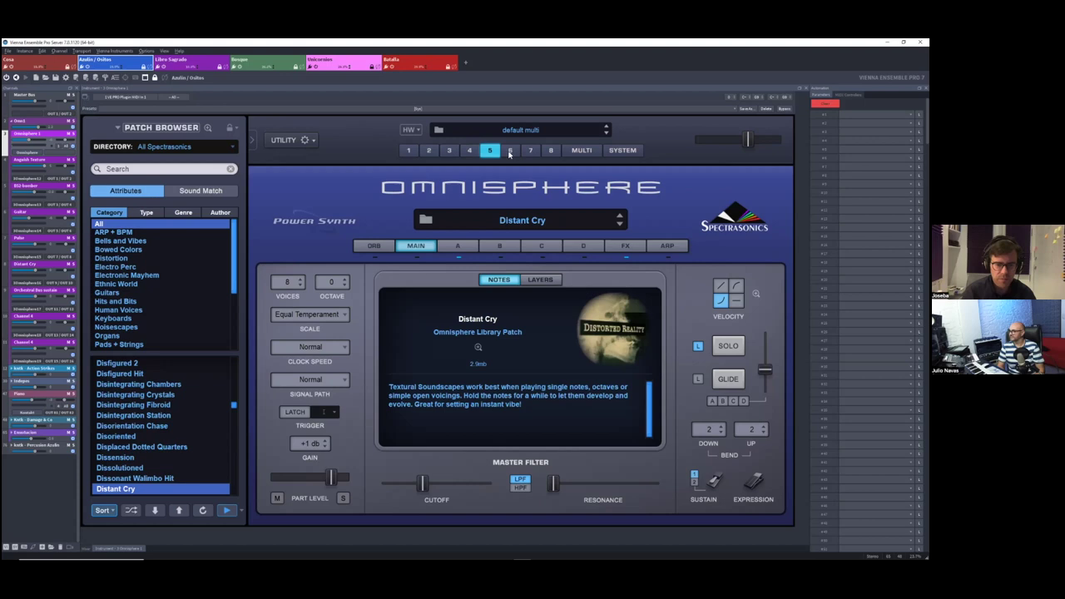
pyautogui.click(430, 153)
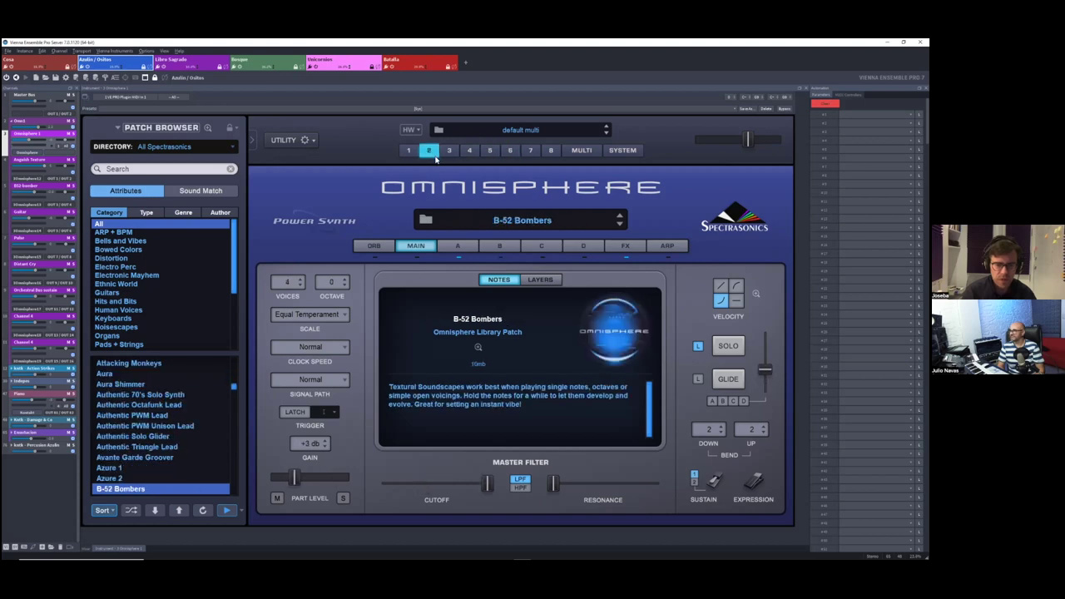
pyautogui.click(448, 153)
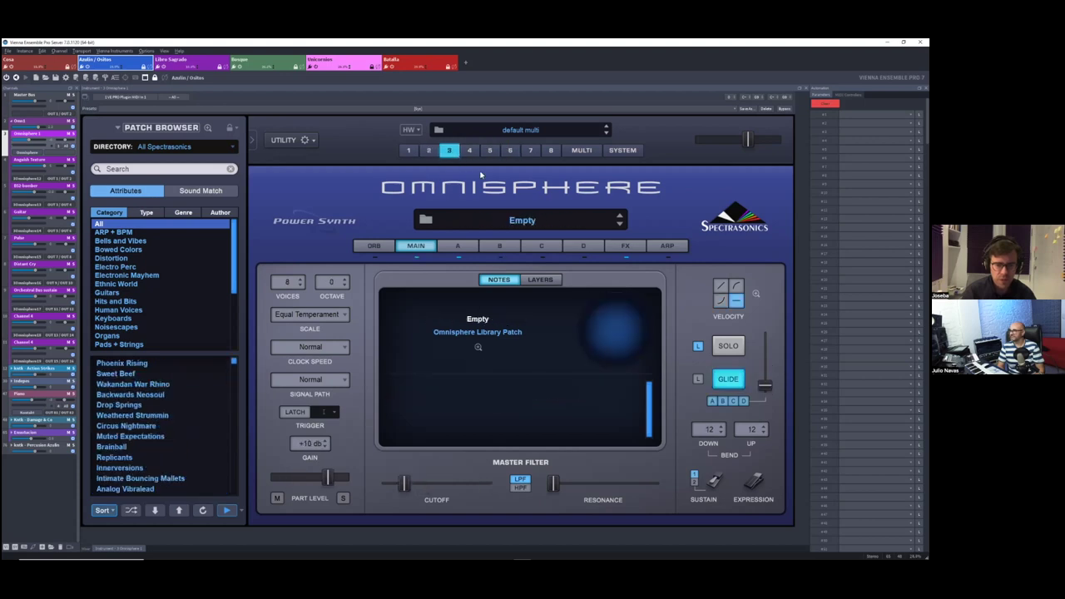
# Open layer A of Omnisphere part 3, inspect its user sample in the oscillator's Granular view, and close the zoomed view.
pyautogui.click(464, 246)
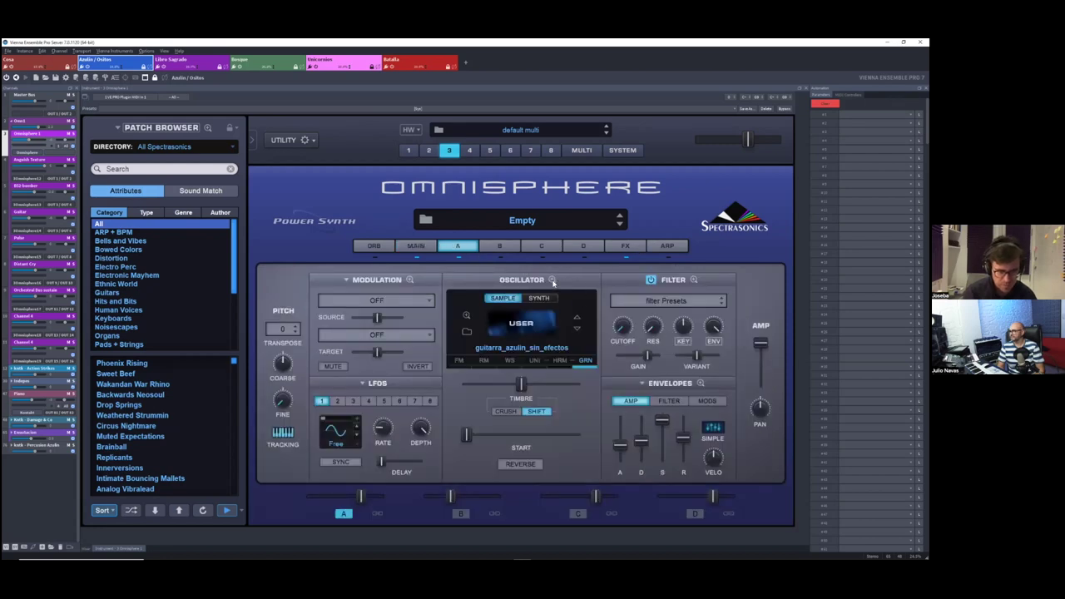
pyautogui.click(553, 281)
pyautogui.click(640, 293)
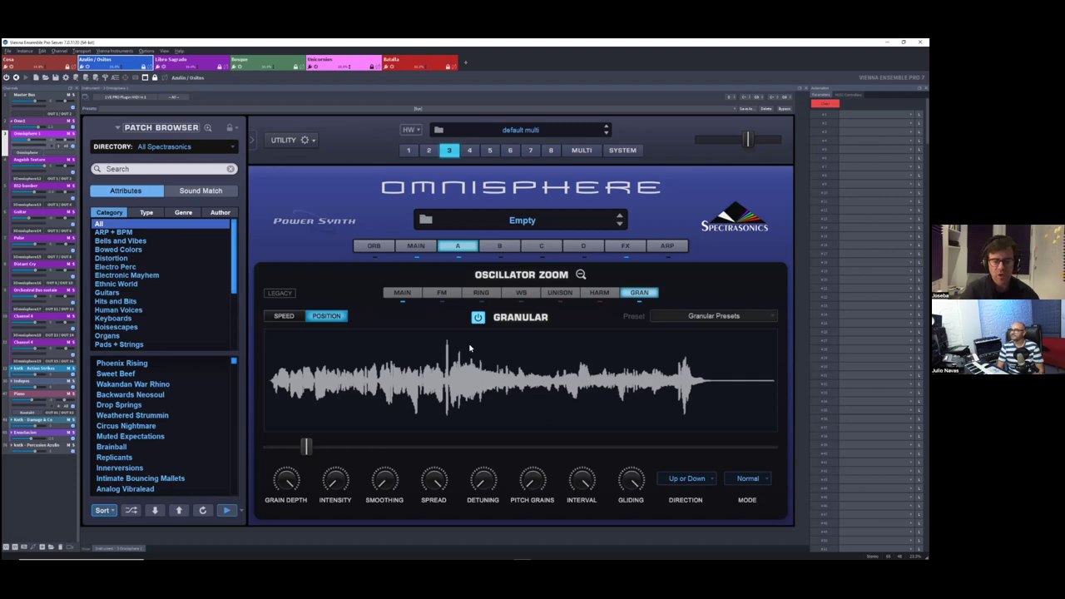
pyautogui.press('Escape')
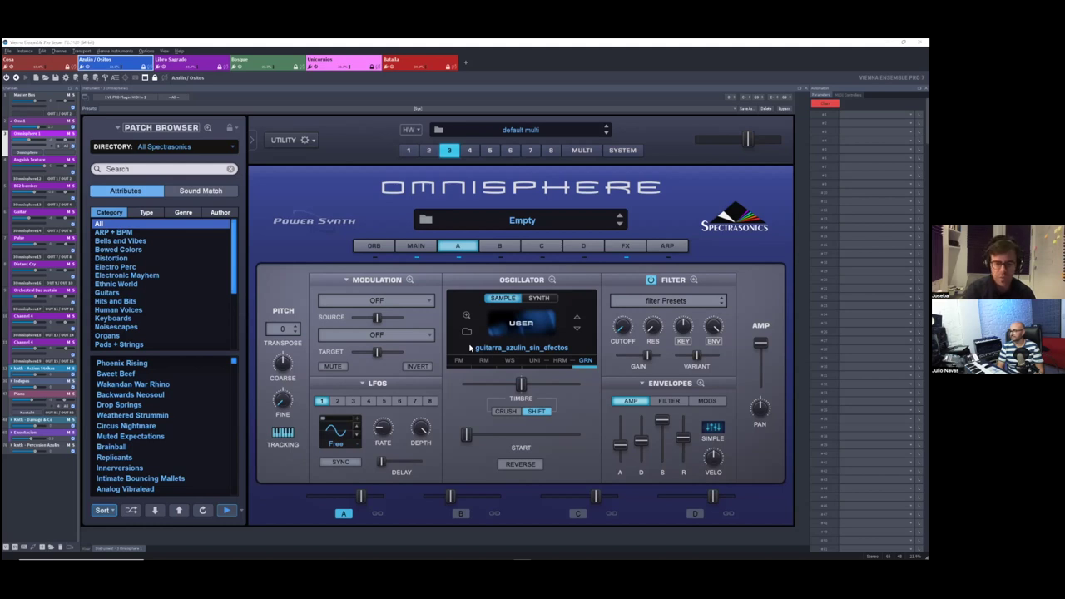
# Switch to Cubase, locate the early Piano clips in the Azulín / Ositos folder, and start playback there.
pyautogui.hotkey('alt', 'Tab')
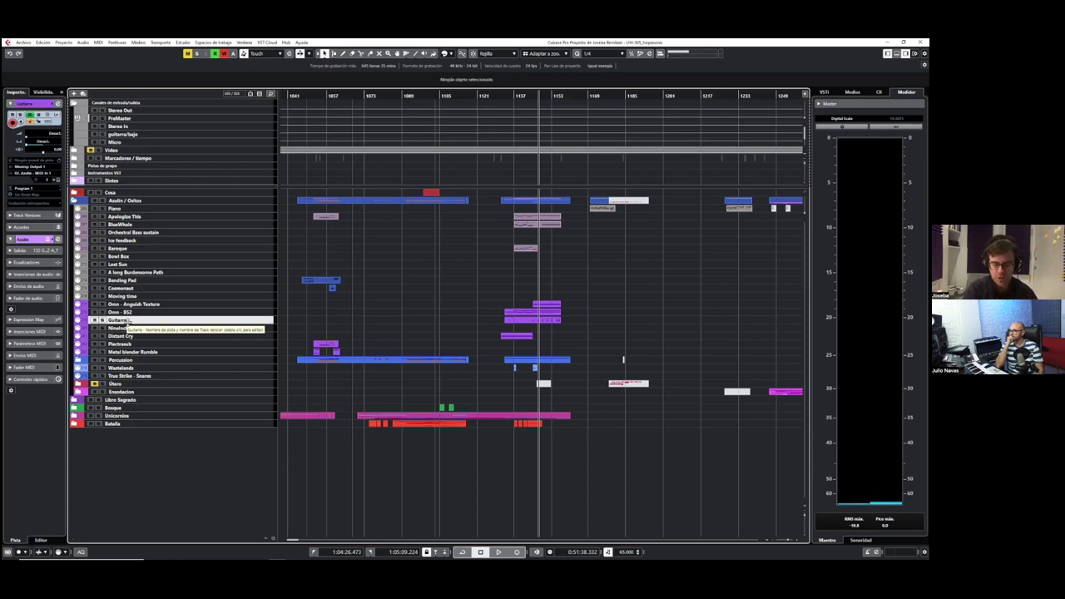
pyautogui.press('g')
pyautogui.press('g')
pyautogui.press('g')
pyautogui.press('g')
pyautogui.press('g')
pyautogui.press('g')
pyautogui.press('g')
pyautogui.press('g')
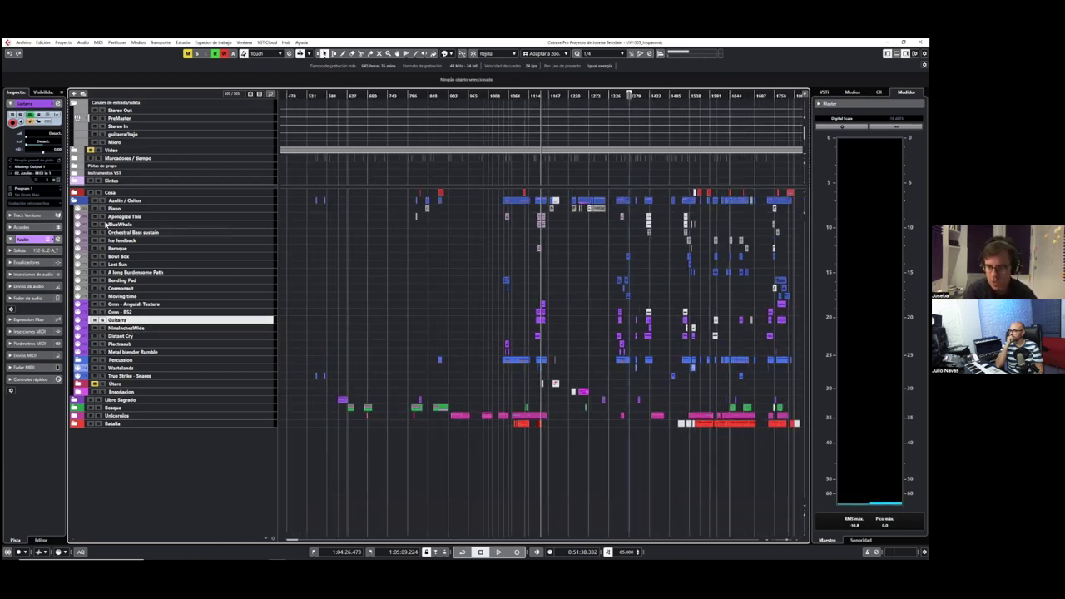
pyautogui.click(372, 97)
pyautogui.press('h')
pyautogui.press('h')
pyautogui.press('h')
pyautogui.press('h')
pyautogui.press('h')
pyautogui.press('h')
pyautogui.press('h')
pyautogui.press('h')
pyautogui.press('h')
pyautogui.press('h')
pyautogui.press('h')
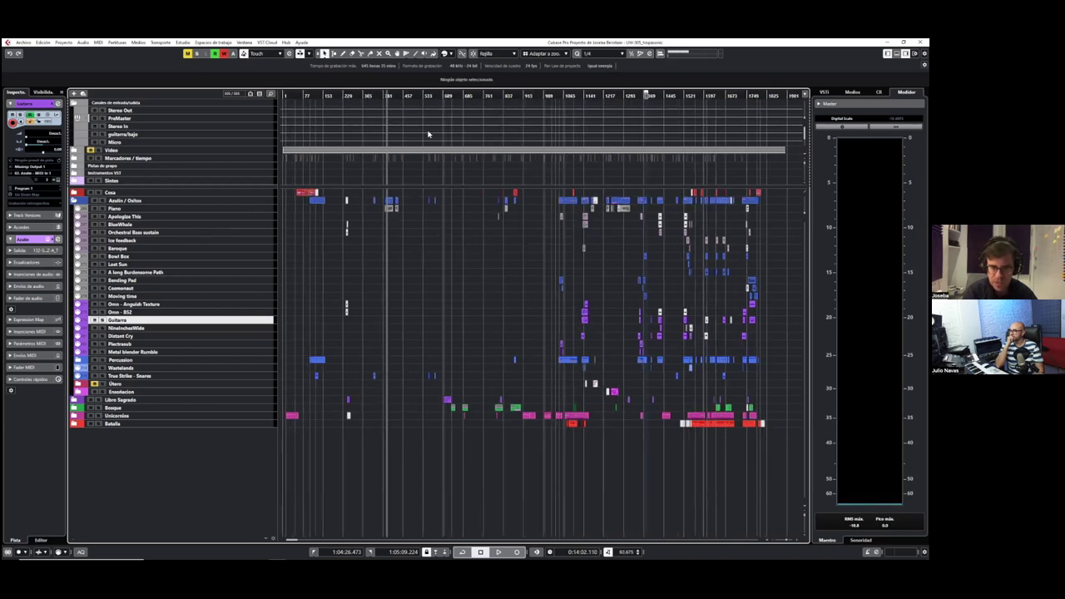
pyautogui.click(588, 96)
pyautogui.click(579, 96)
pyautogui.press('space')
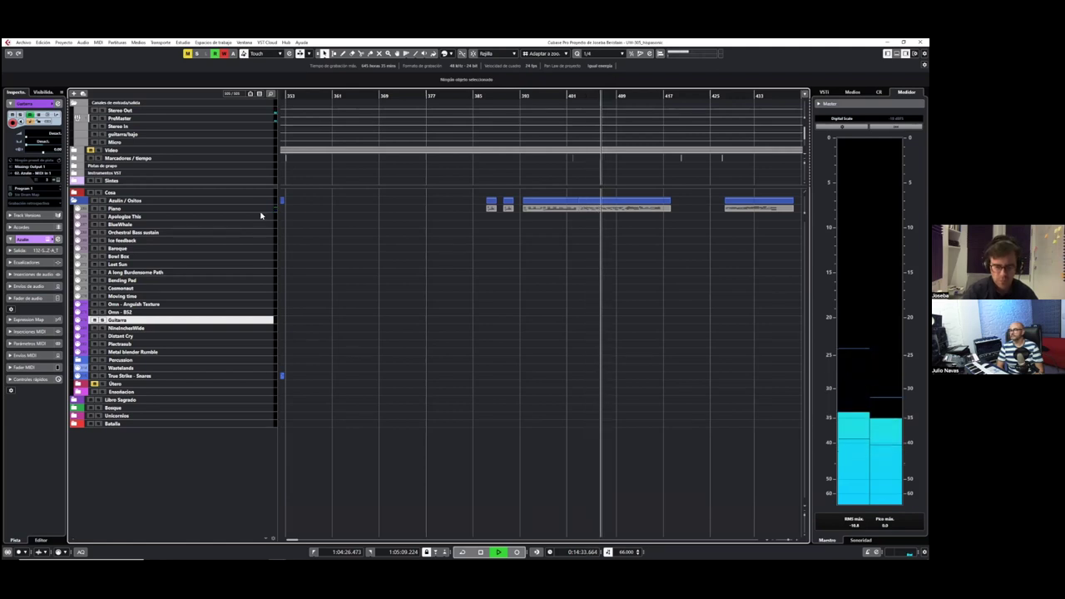
# Listen to the Piano passage around bars 401 to 409 and stop playback.
pyautogui.press('g')
pyautogui.press('g')
pyautogui.press('g')
pyautogui.press('h')
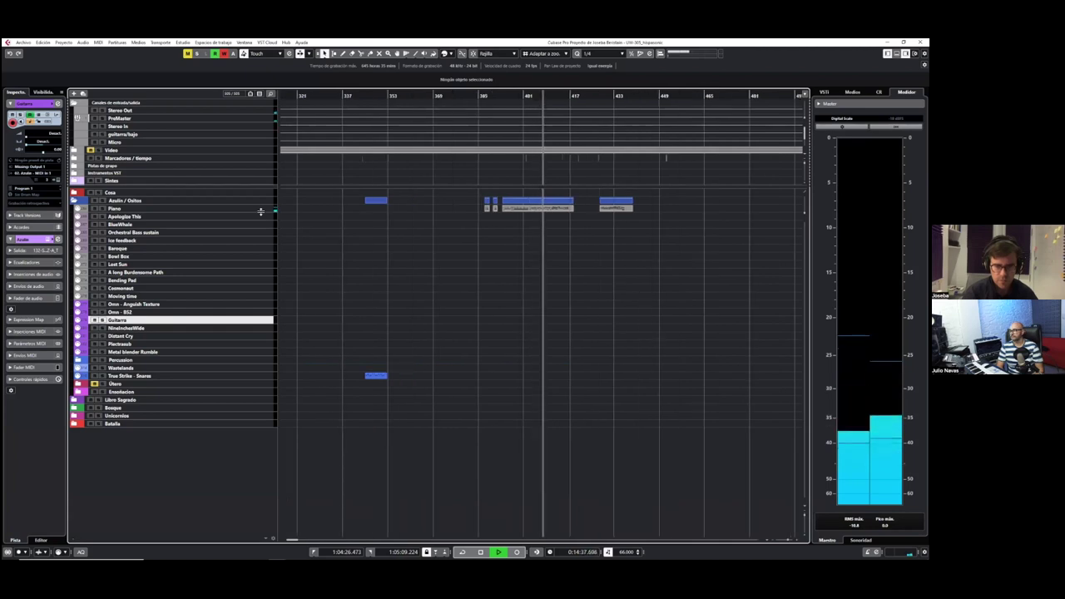
pyautogui.press('g')
pyautogui.press('g')
pyautogui.press('g')
pyautogui.press('g')
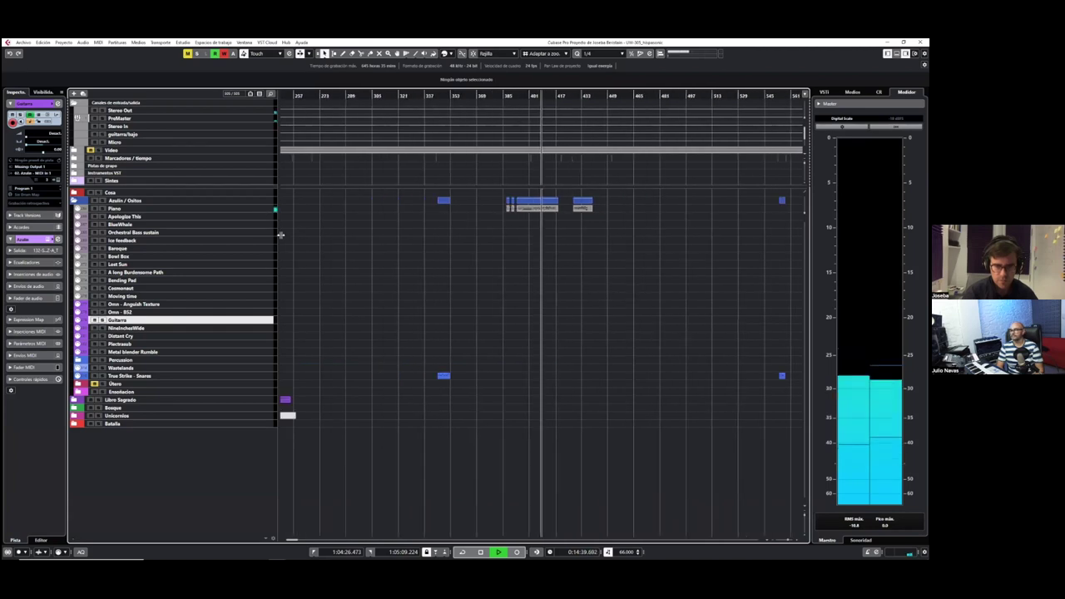
pyautogui.press('h')
pyautogui.press('h')
pyautogui.press('h')
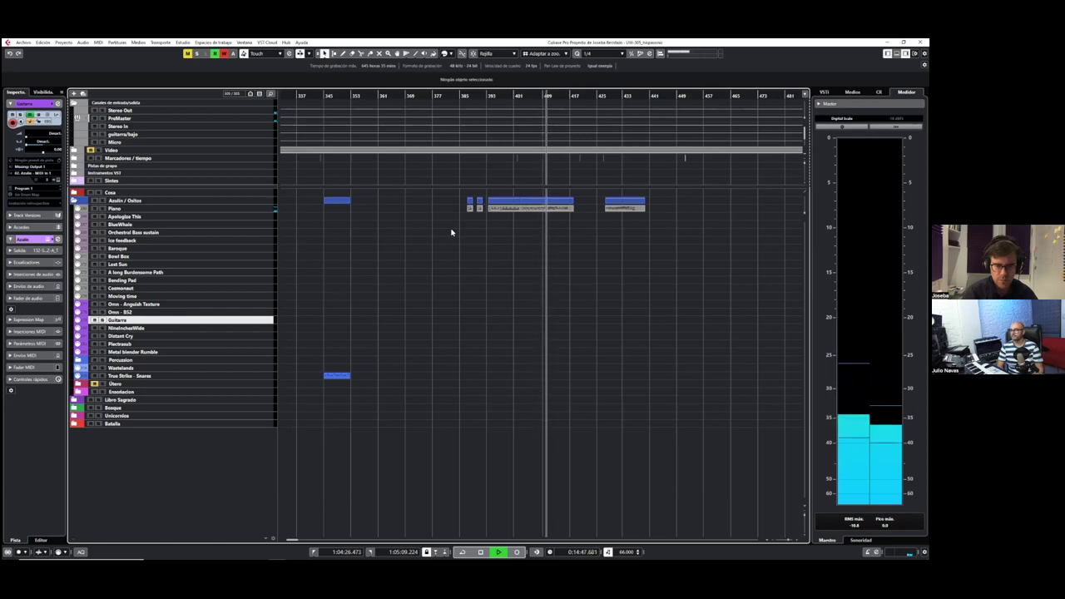
pyautogui.press('space')
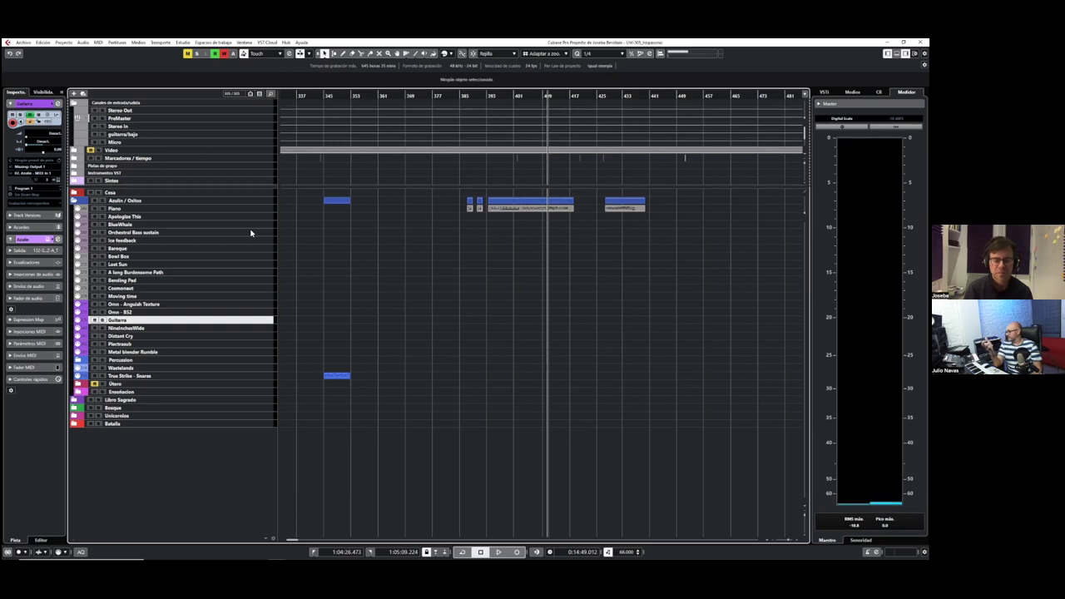
# Collapse the Azulín / Ositos folder and expand the Libro Sagrado folder to show its tracks.
pyautogui.moveTo(544, 96); pyautogui.dragTo(503, 185)
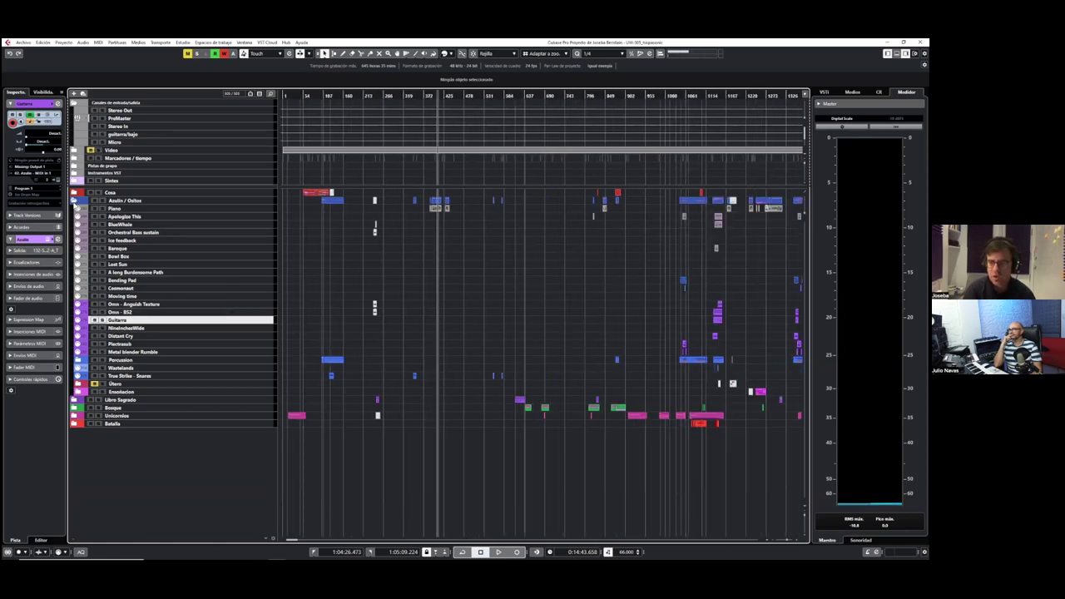
pyautogui.click(75, 200)
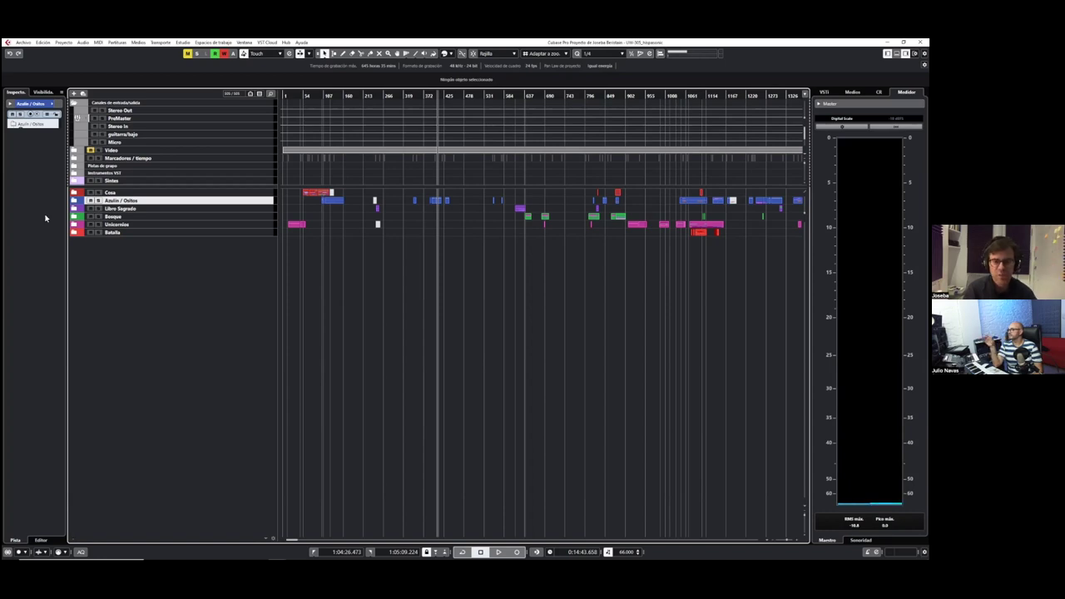
pyautogui.click(75, 208)
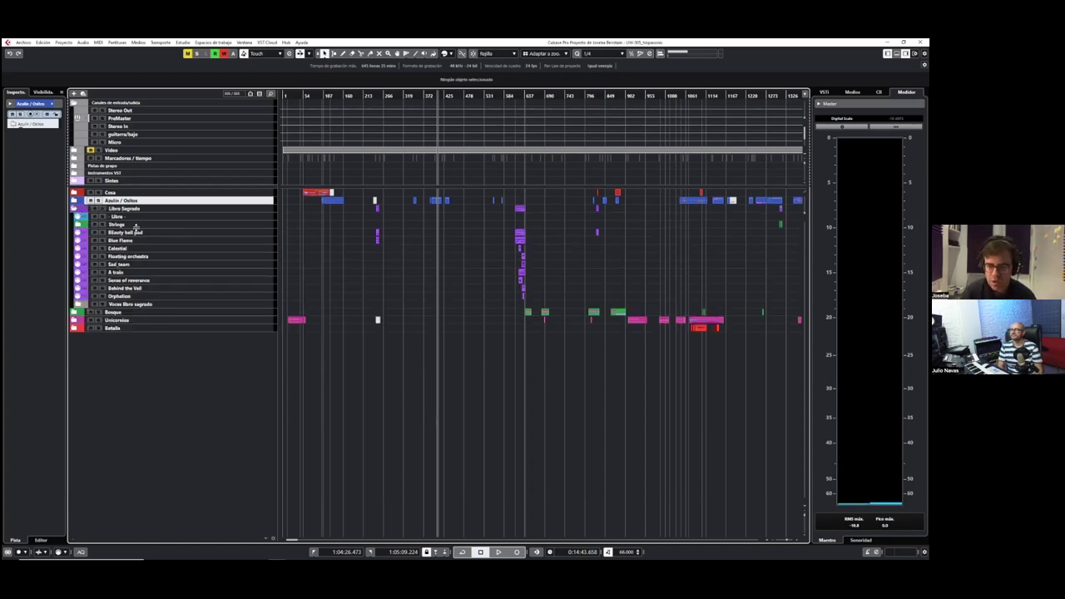
# Play the Libro Sagrado cue from around bar 621 and stop playback near bar 625.
pyautogui.moveTo(518, 97); pyautogui.dragTo(605, 114)
pyautogui.doubleClick(626, 98)
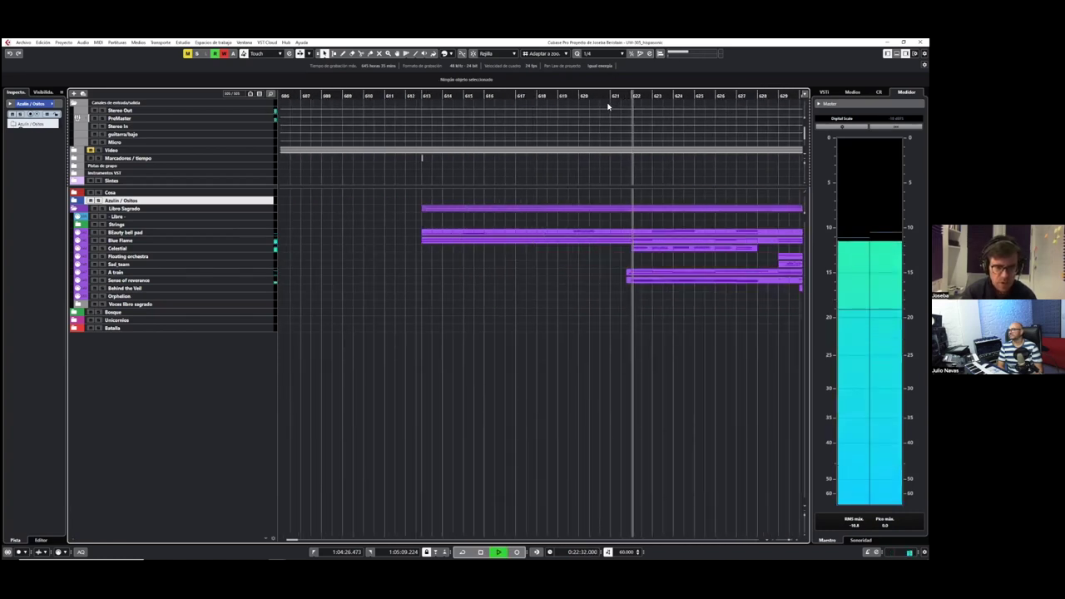
pyautogui.press('g')
pyautogui.press('g')
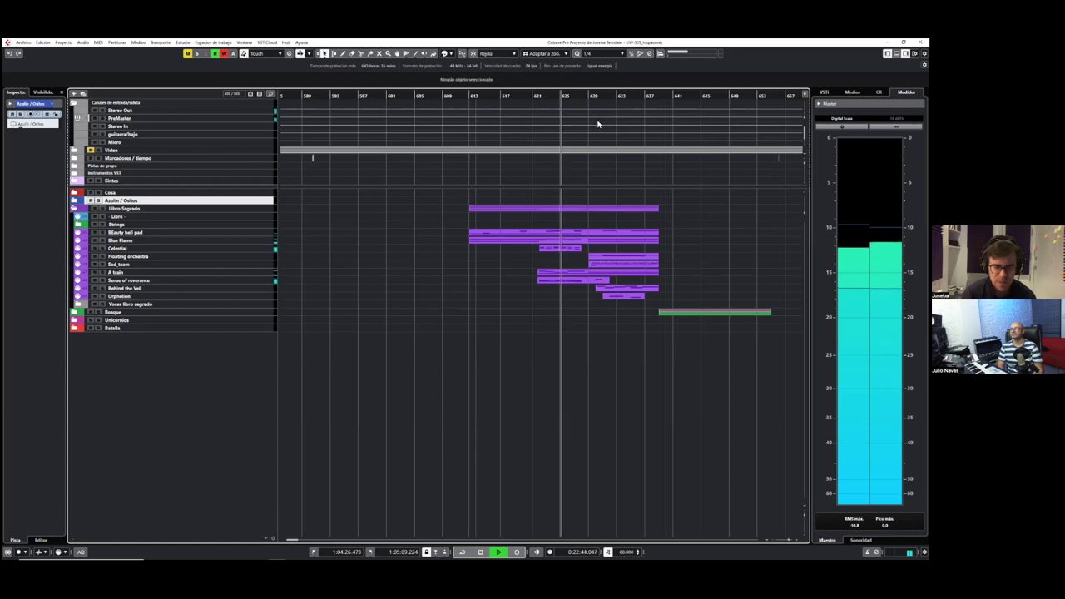
pyautogui.press('space')
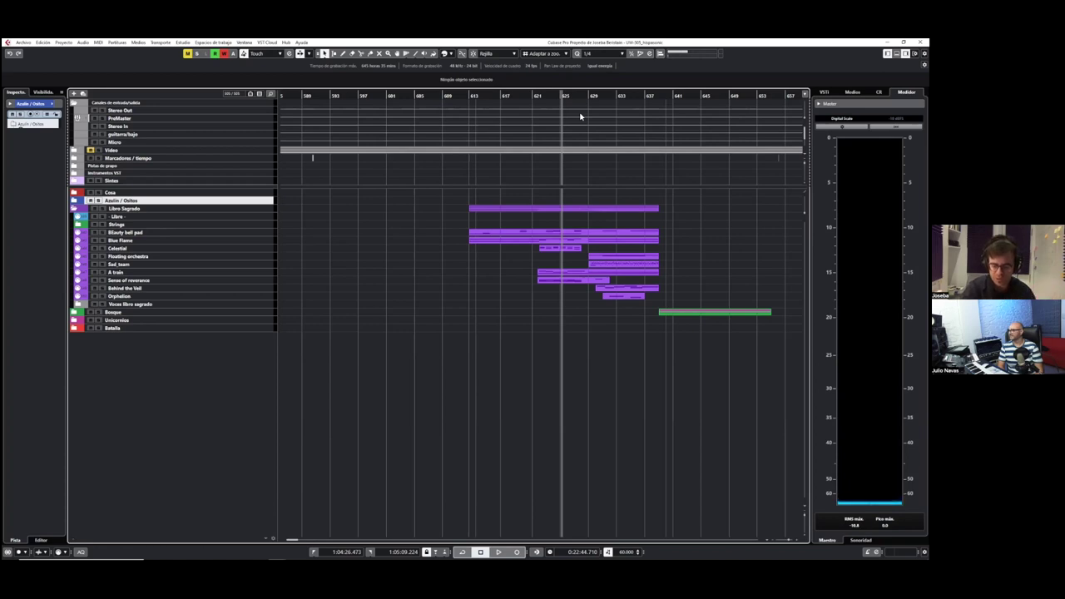
# Examine how the Libro Sagrado clips are arranged across its tracks between bars 613 and 637.
pyautogui.press('g')
pyautogui.press('g')
pyautogui.press('g')
pyautogui.press('h')
pyautogui.press('h')
pyautogui.press('h')
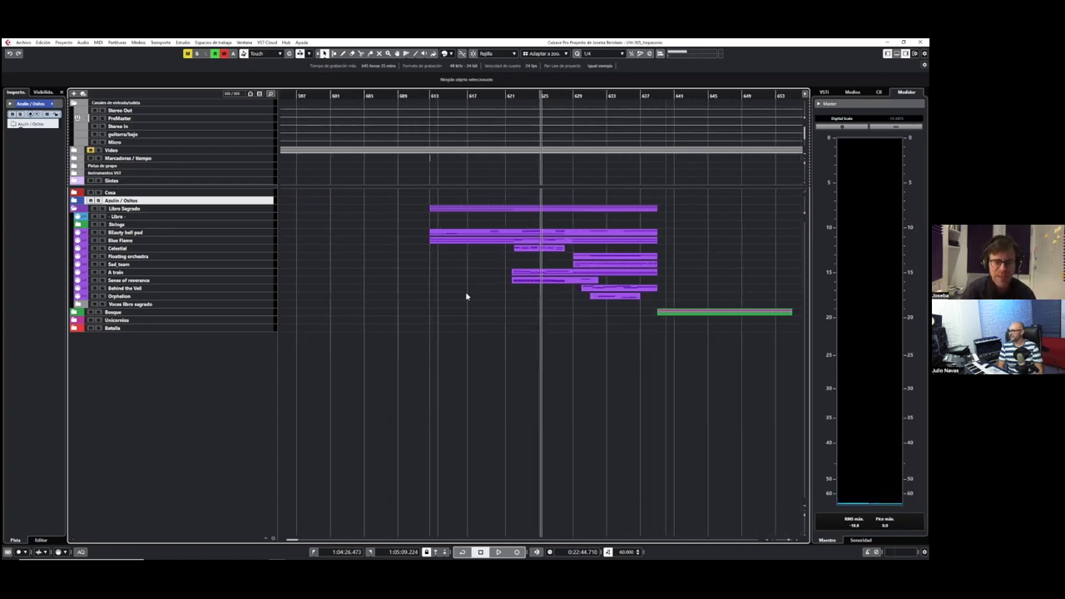
pyautogui.press('g')
pyautogui.press('g')
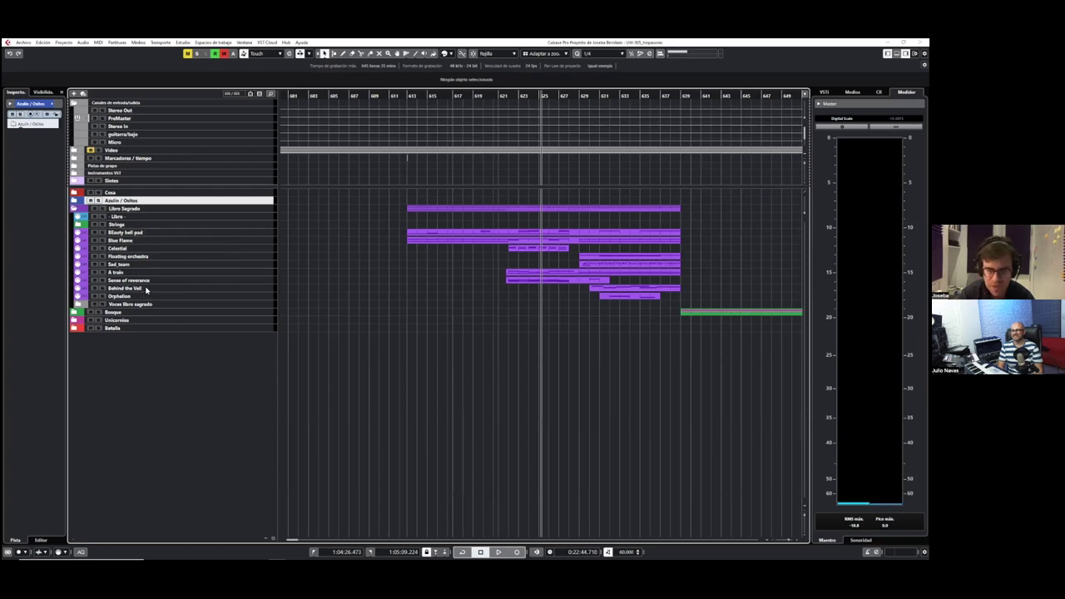
# Switch to Vienna Ensemble Pro, collapse the Omni1 channel group, and expand the Indepes group to browse its instrument channels.
pyautogui.hotkey('alt', 'Tab')
pyautogui.click(12, 121)
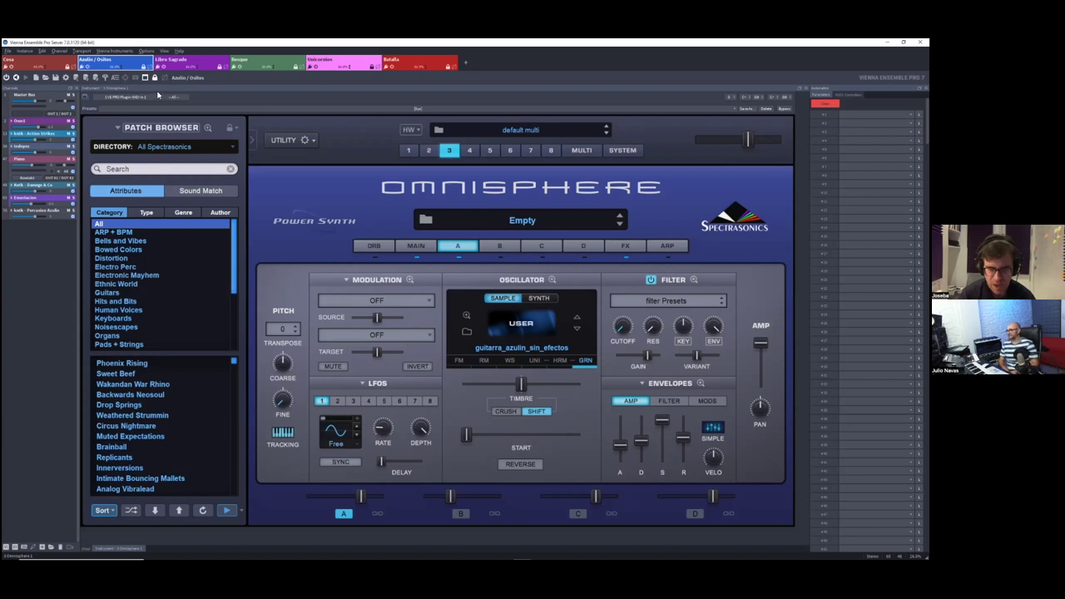
pyautogui.click(11, 148)
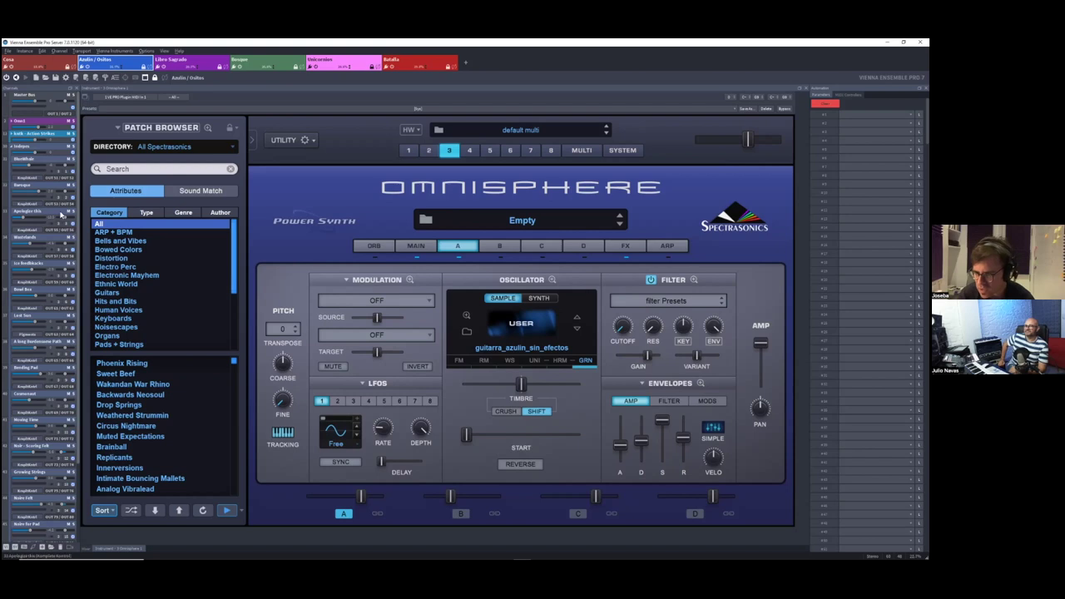
pyautogui.scroll(-3, 79, 329)
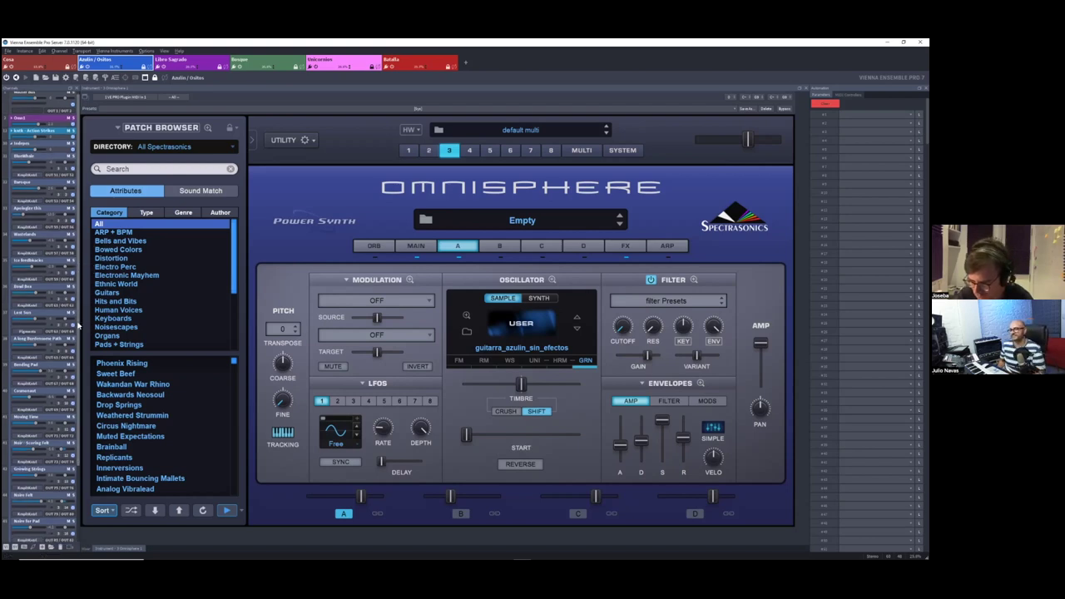
pyautogui.scroll(-3, 79, 344)
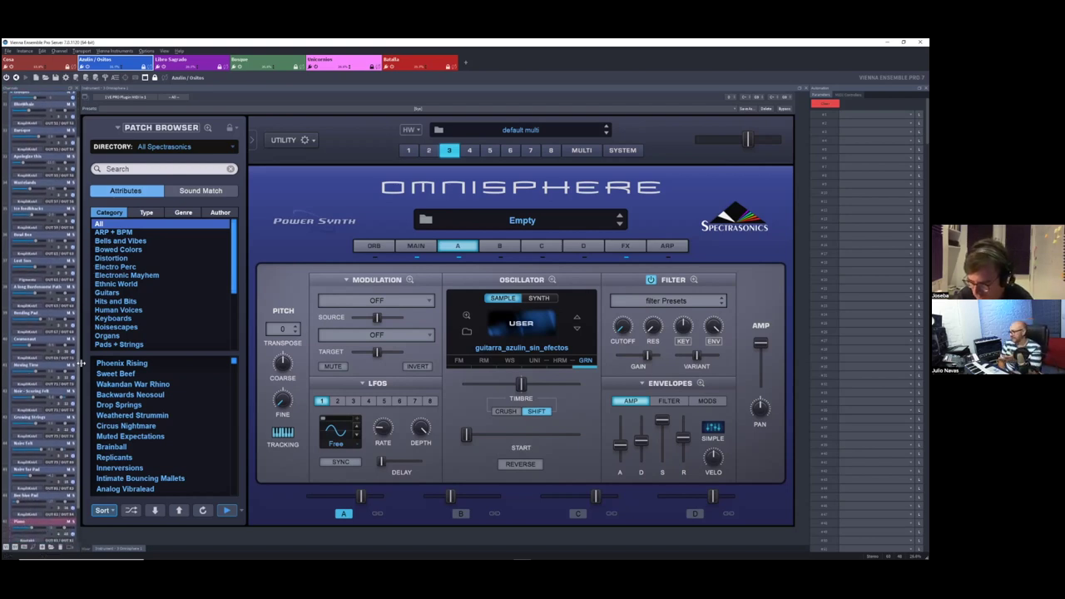
# Collapse the Indepes group, open the Libro Sagrado instance, and look inside its Omni1 channel group.
pyautogui.scroll(6, 79, 357)
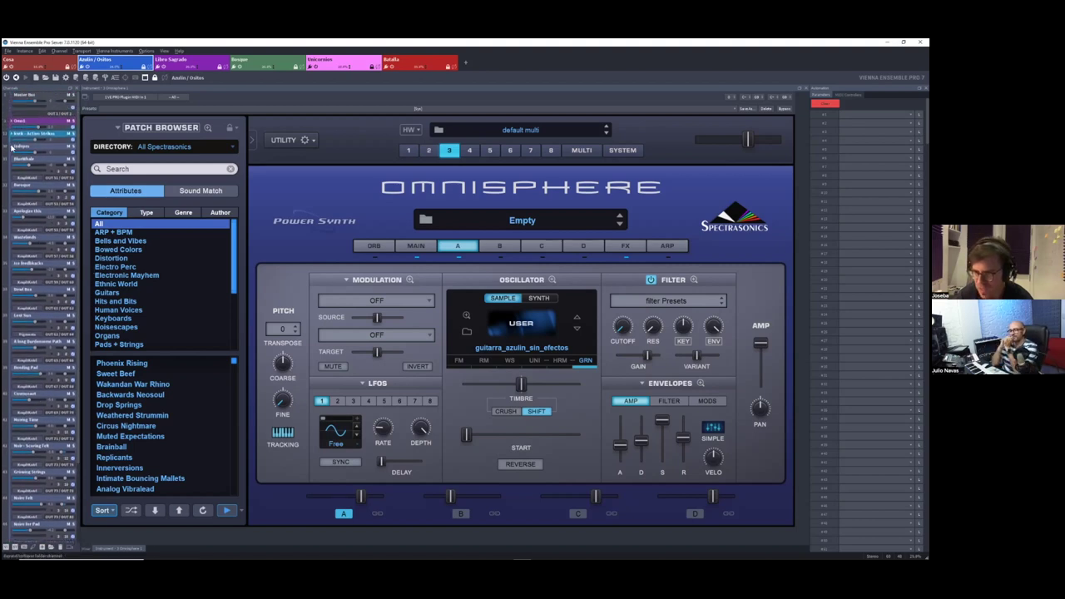
pyautogui.click(11, 147)
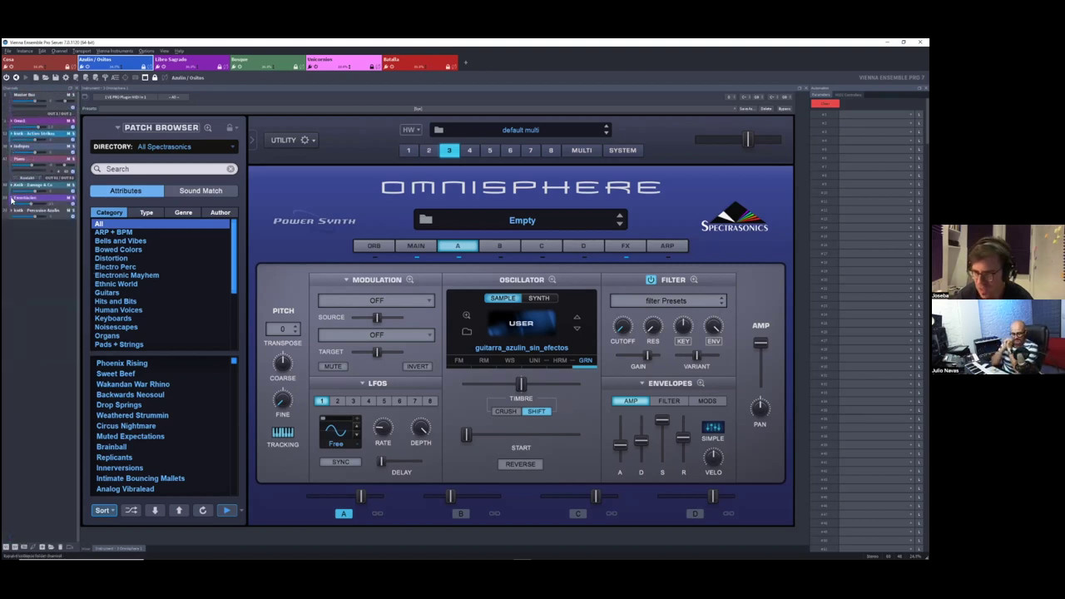
pyautogui.click(190, 65)
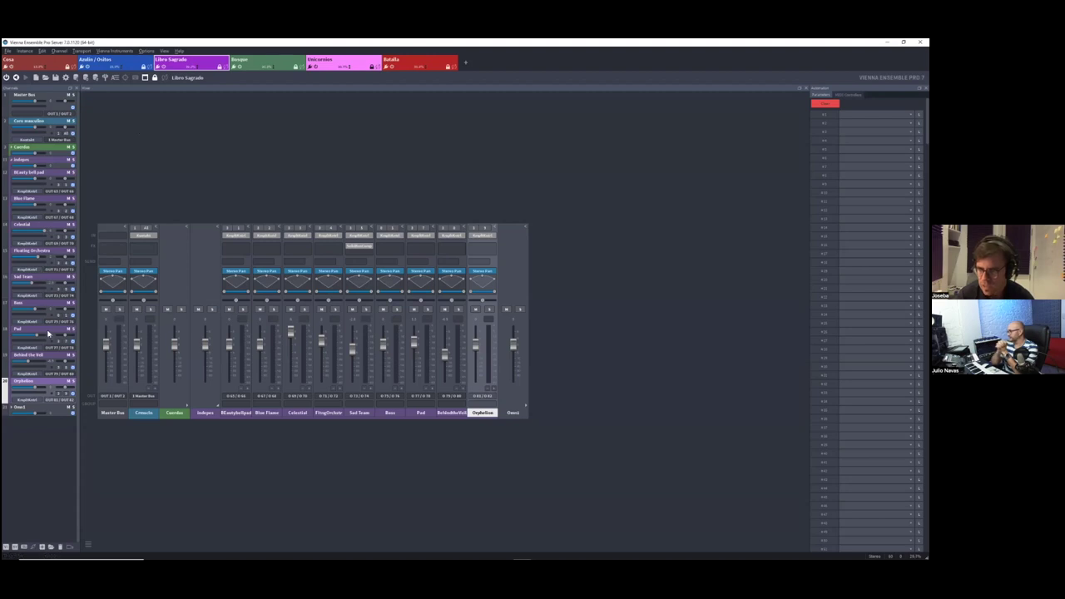
pyautogui.click(12, 407)
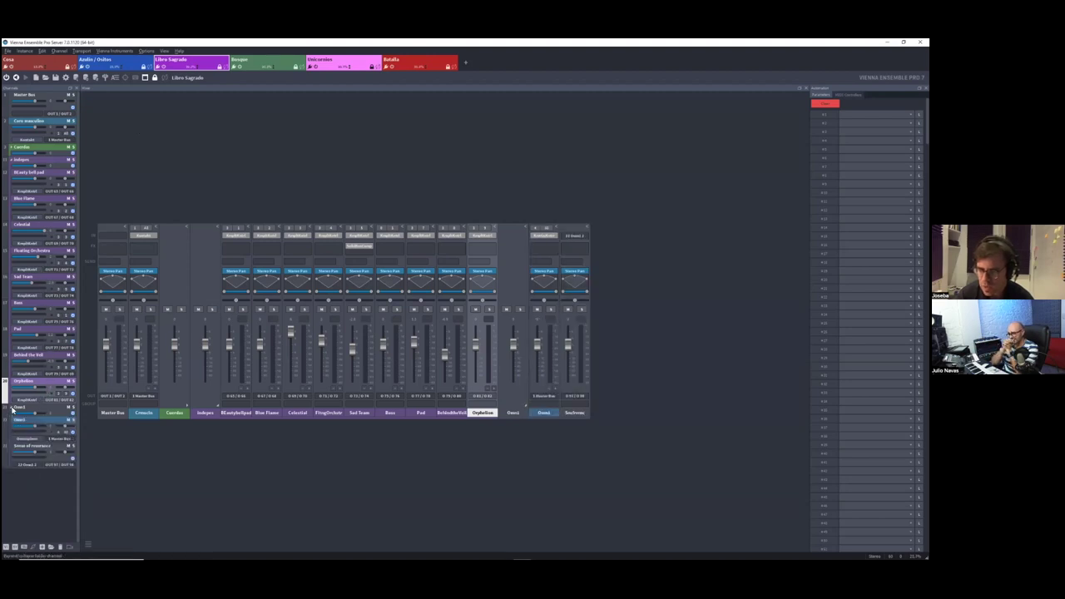
pyautogui.click(12, 408)
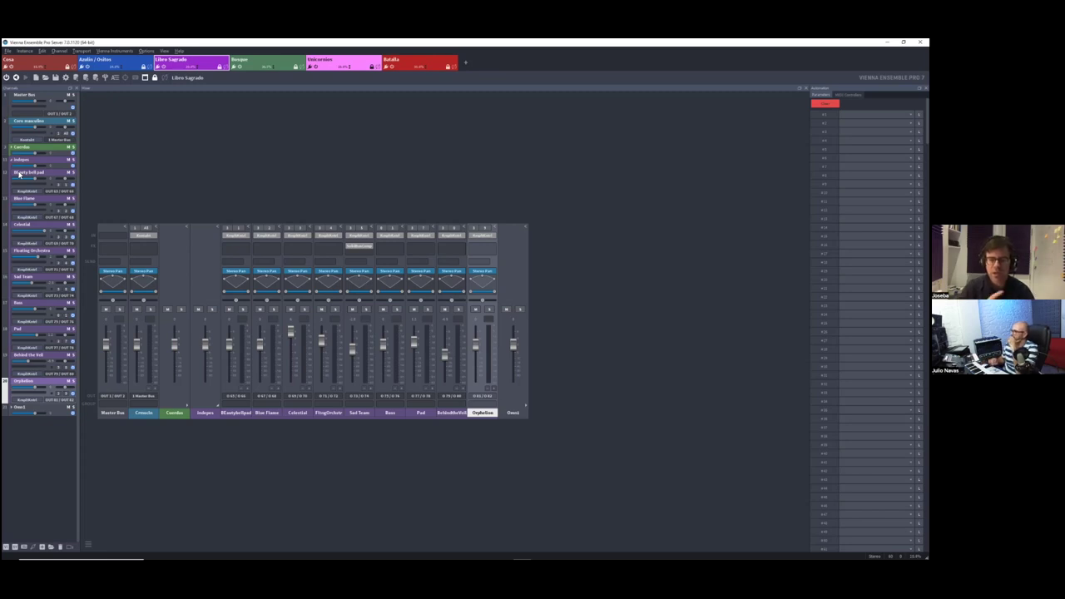
# Switch to Cubase, expand all the track folders including Instrumentos VST, and enlarge the upper section of the divided track list.
pyautogui.hotkey('alt', 'Tab')
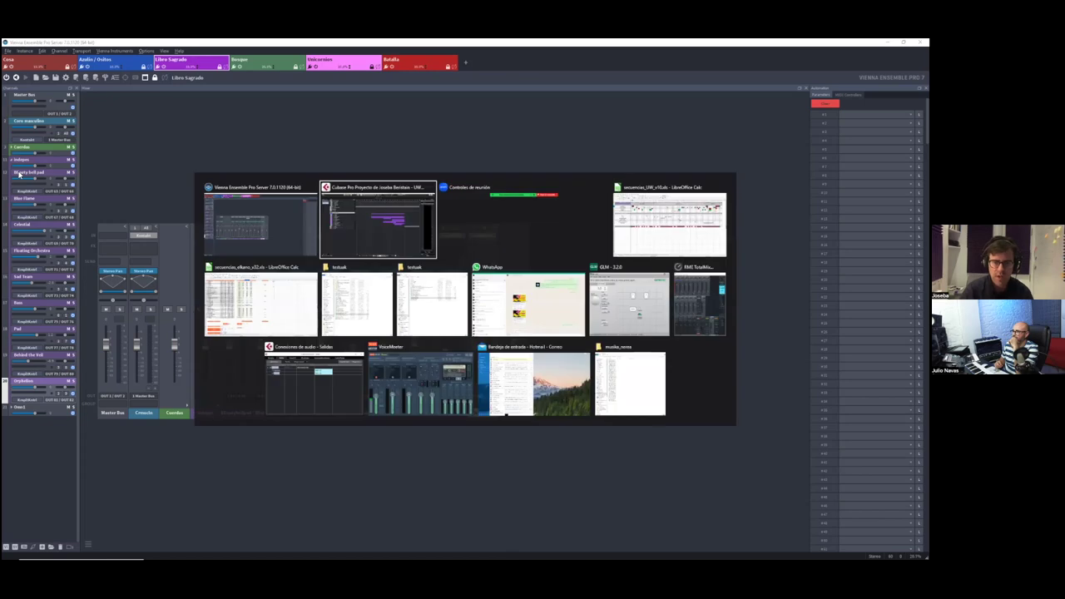
pyautogui.hotkey('alt', 'Tab')
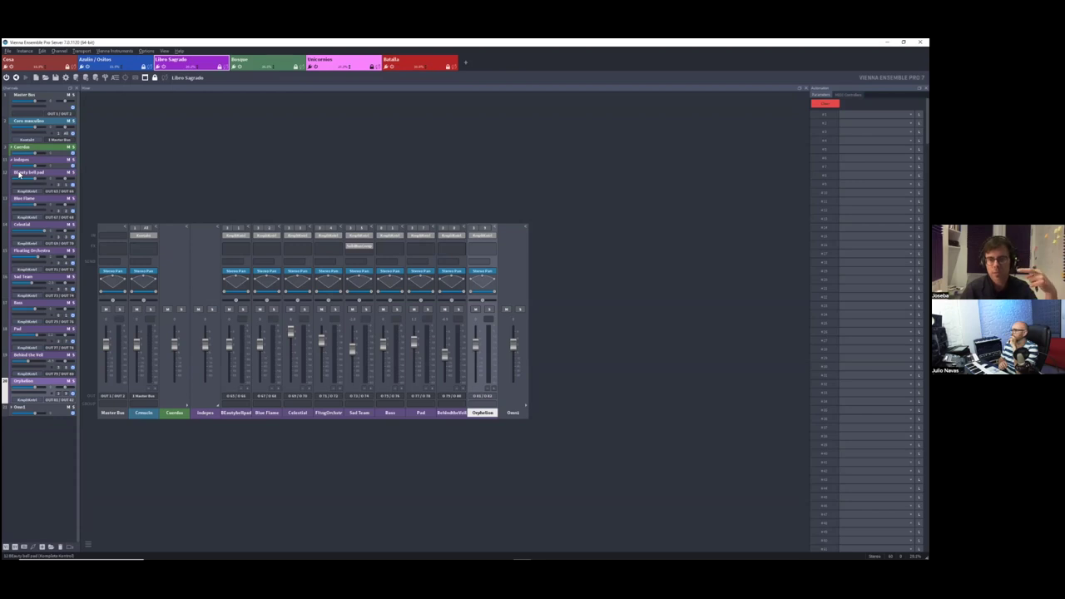
pyautogui.hotkey('alt', 'Tab')
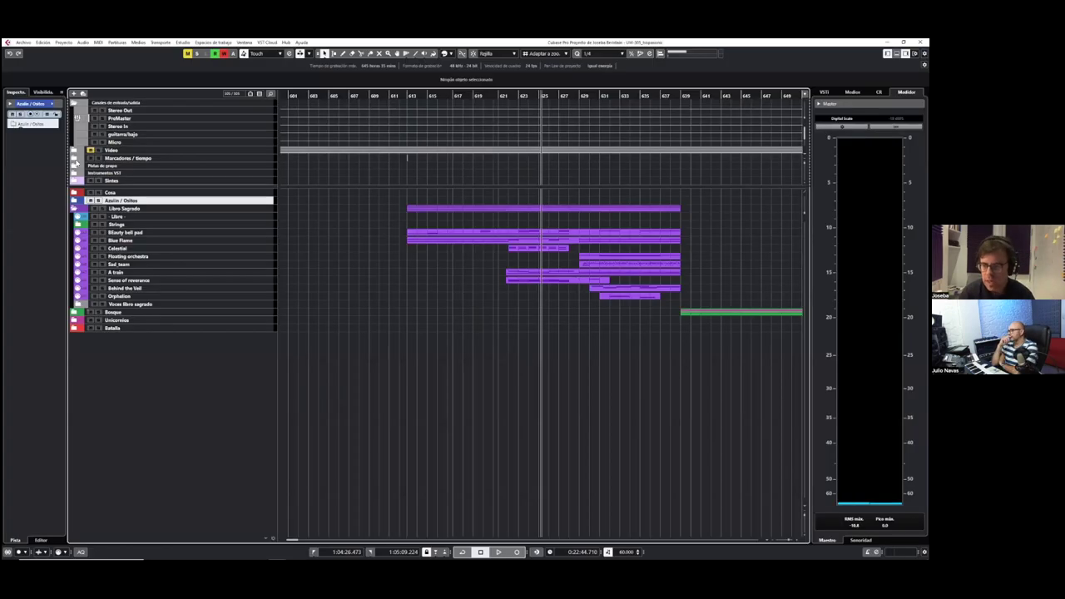
pyautogui.click(74, 172)
pyautogui.click(77, 180)
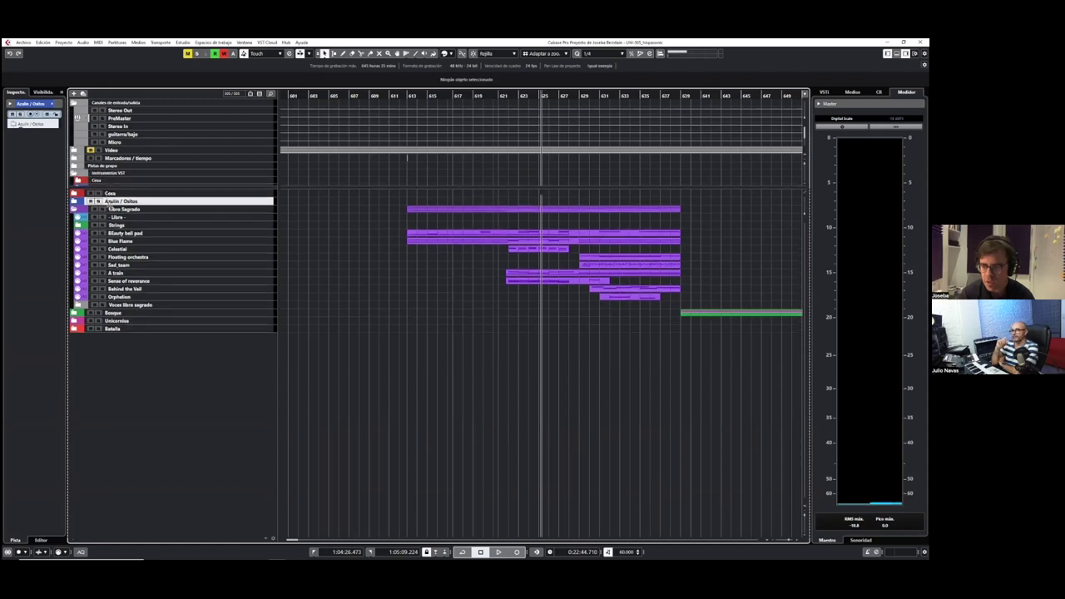
pyautogui.click(78, 187)
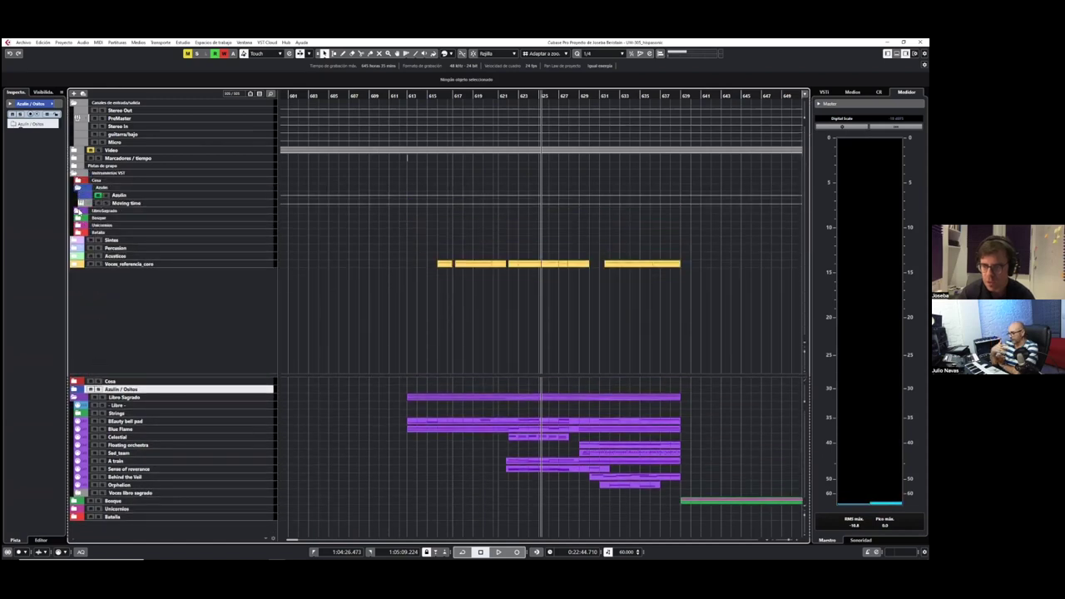
pyautogui.click(72, 242)
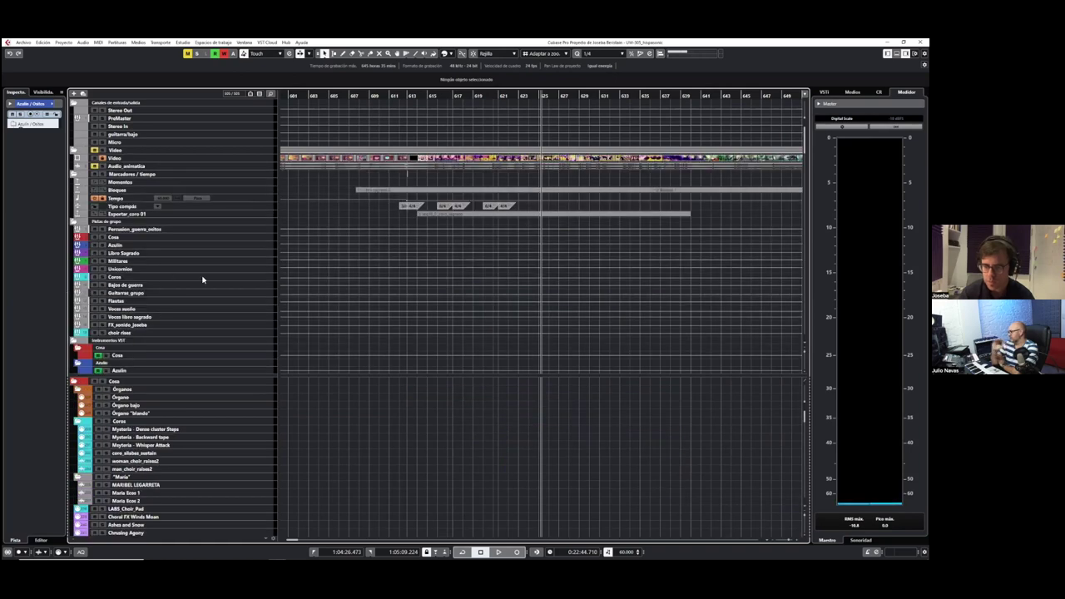
pyautogui.scroll(-10, 208, 299)
pyautogui.moveTo(242, 375); pyautogui.dragTo(223, 495)
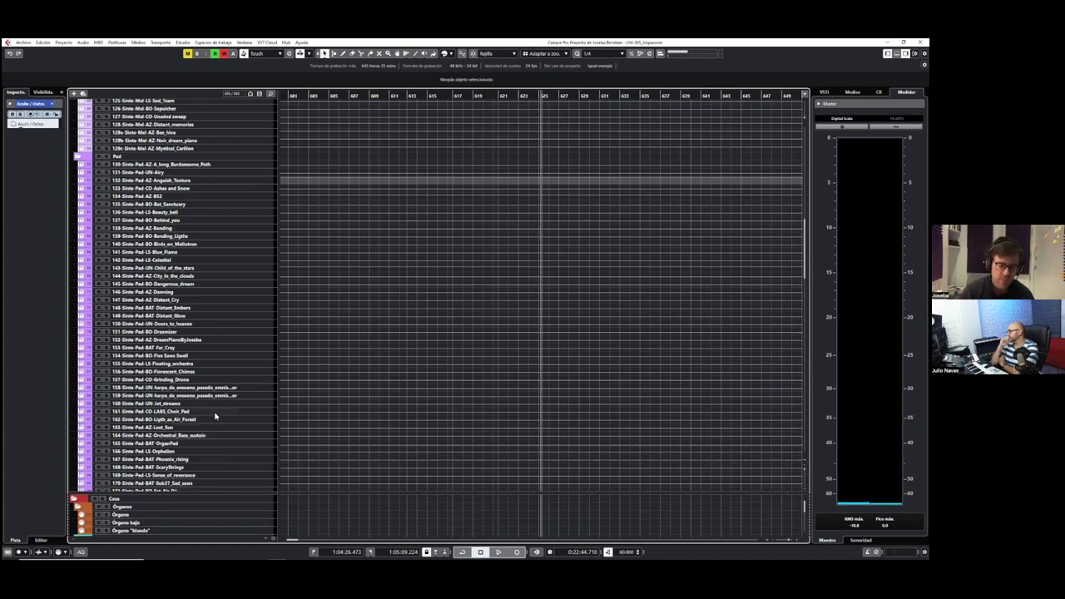
# Examine the numbered output tracks in the Sintes, Percusion, Acusticos and Voces_referencia_coro folders, returning to the Melodia tracks.
pyautogui.scroll(10, 214, 417)
pyautogui.scroll(-6, 212, 414)
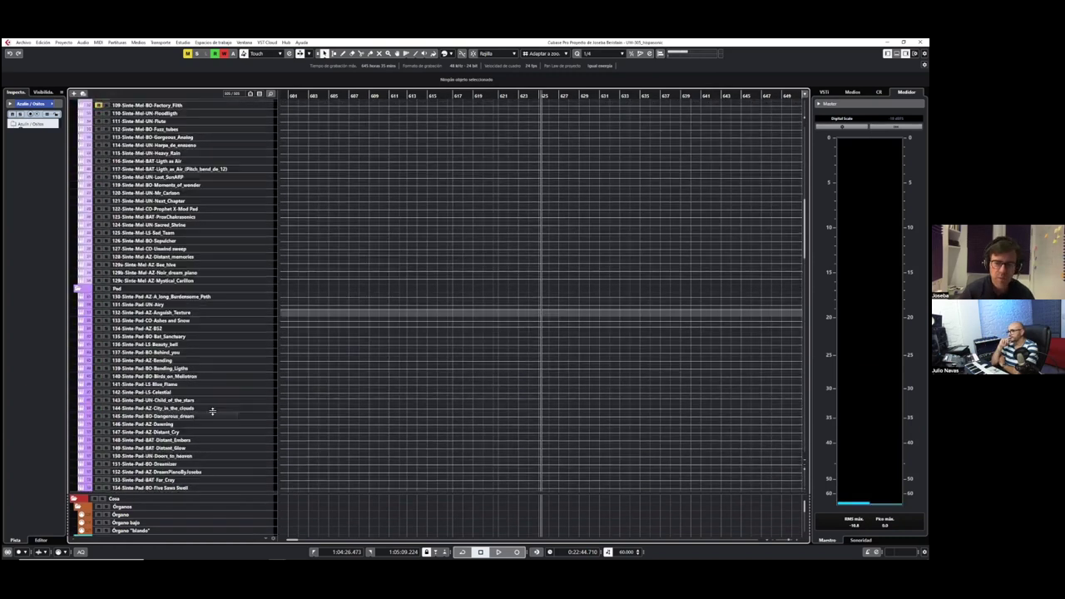
pyautogui.scroll(3, 213, 414)
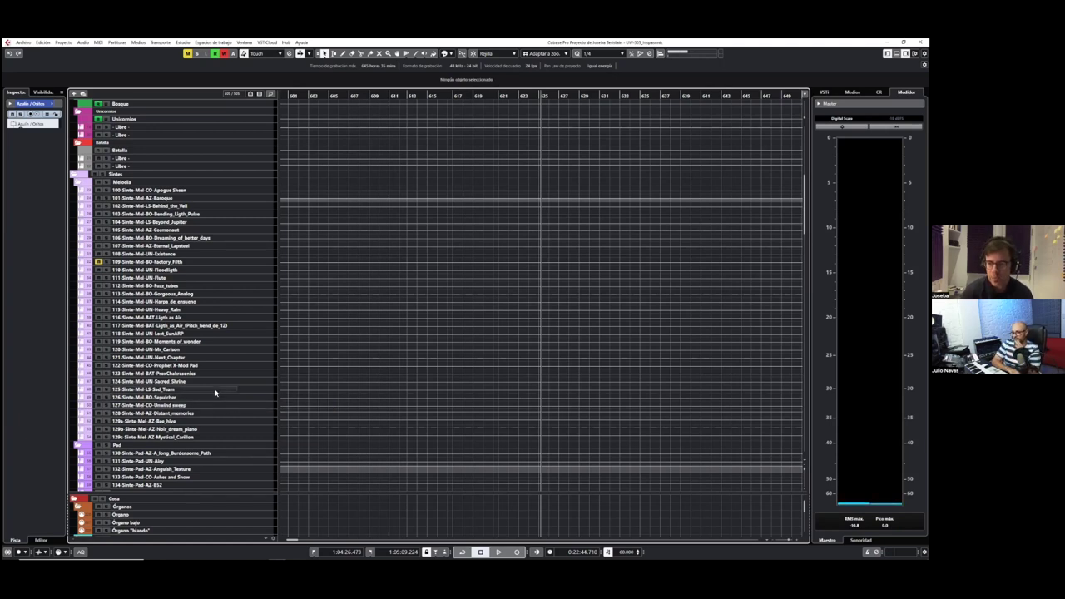
pyautogui.scroll(10, 214, 400)
pyautogui.scroll(-10, 215, 393)
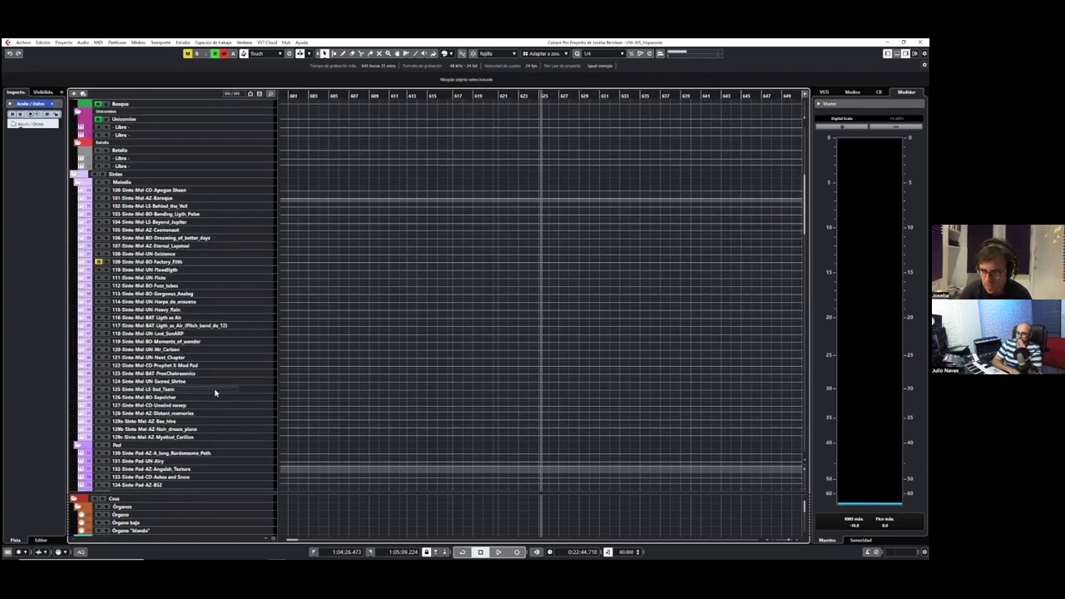
pyautogui.scroll(-15, 232, 356)
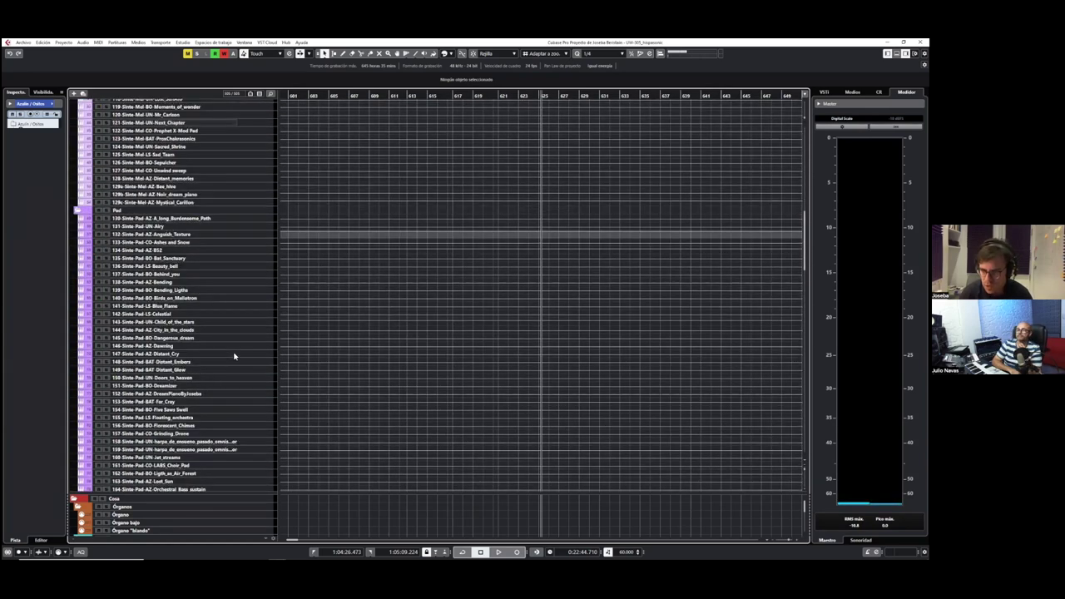
pyautogui.scroll(-15, 233, 356)
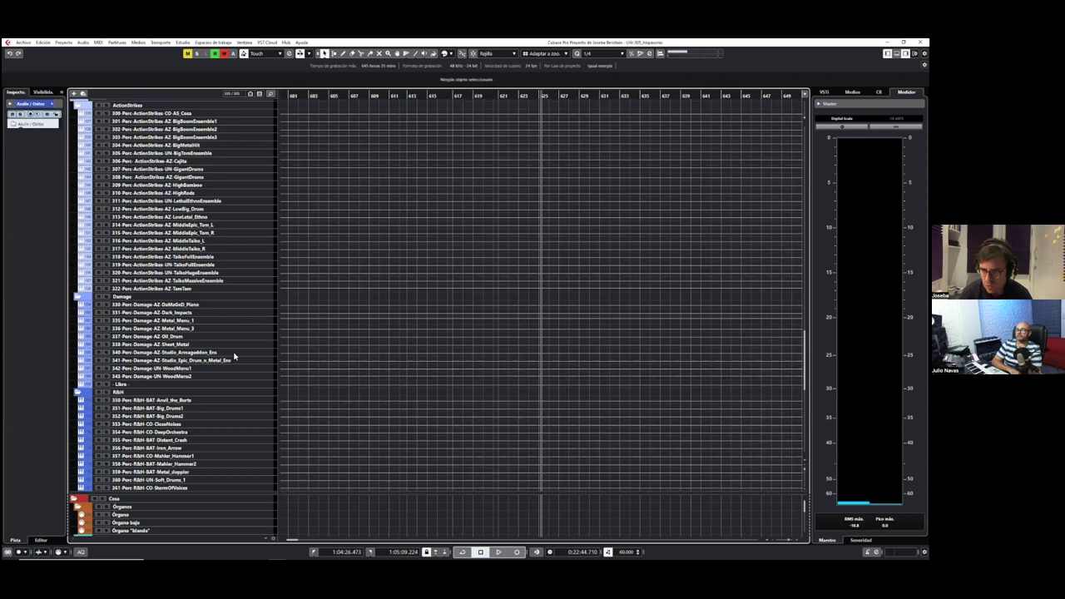
pyautogui.scroll(-4, 234, 356)
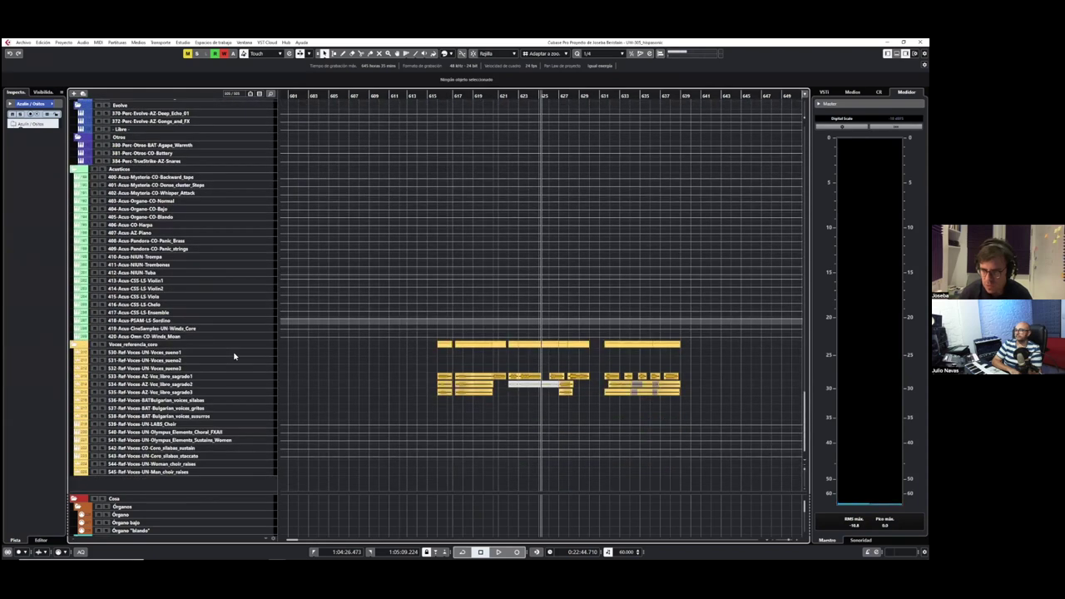
pyautogui.scroll(20, 234, 357)
pyautogui.scroll(-12, 233, 356)
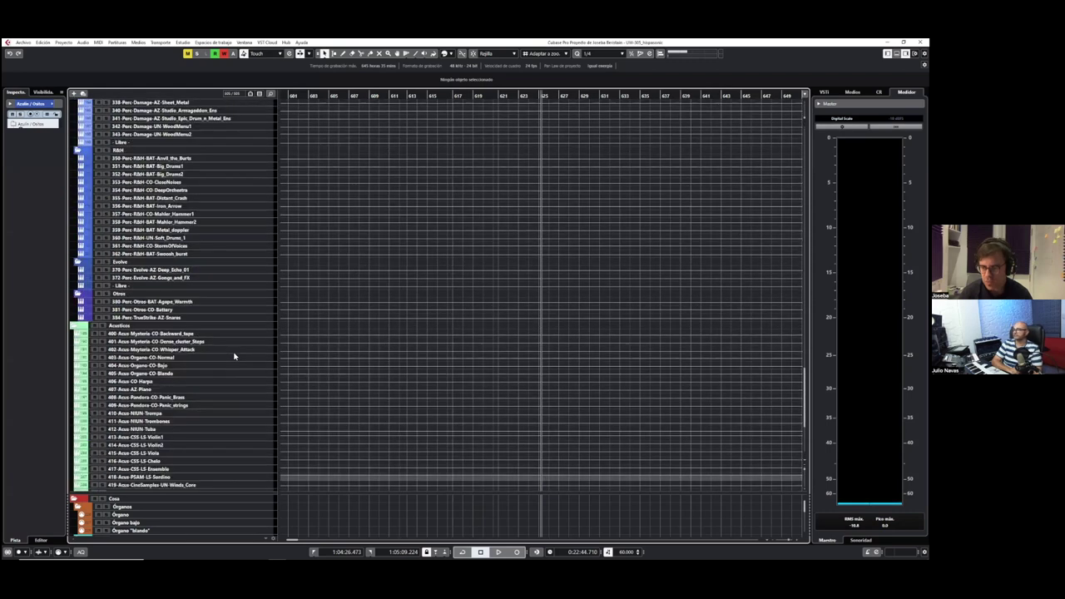
pyautogui.scroll(-5, 234, 357)
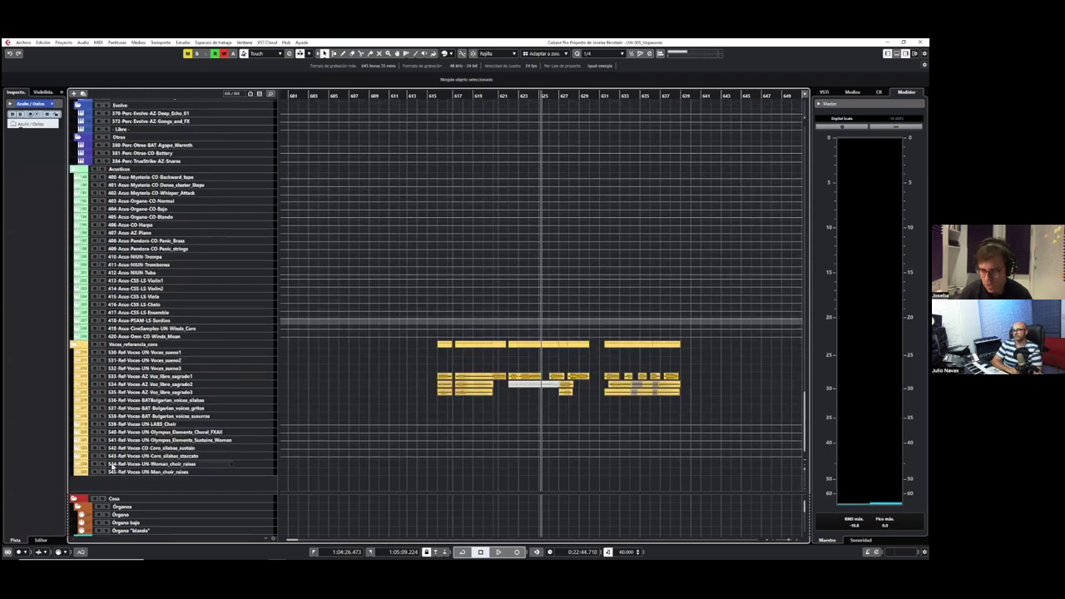
pyautogui.scroll(20, 113, 476)
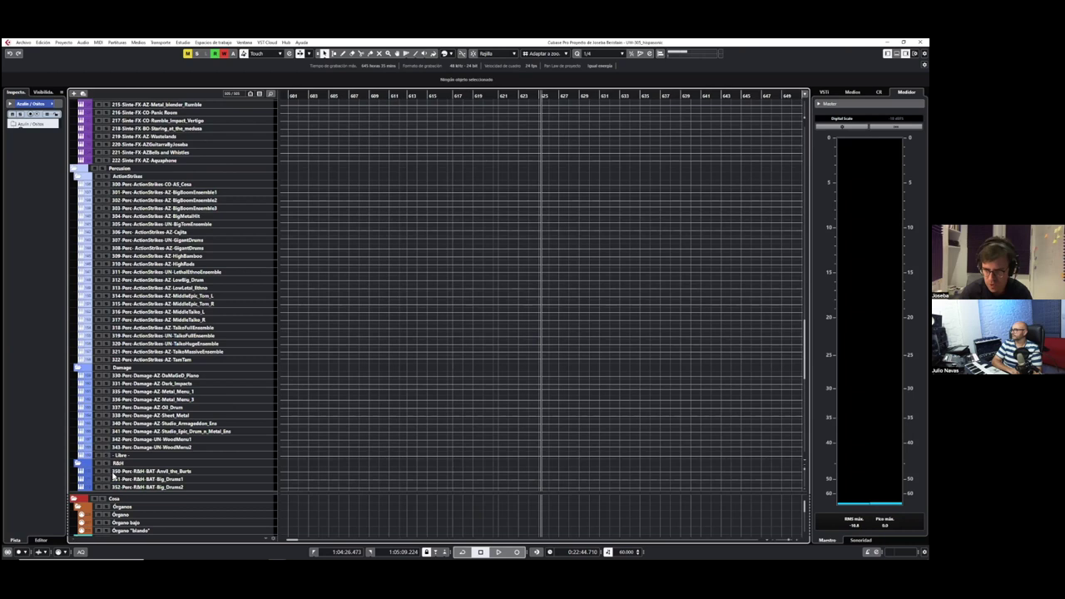
pyautogui.scroll(10, 114, 476)
pyautogui.scroll(-10, 113, 476)
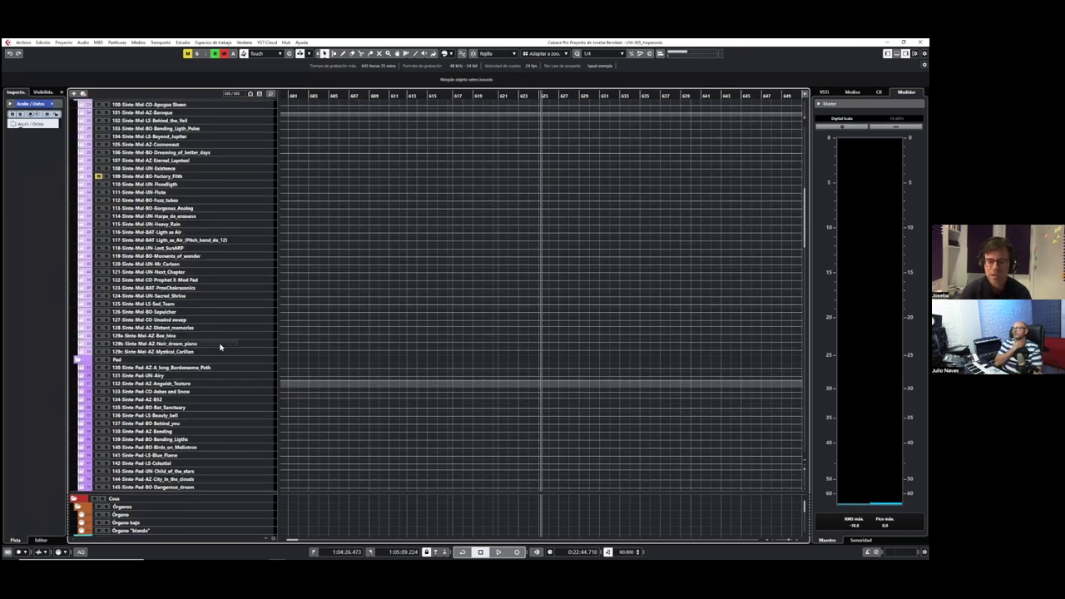
pyautogui.scroll(3, 222, 347)
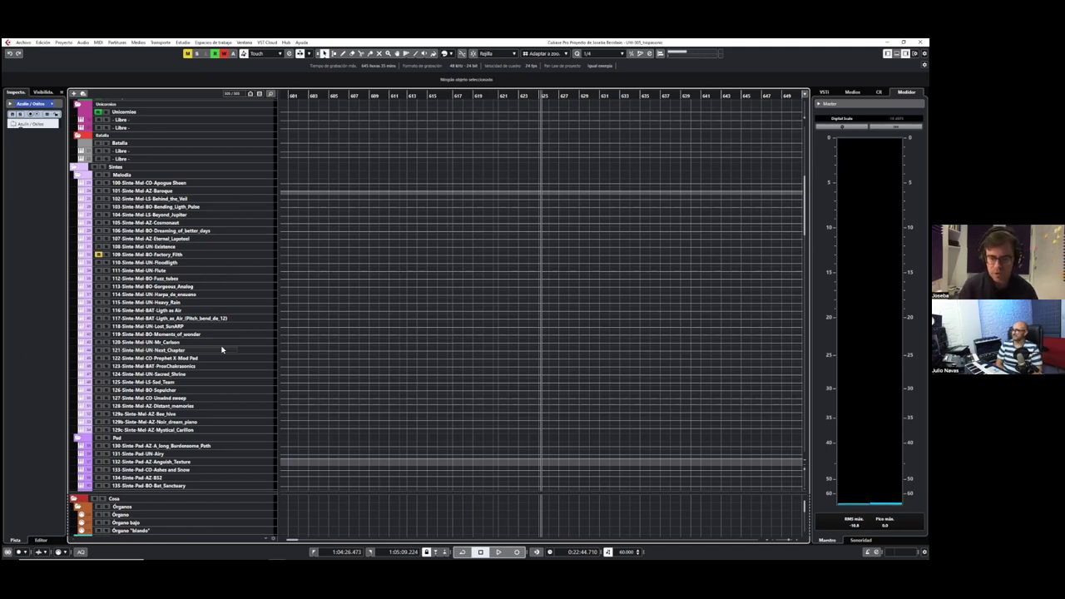
# Switch to Vienna Ensemble Pro, expand Omni1 in the Azulín / Ositos instance, and show Omnisphere's multi mixer.
pyautogui.hotkey('alt', 'Tab')
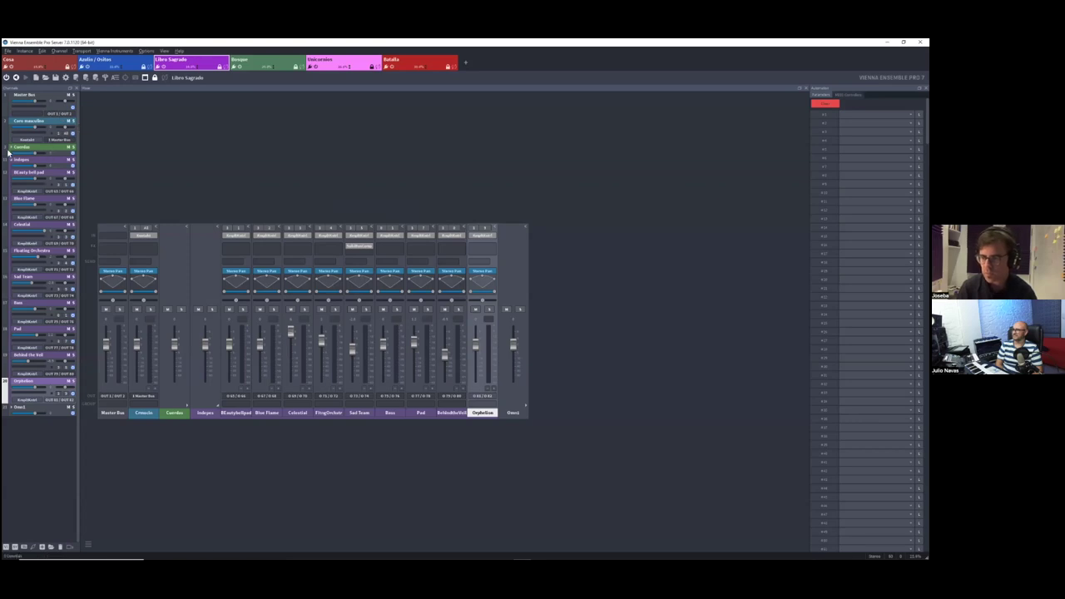
pyautogui.hotkey('ctrl', 'shift', 'Tab')
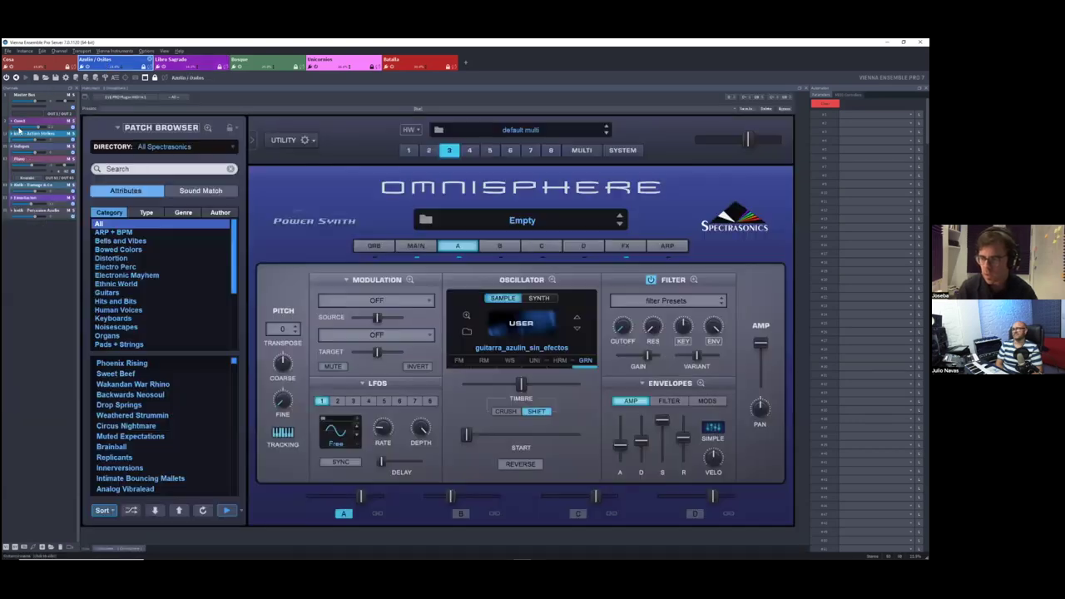
pyautogui.click(11, 122)
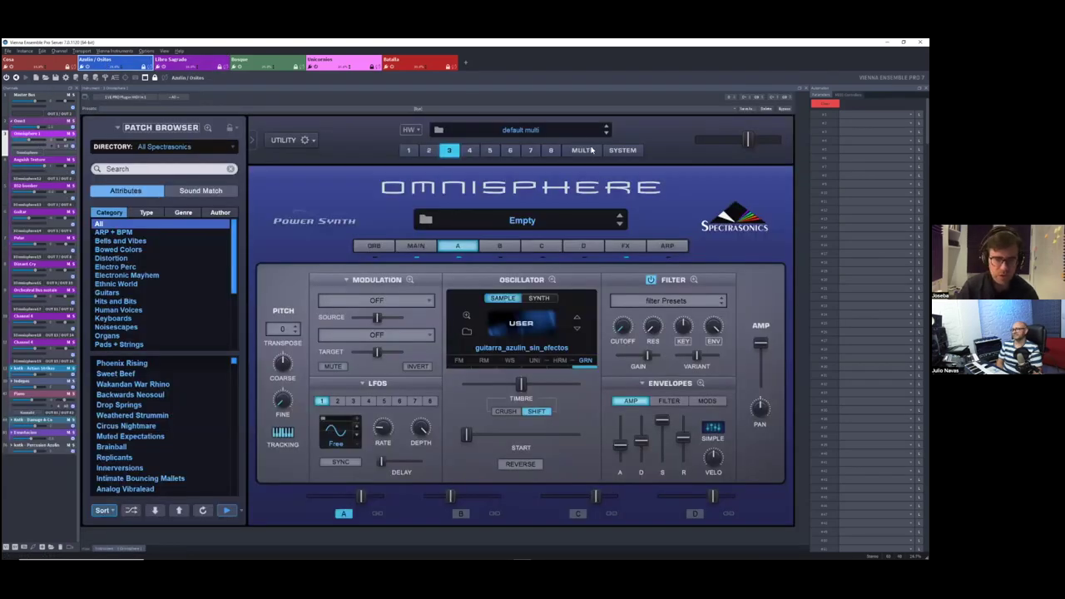
pyautogui.click(585, 150)
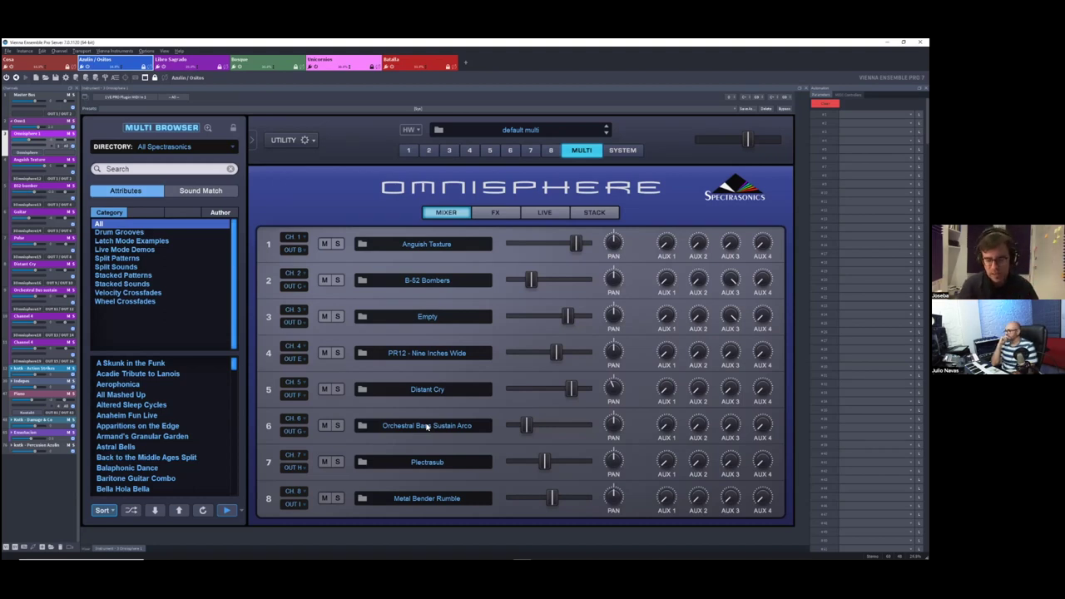
# Glance at the Cubase output tracks, inspect Omnisphere's part 2, B-52 Bombers, and return to the multi mixer.
pyautogui.hotkey('alt', 'Tab')
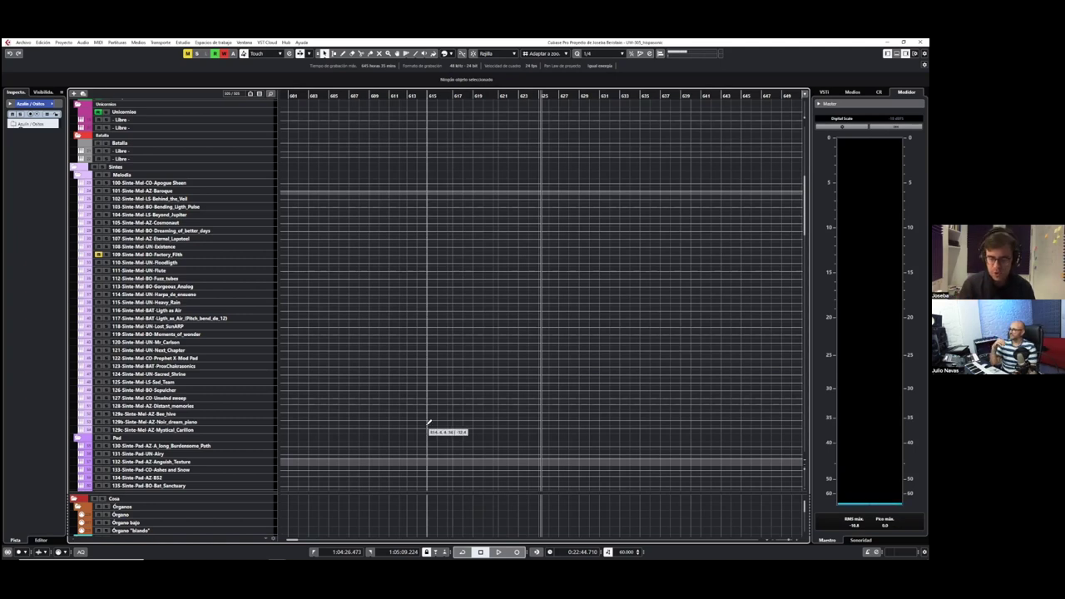
pyautogui.hotkey('alt', 'Tab')
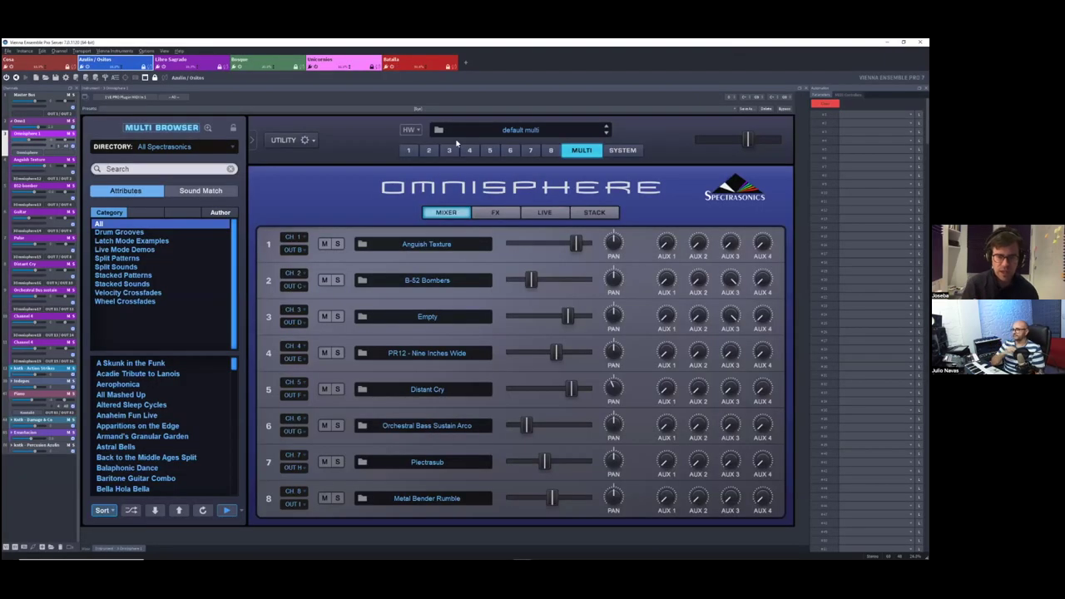
pyautogui.click(429, 152)
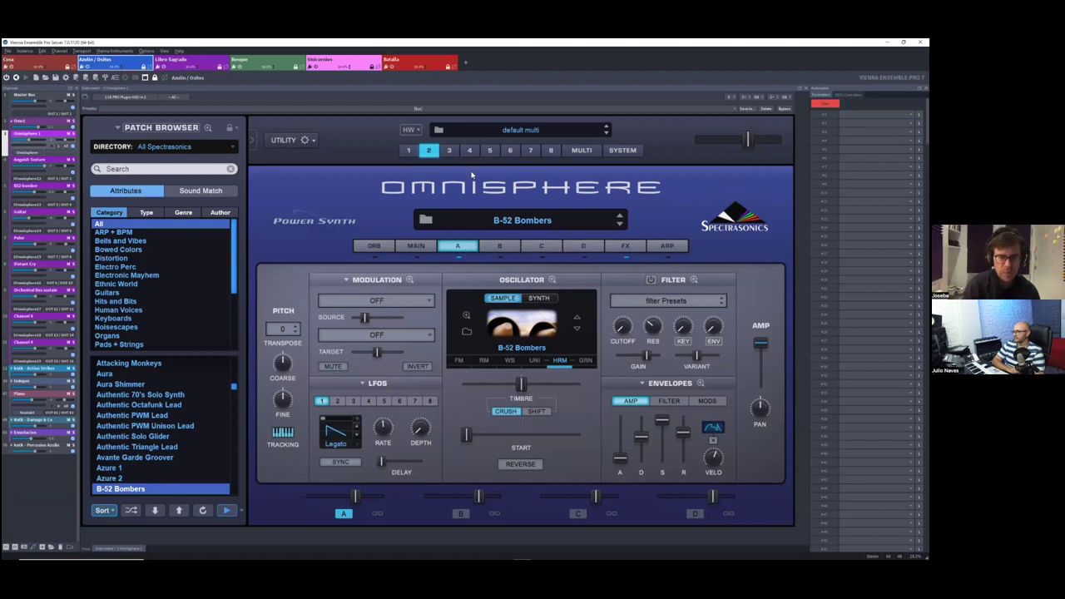
pyautogui.click(582, 154)
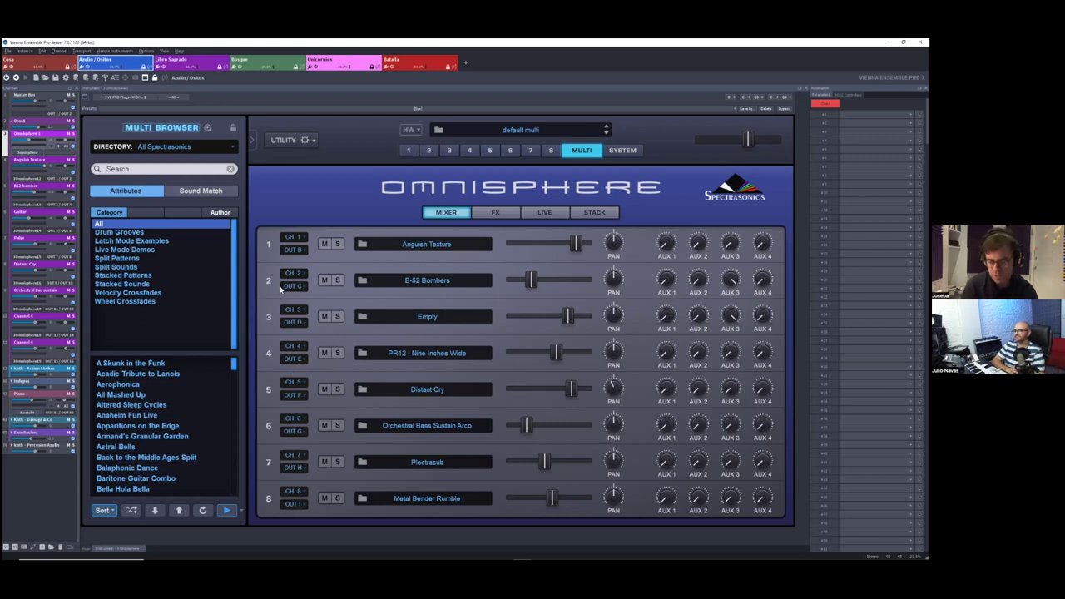
# Switch to Cubase and select the Factory_Filth, Floodligth and Airy synth output tracks in turn to inspect their settings.
pyautogui.hotkey('alt', 'Tab')
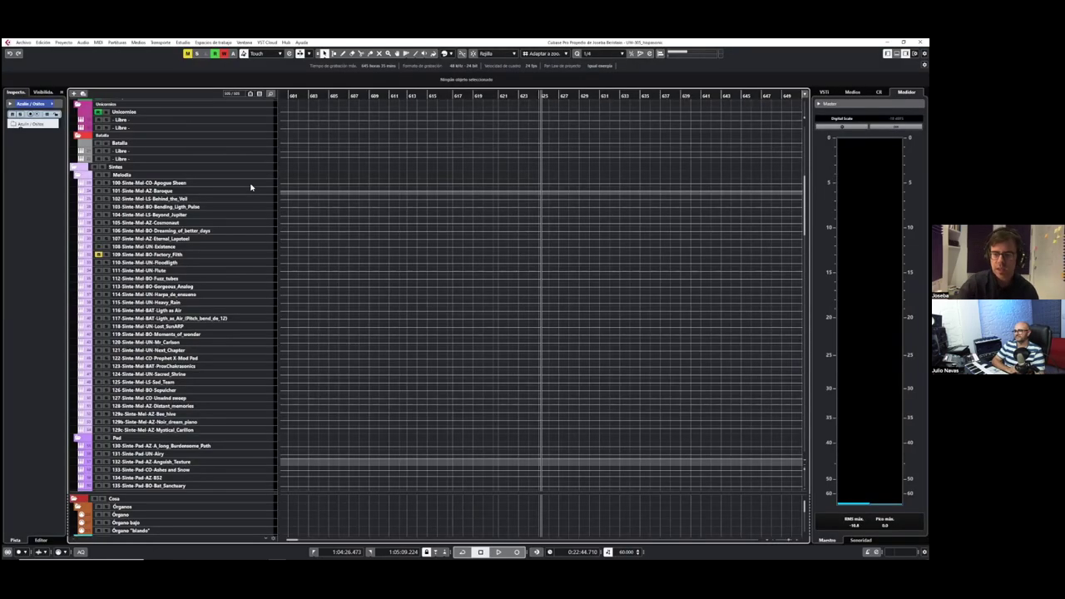
pyautogui.click(267, 256)
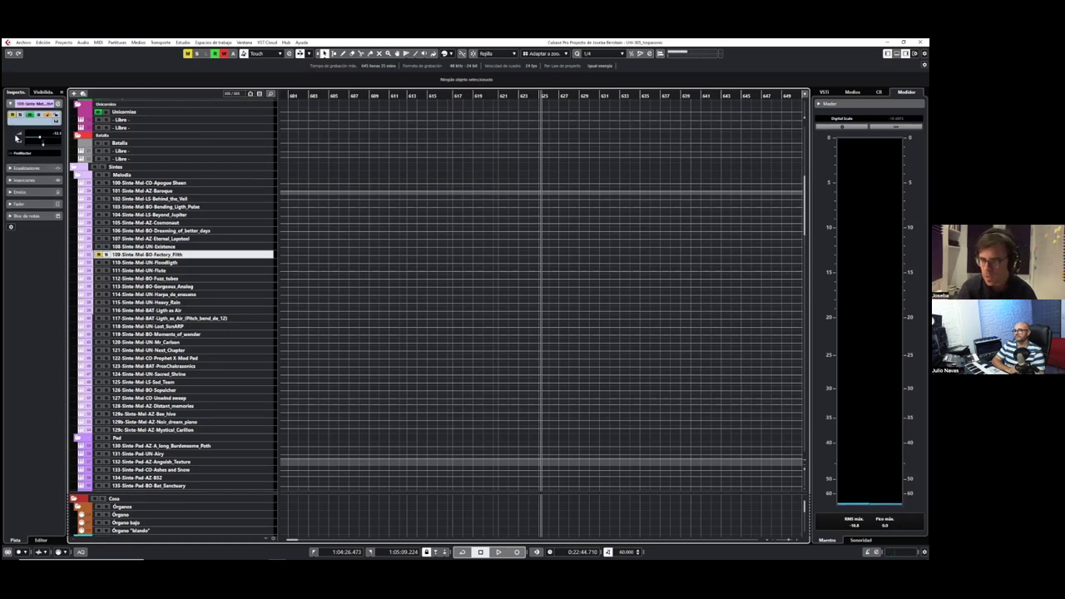
pyautogui.click(265, 264)
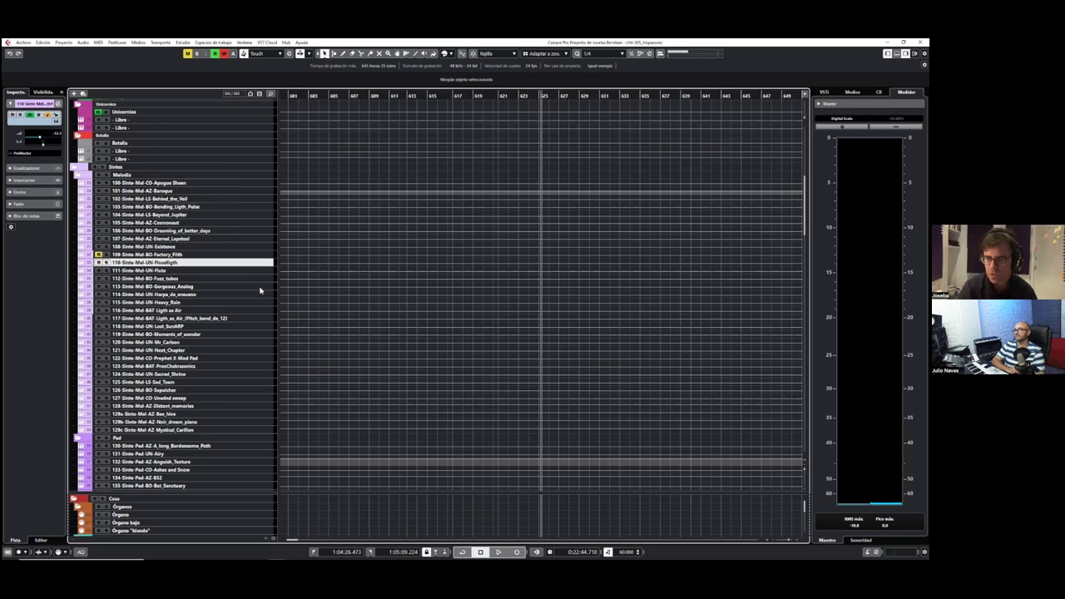
pyautogui.scroll(-5, 260, 290)
pyautogui.click(266, 220)
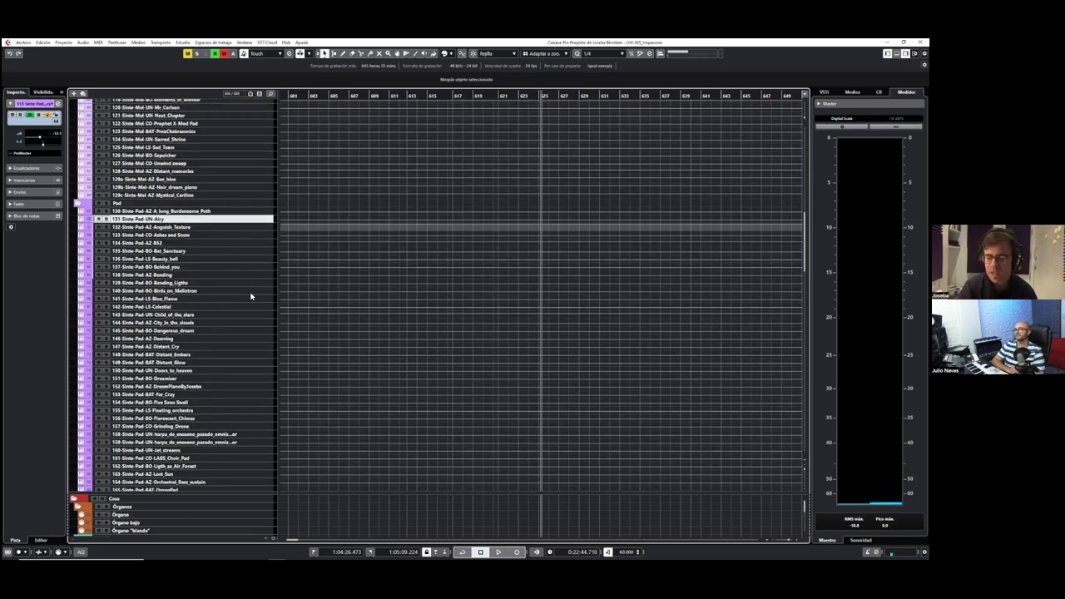
# Examine the numbered output tracks in the Melodia, Pad, Bajo and FX synth subfolders, glancing ahead at the percussion and acoustic tracks.
pyautogui.scroll(-10, 248, 294)
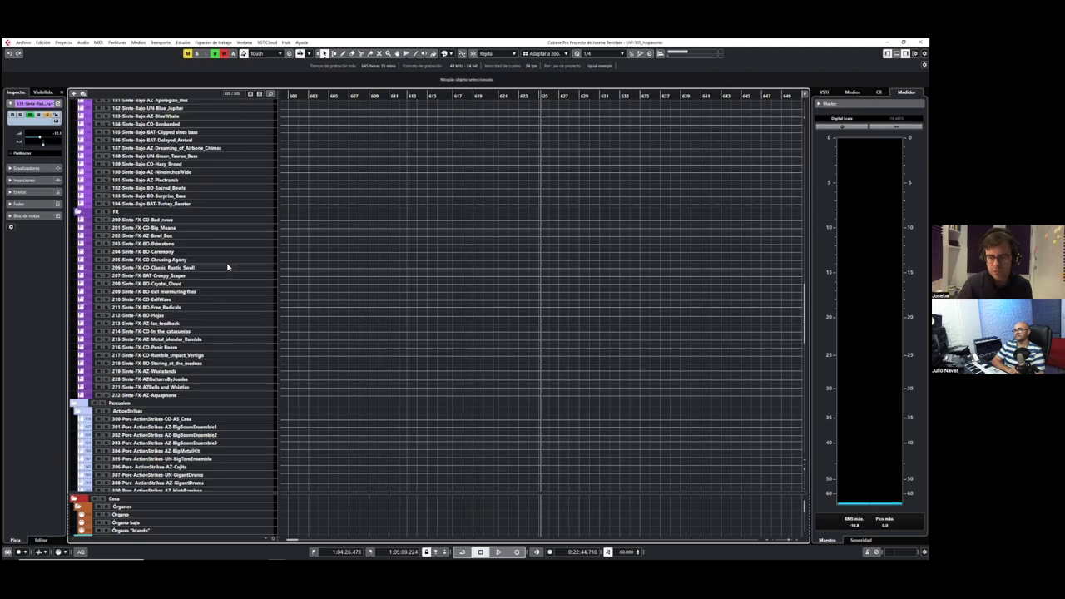
pyautogui.scroll(-15, 228, 266)
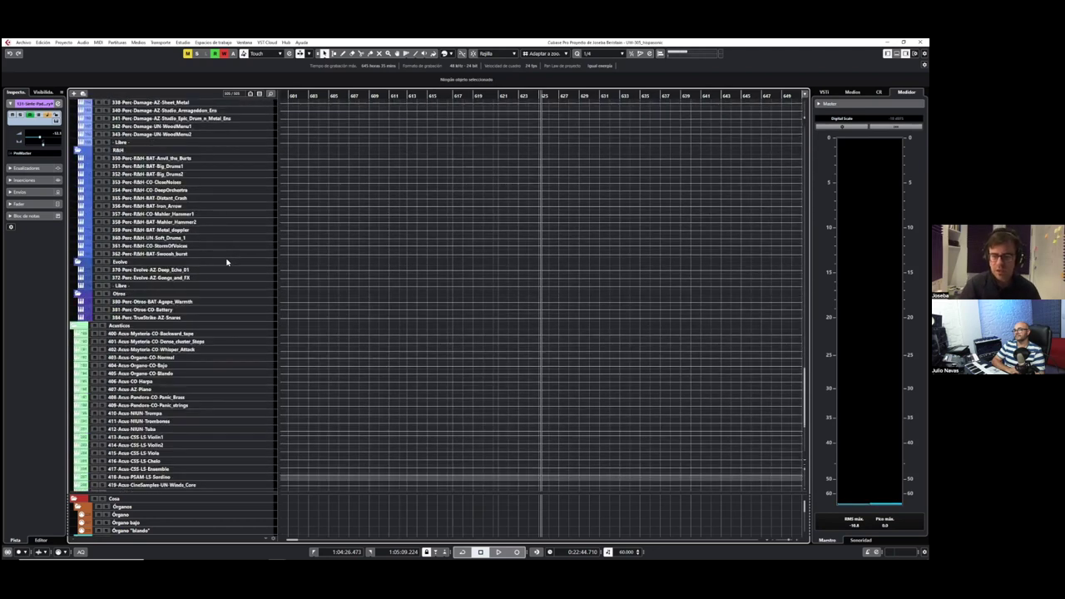
pyautogui.scroll(20, 226, 262)
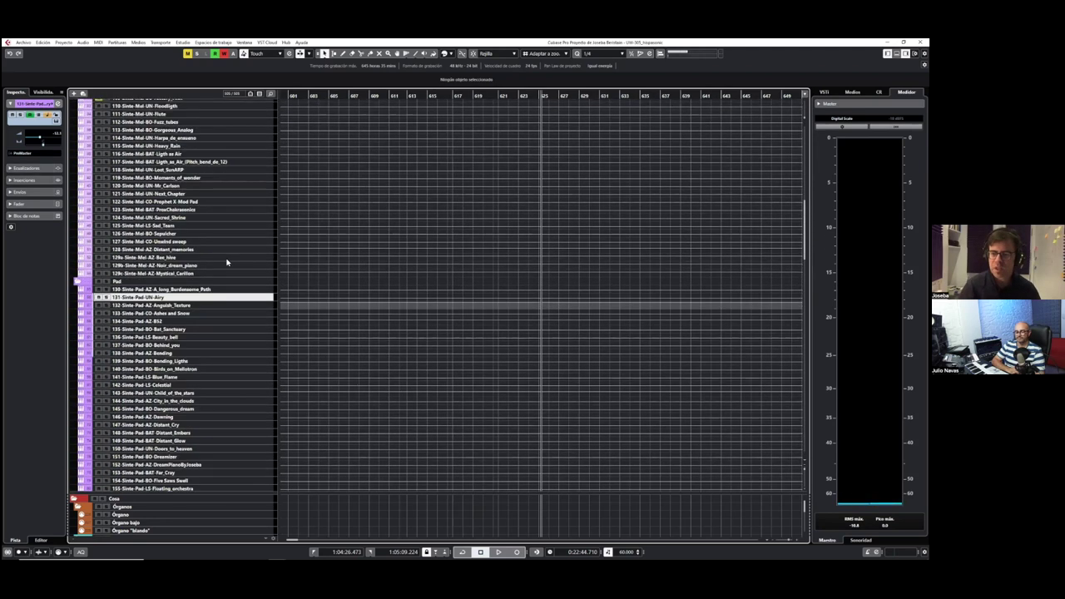
pyautogui.scroll(5, 226, 262)
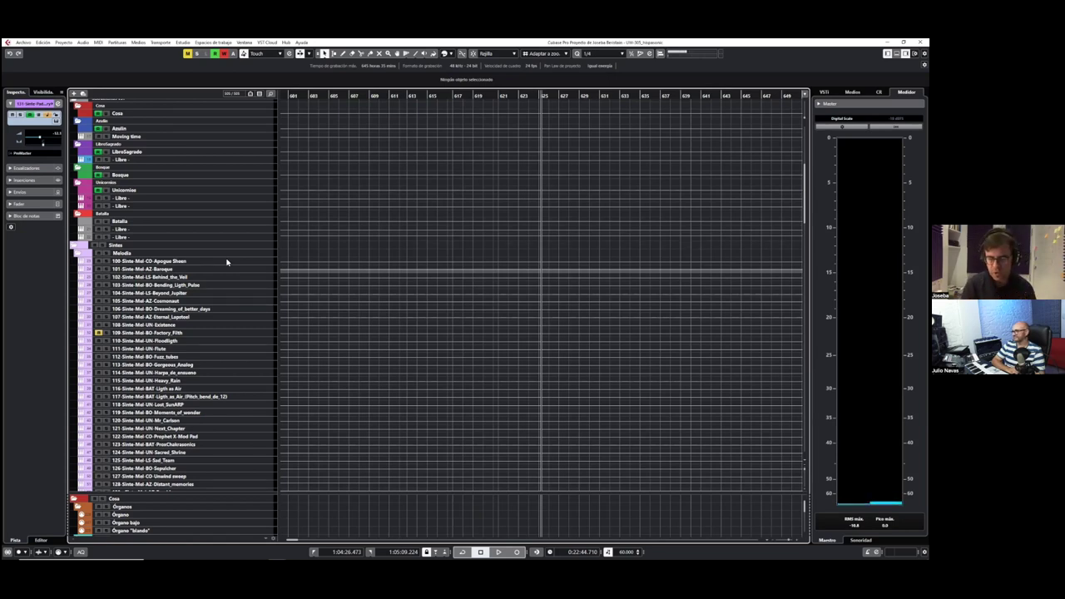
pyautogui.scroll(-3, 226, 263)
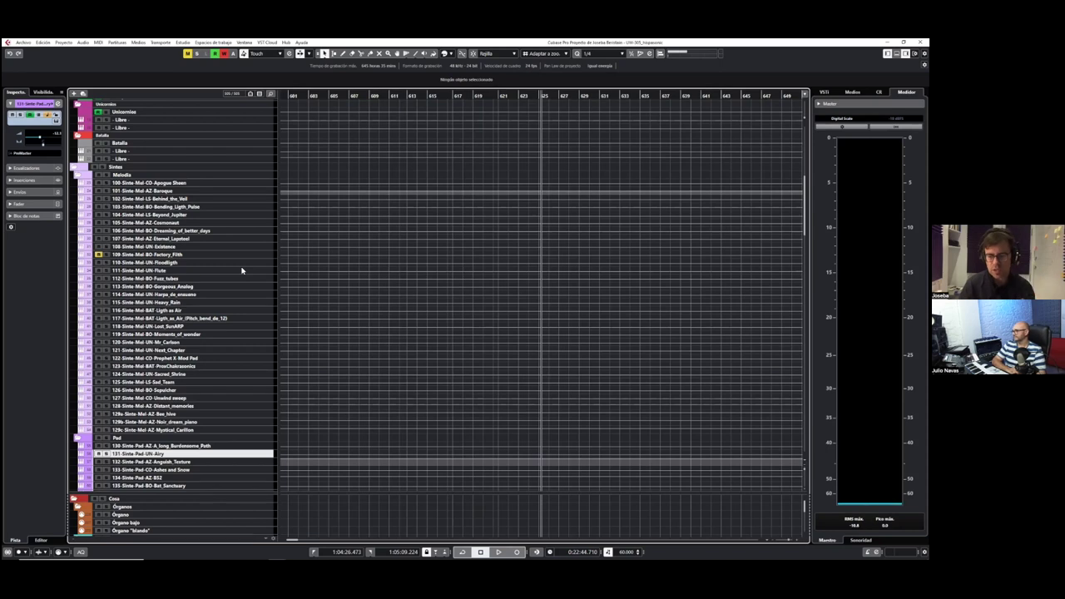
pyautogui.scroll(-6, 239, 271)
pyautogui.scroll(-15, 238, 273)
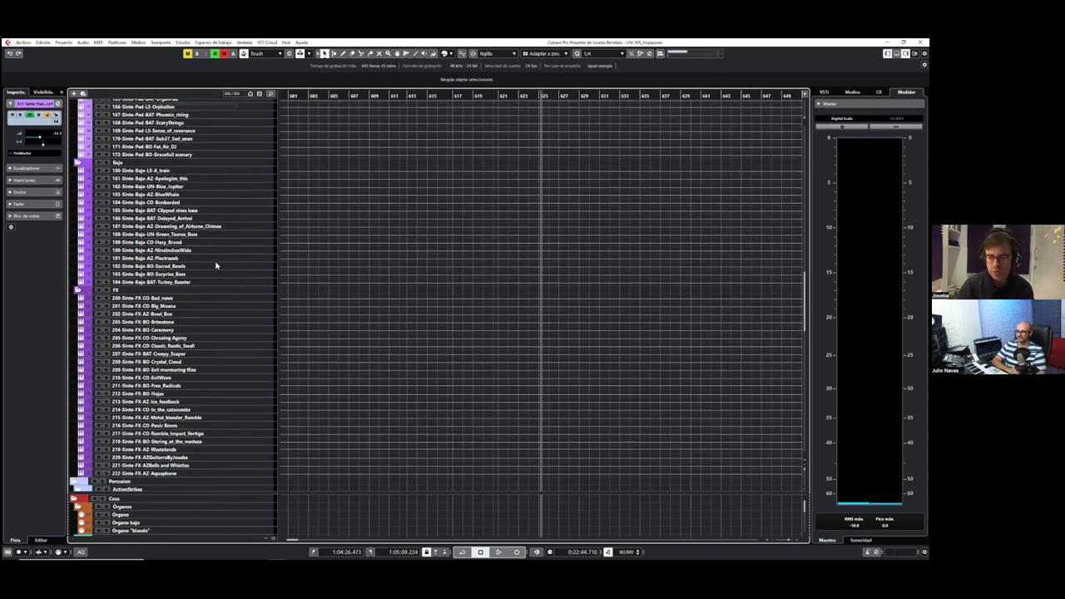
pyautogui.scroll(7, 208, 261)
pyautogui.scroll(4, 208, 261)
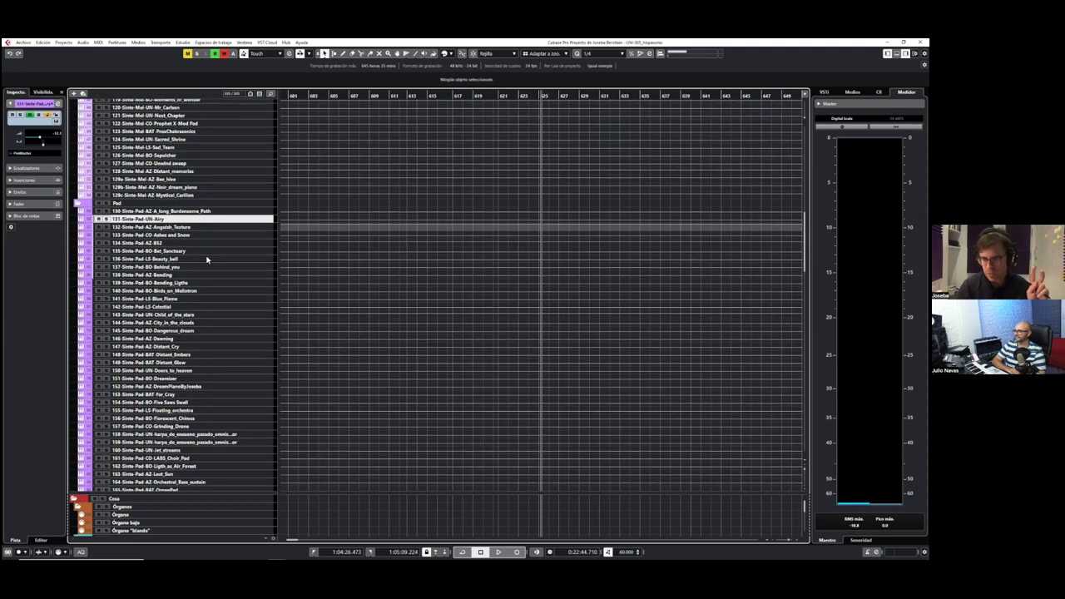
pyautogui.scroll(7, 207, 261)
pyautogui.scroll(-12, 207, 260)
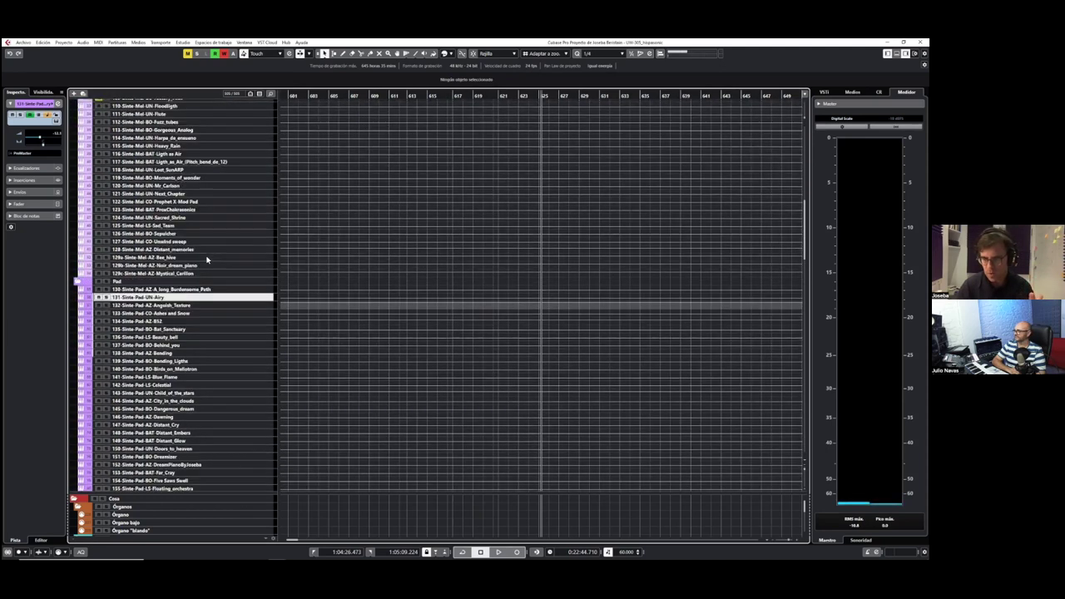
# Examine the percussion output tracks from ActionStrikes through Otros, continuing through the Acusticos tracks to the Voces_referencia_coro folder.
pyautogui.scroll(-7, 207, 261)
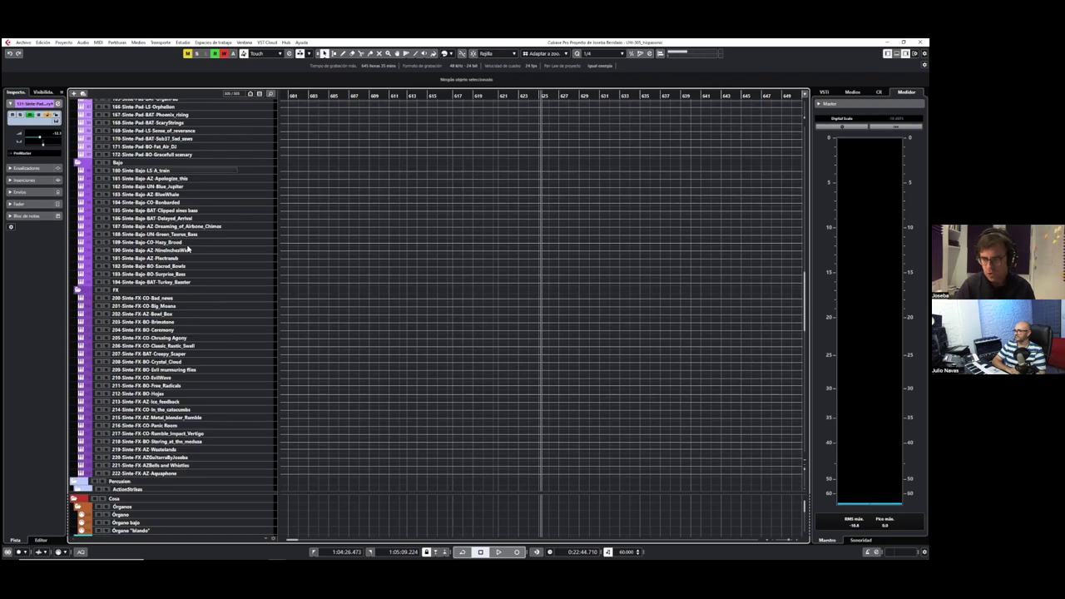
pyautogui.scroll(-9, 189, 248)
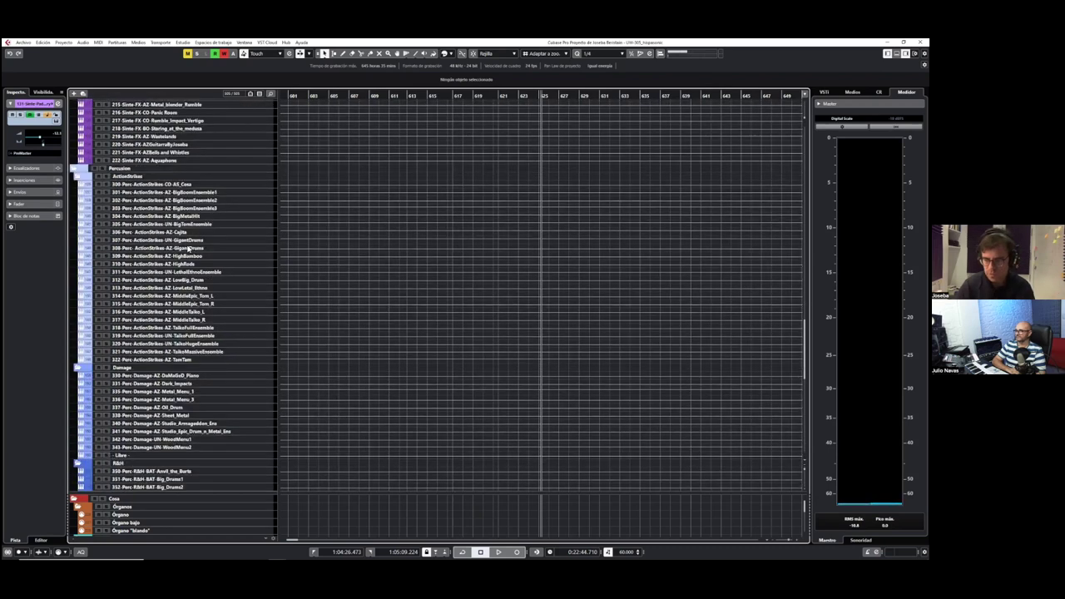
pyautogui.scroll(-2, 205, 290)
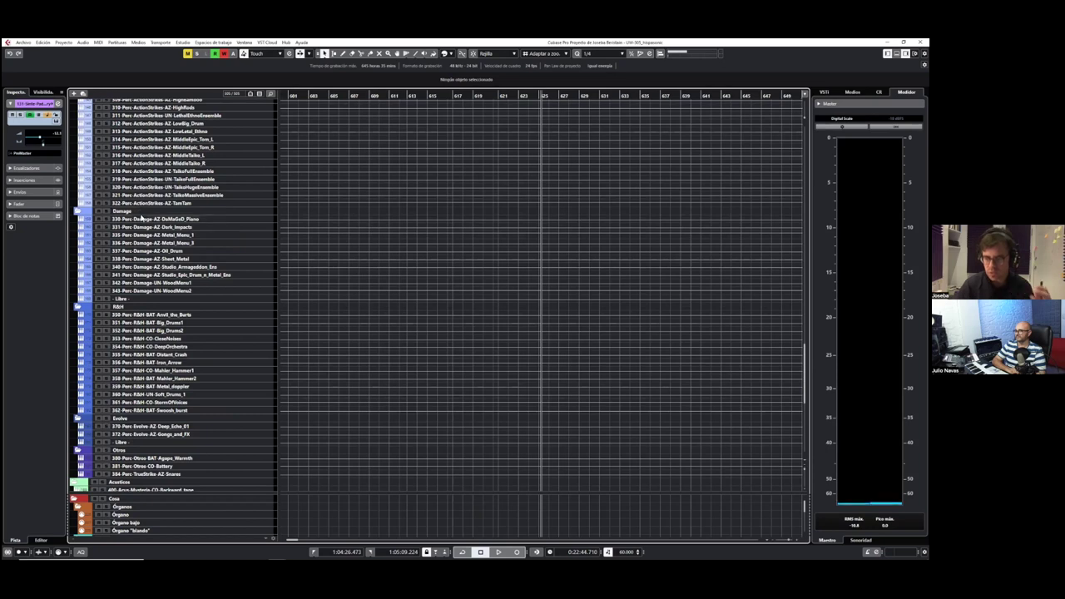
pyautogui.scroll(-2, 204, 270)
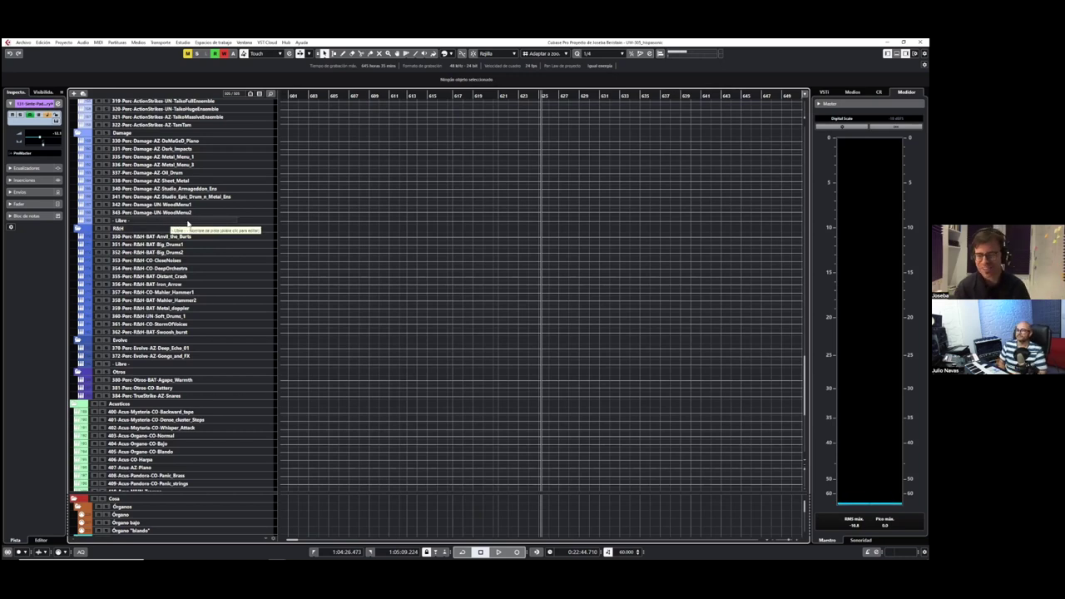
pyautogui.scroll(-3, 230, 254)
pyautogui.scroll(-3, 229, 254)
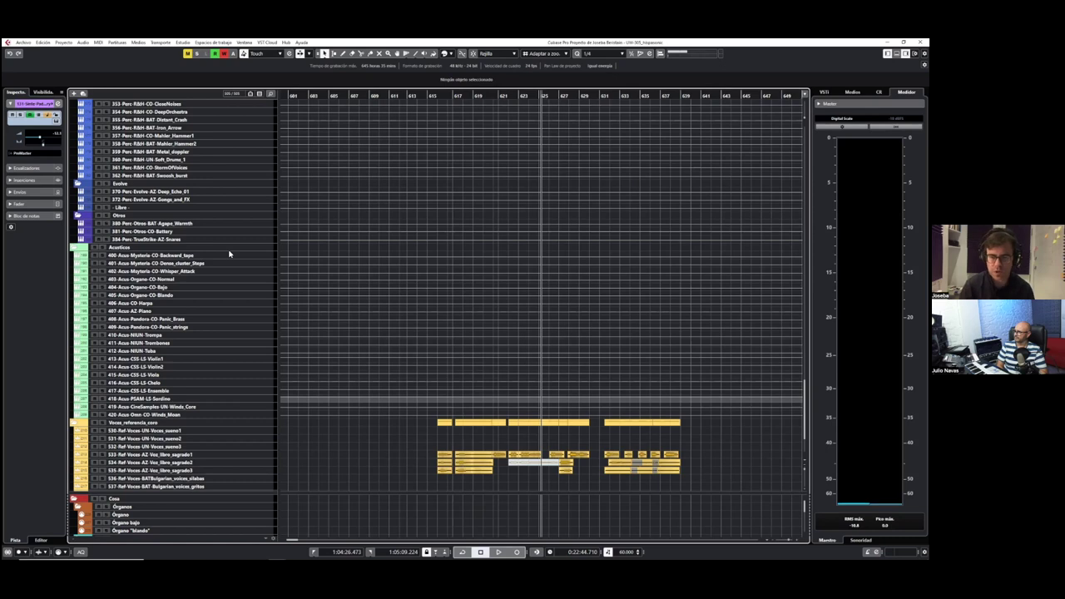
# Switch to Vienna Ensemble Pro, search Omnisphere's multi browser for "drone", and open part 2, B-52 Bombers.
pyautogui.hotkey('alt', 'Tab')
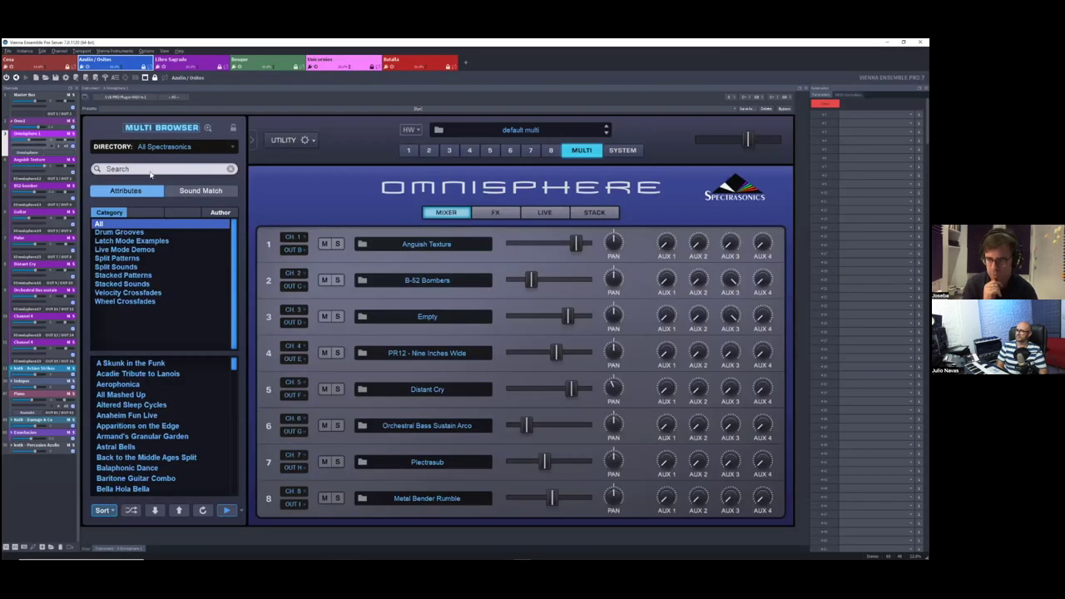
pyautogui.click(151, 172)
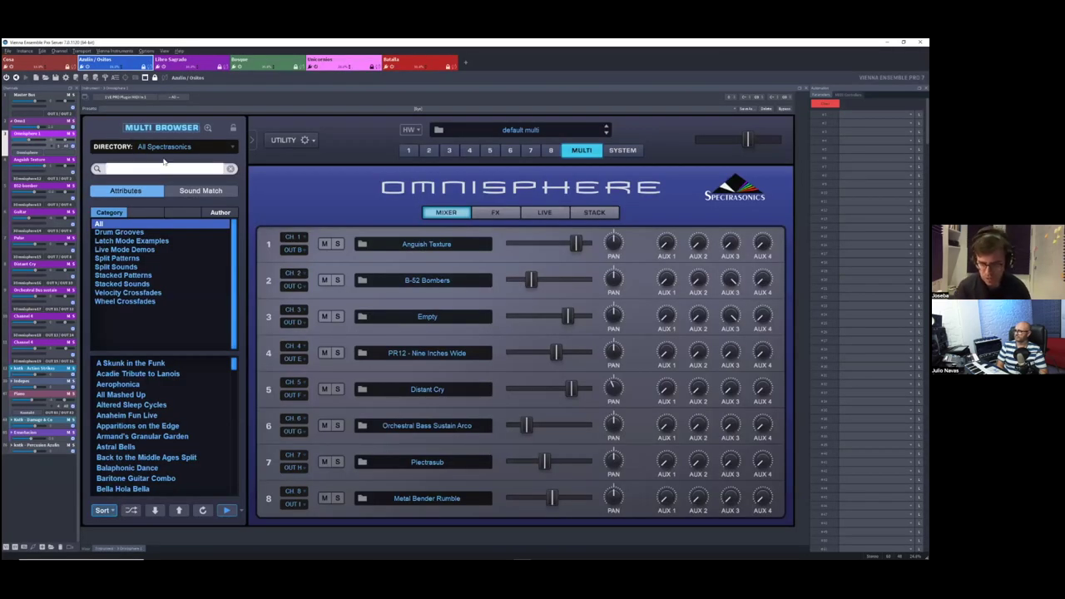
pyautogui.write('drone')
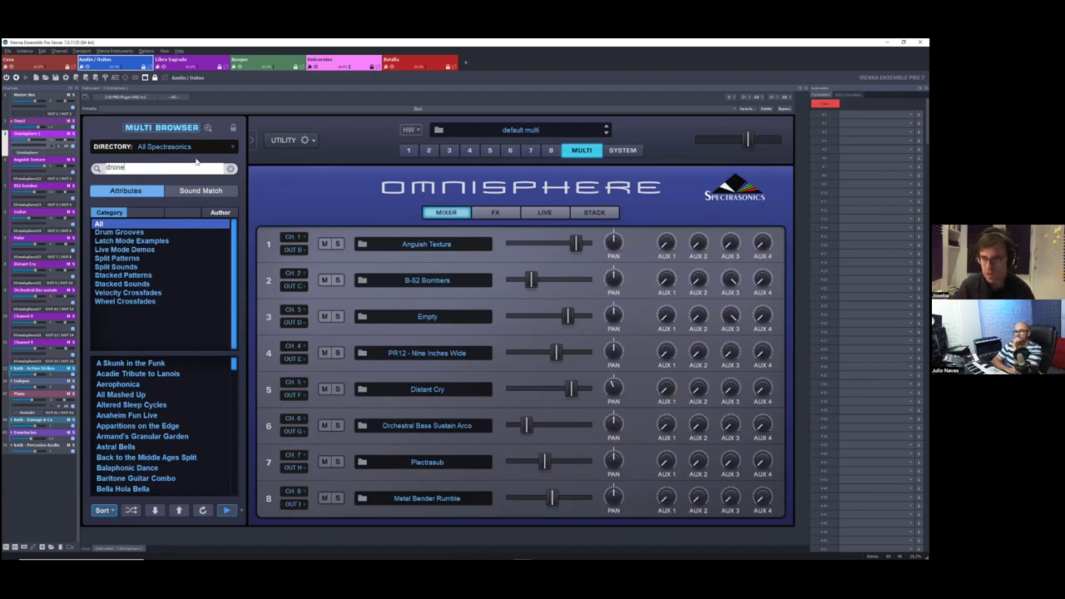
pyautogui.press('Return')
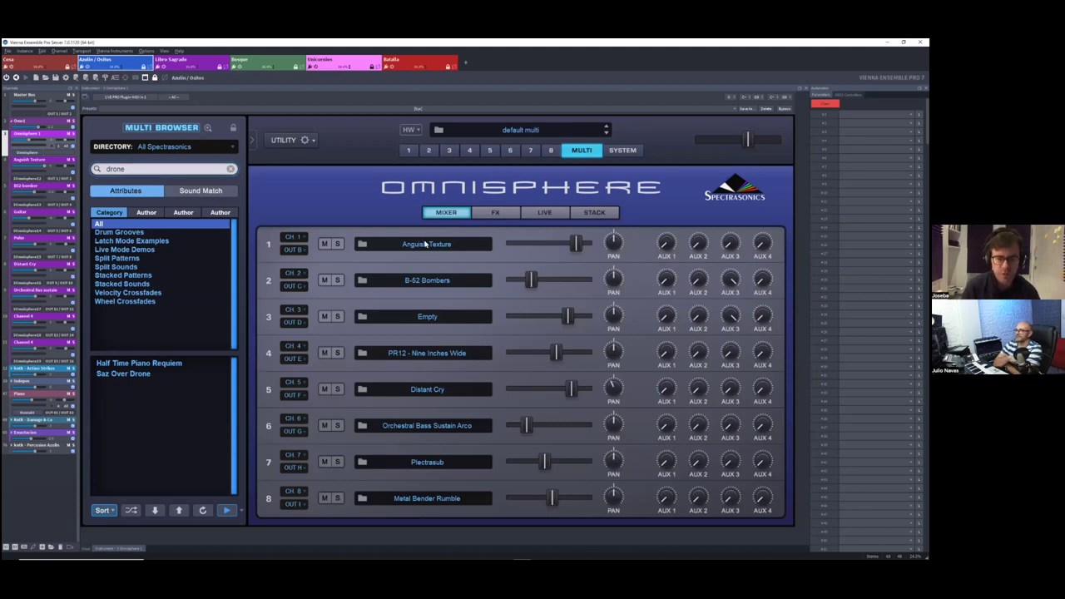
pyautogui.click(428, 151)
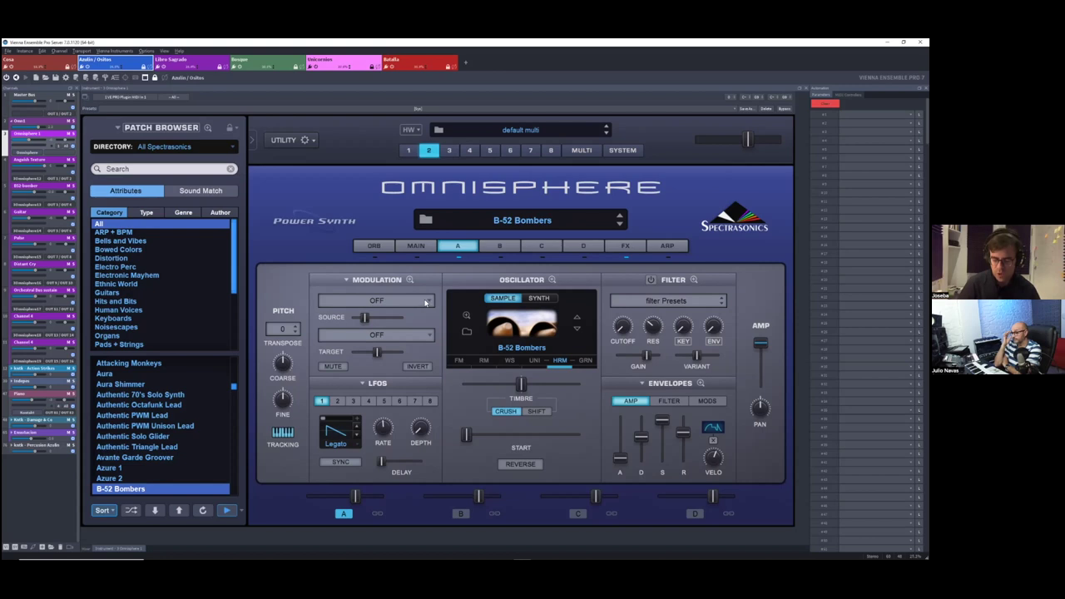
# Switch to Cubase, collapse all track folders, and enlarge the lower track area to show every colour-coded folder from Cosa to Batalla.
pyautogui.hotkey('alt', 'Tab')
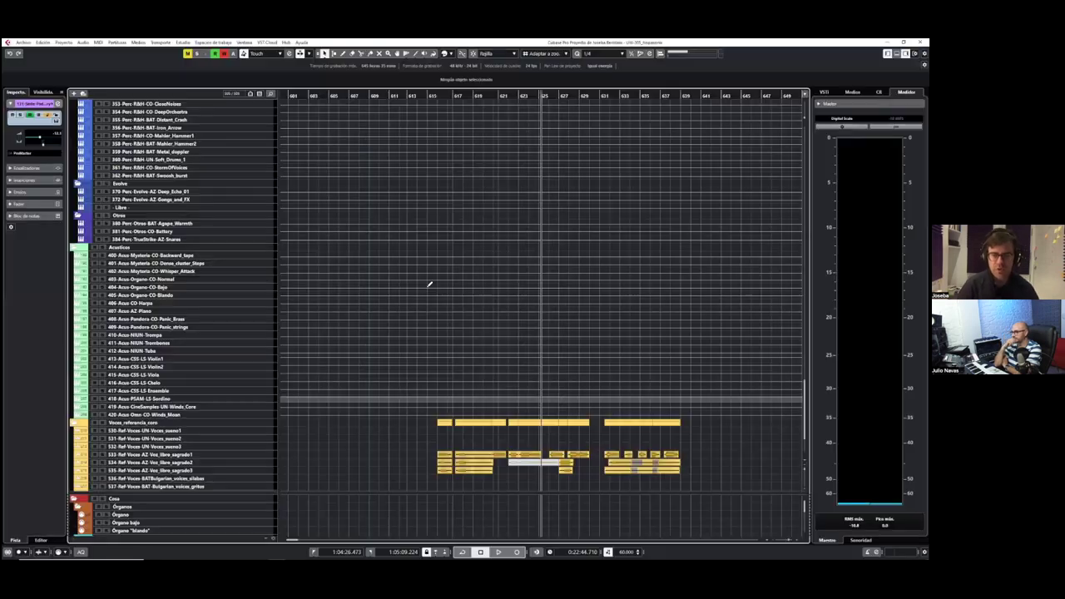
pyautogui.scroll(20, 88, 135)
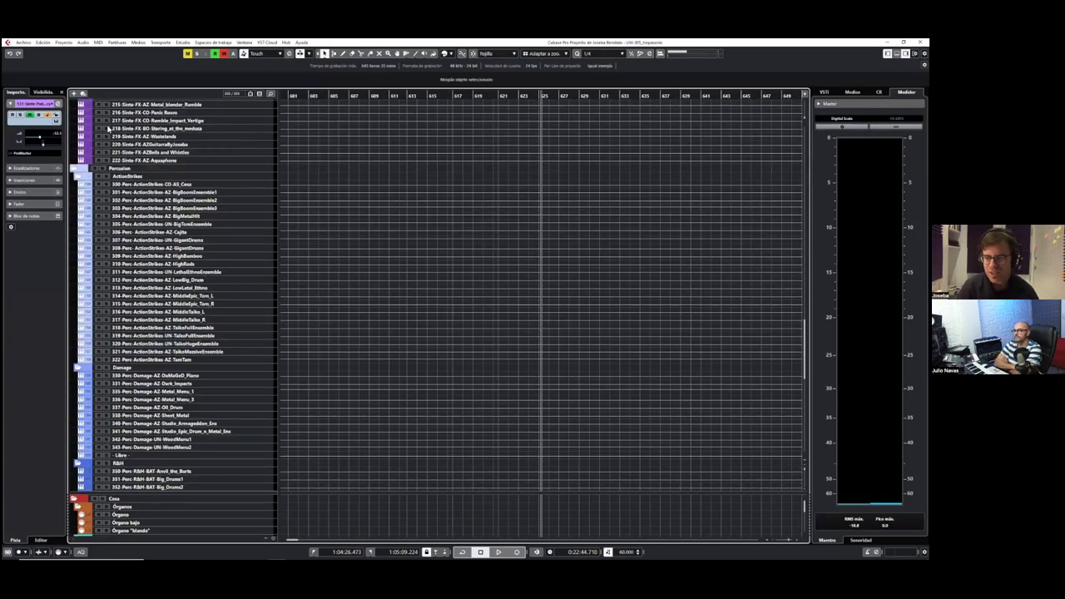
pyautogui.scroll(10, 87, 135)
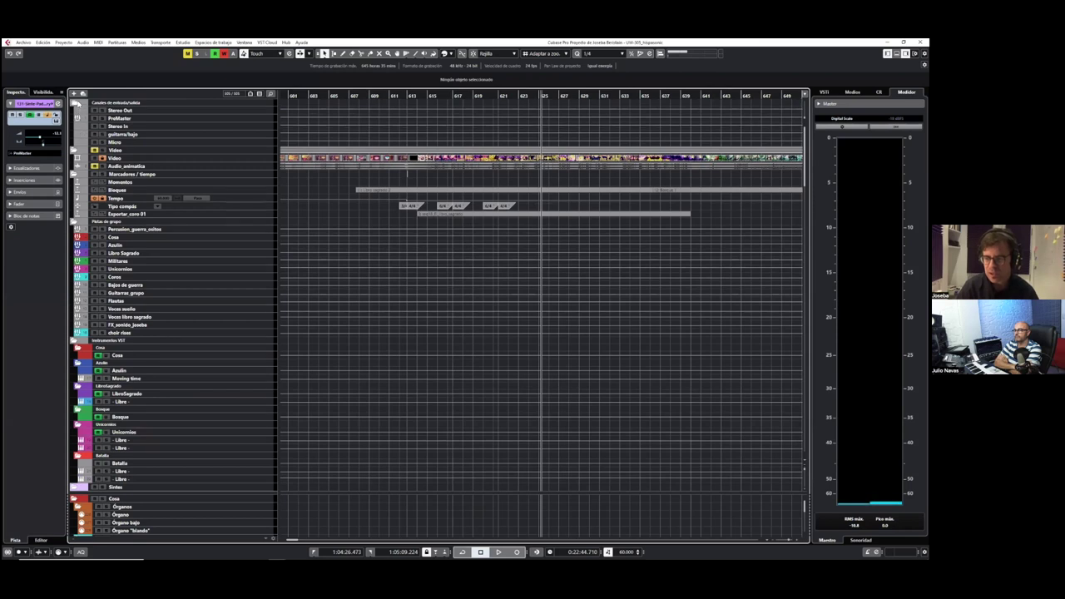
pyautogui.click(86, 140)
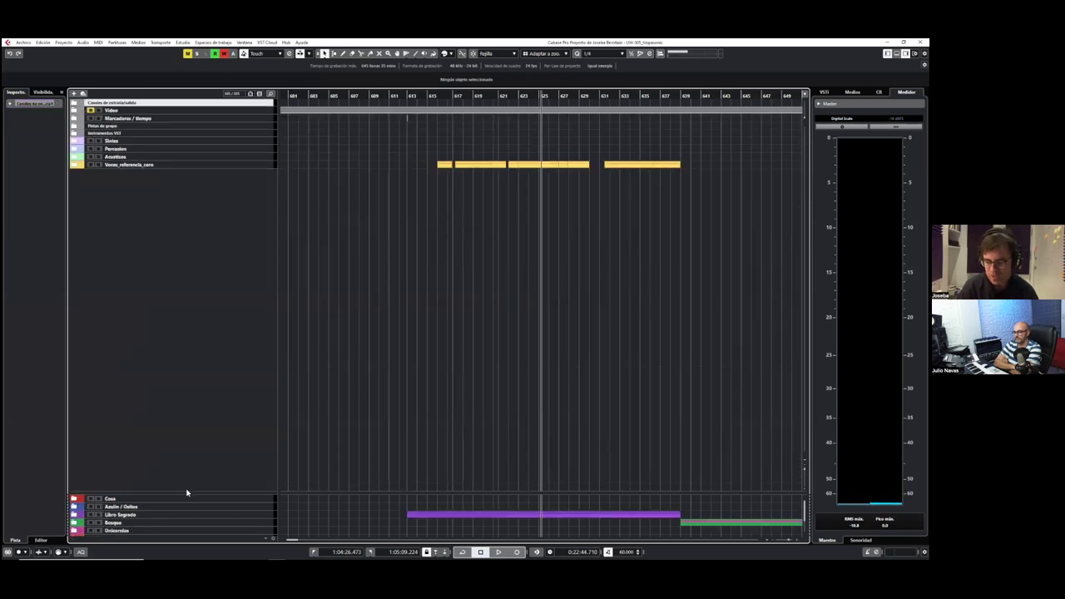
pyautogui.scroll(-1, 187, 492)
pyautogui.moveTo(187, 467); pyautogui.dragTo(191, 223)
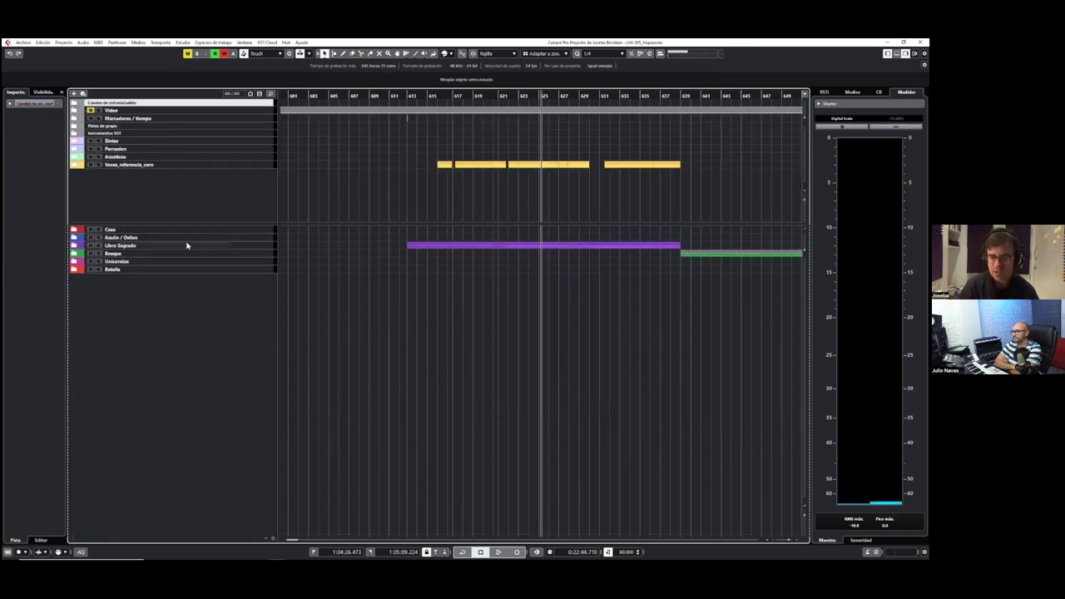
# Expand the Libro Sagrado folder and inspect the BEauty bell pad part in an enlarged note editor, closing the editor when done.
pyautogui.click(263, 247)
pyautogui.click(75, 248)
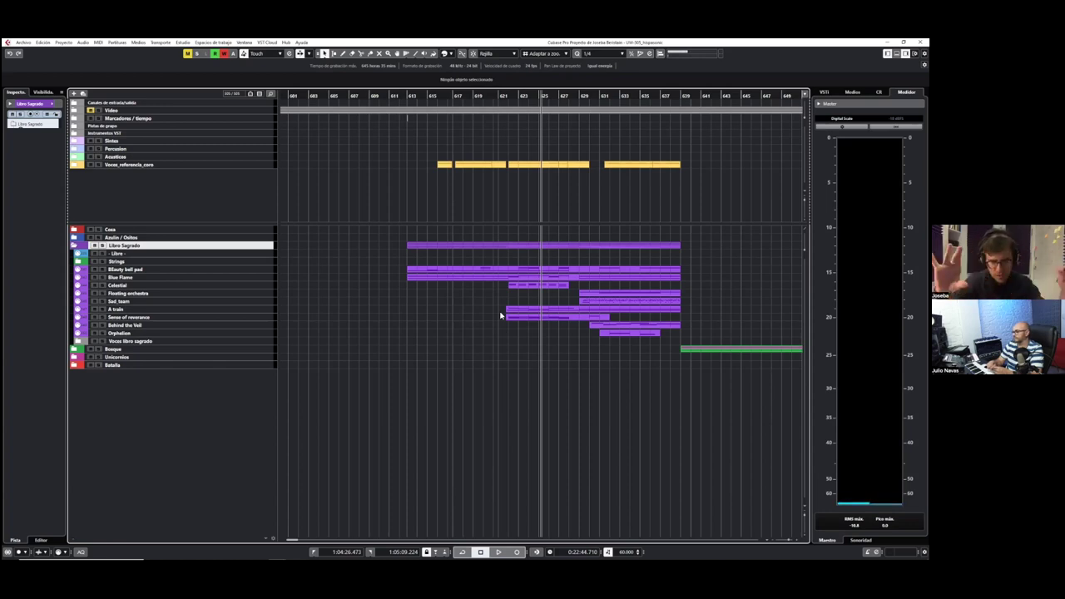
pyautogui.click(482, 270)
pyautogui.doubleClick(483, 272)
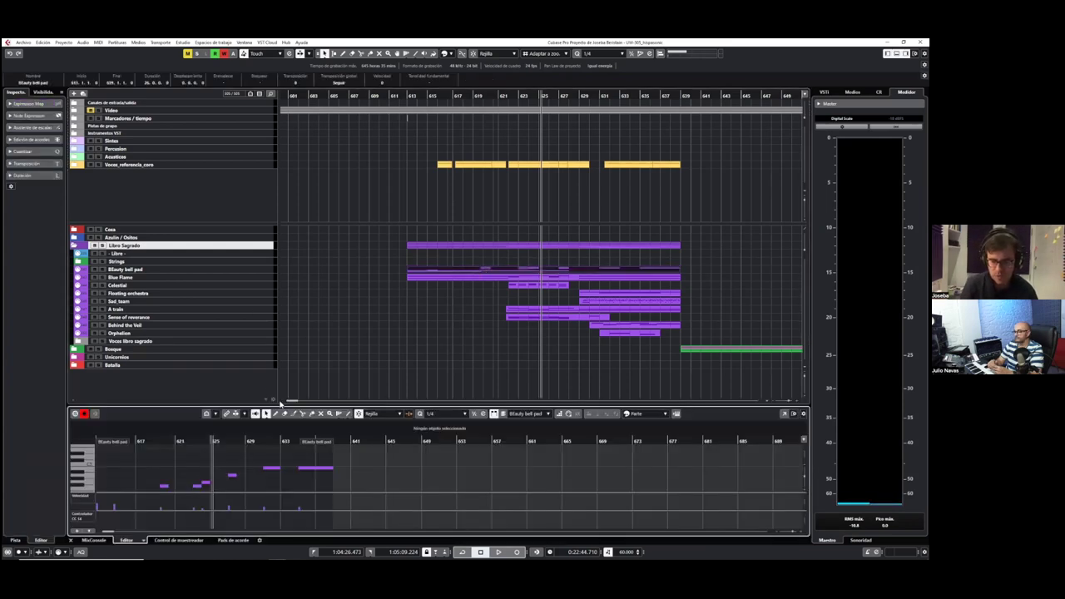
pyautogui.moveTo(281, 403); pyautogui.dragTo(279, 251)
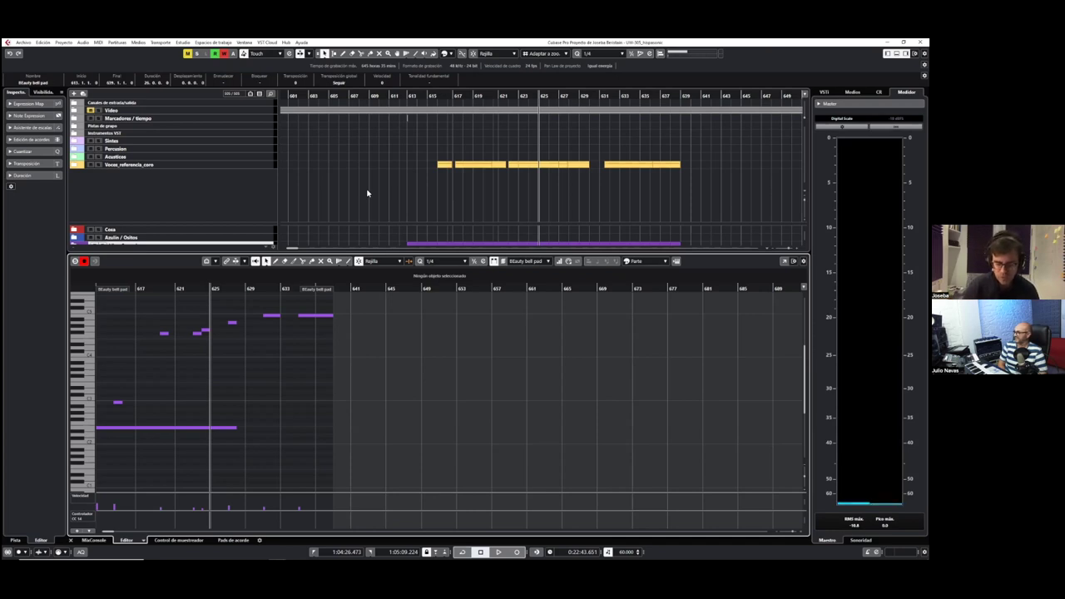
pyautogui.hotkey('ctrl', 'alt', 'e')
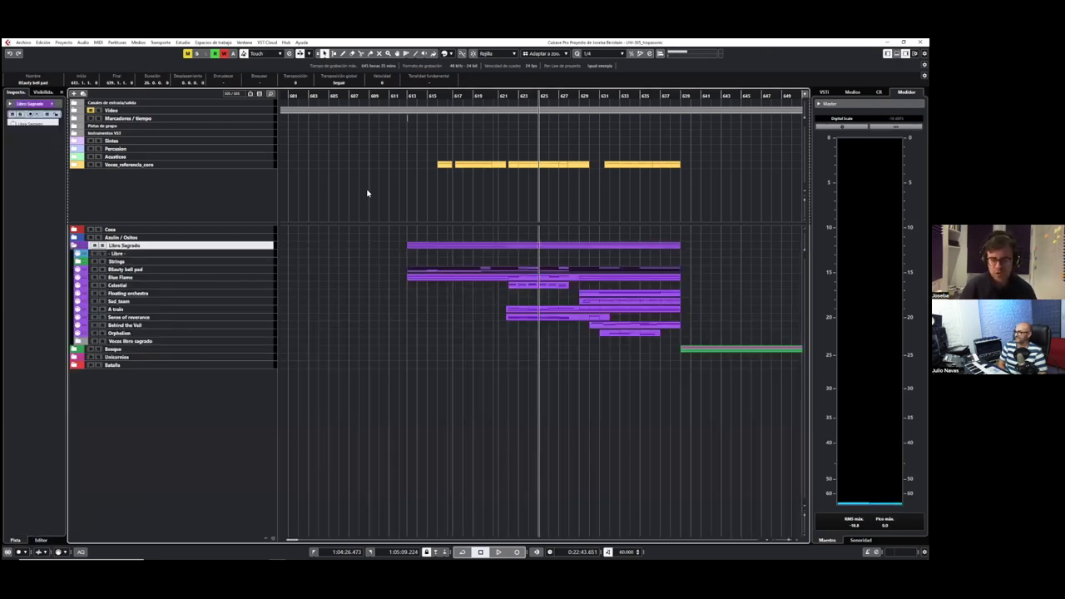
# Switch to the elkano project, close its note editor, and show the full timeline of orchestral tracks.
pyautogui.click(367, 193)
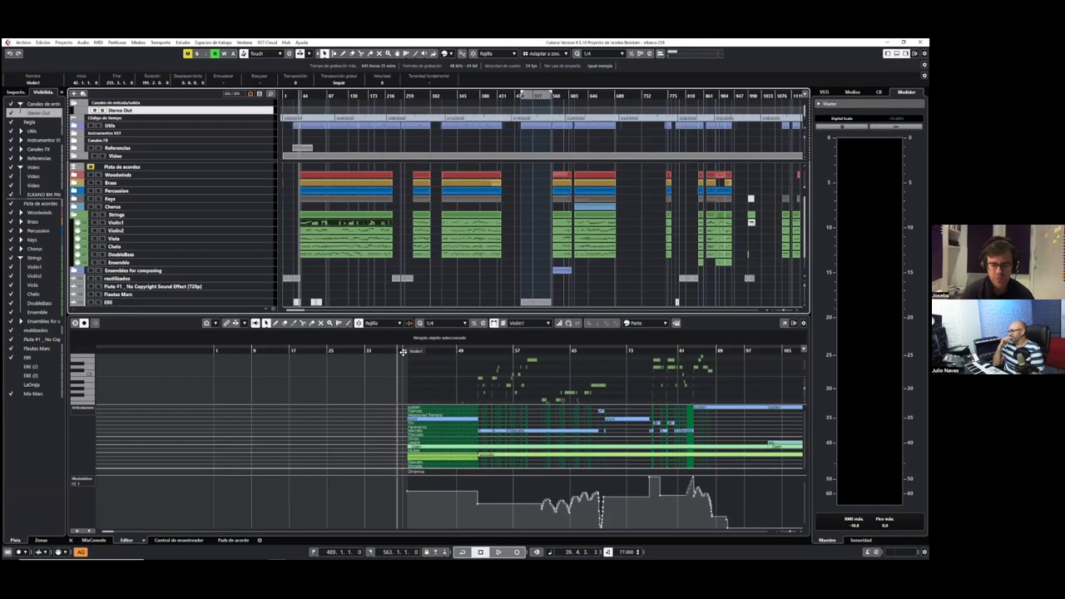
pyautogui.moveTo(403, 356); pyautogui.dragTo(337, 292)
pyautogui.click(334, 291)
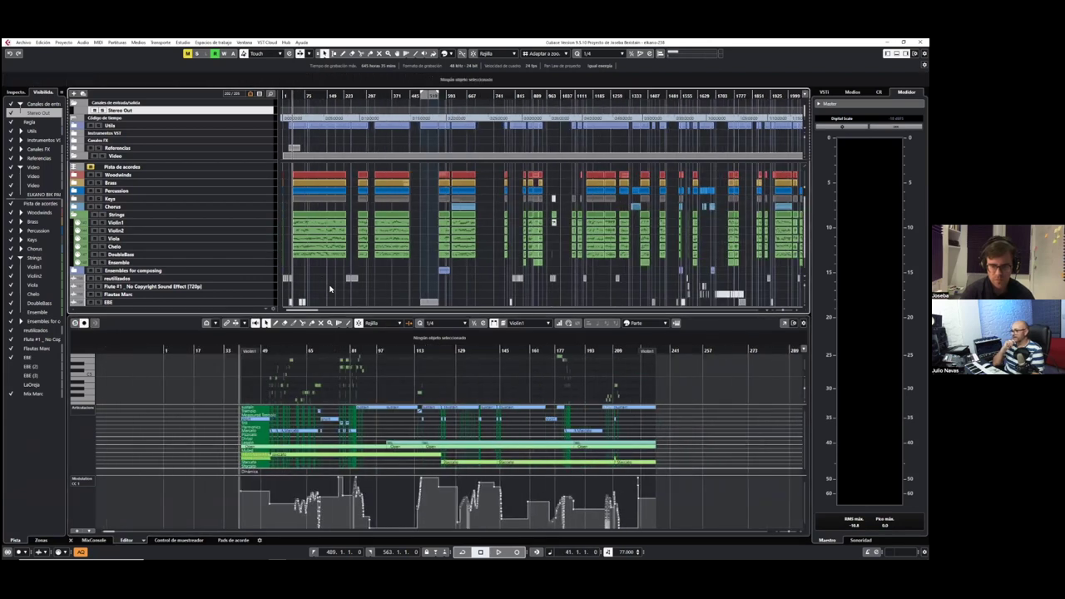
pyautogui.scroll(-5, 337, 290)
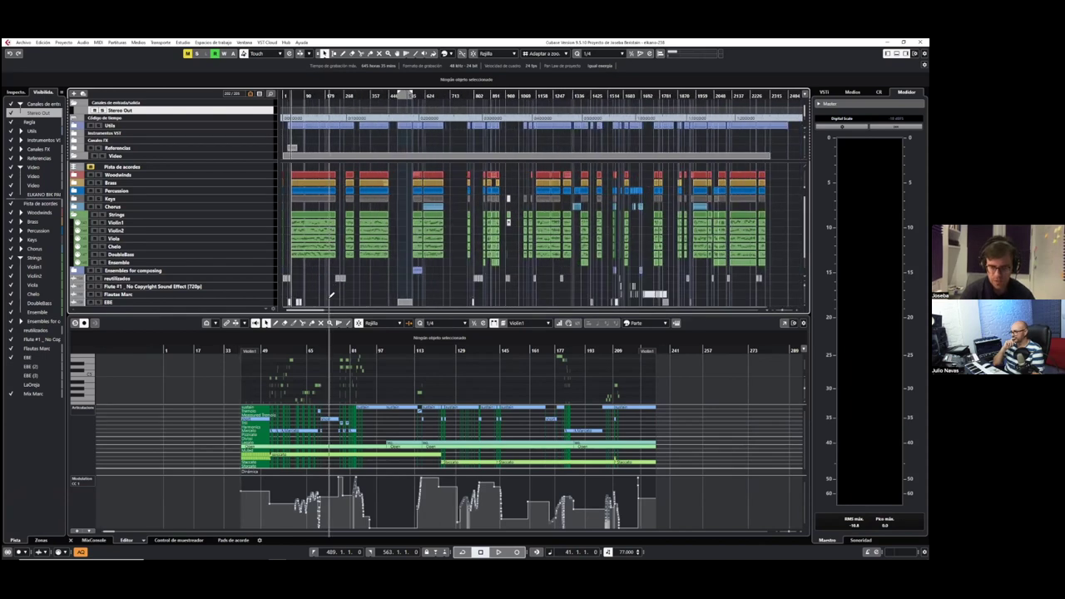
pyautogui.hotkey('ctrl', 'e')
pyautogui.scroll(-2, 355, 273)
pyautogui.scroll(-1, 356, 273)
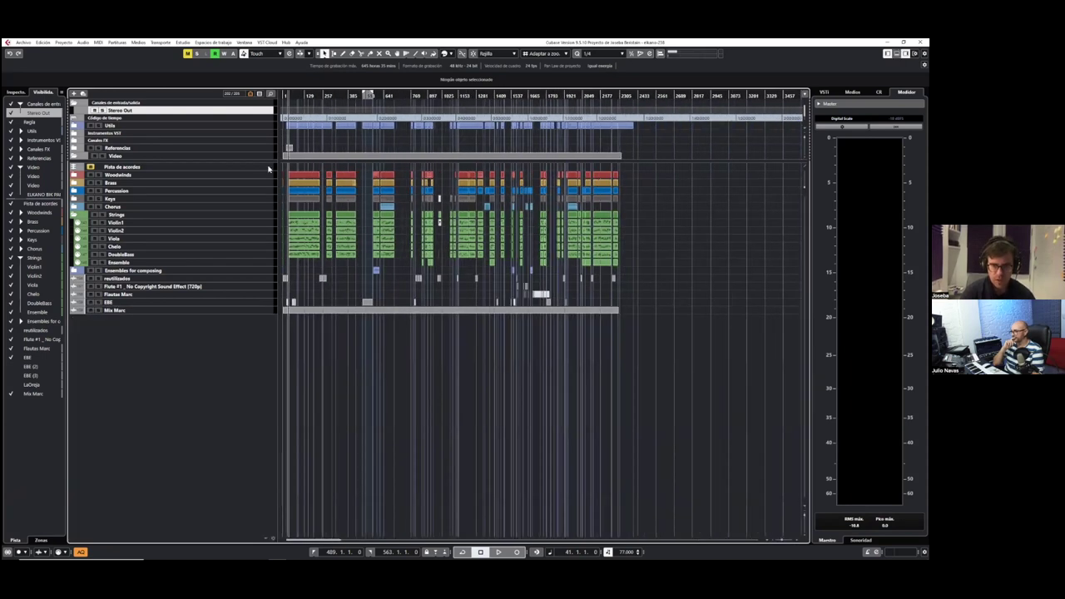
# Open the first Violin1 part in the note editor and enlarge the editor to show its notes, articulations and modulation.
pyautogui.scroll(6, 406, 267)
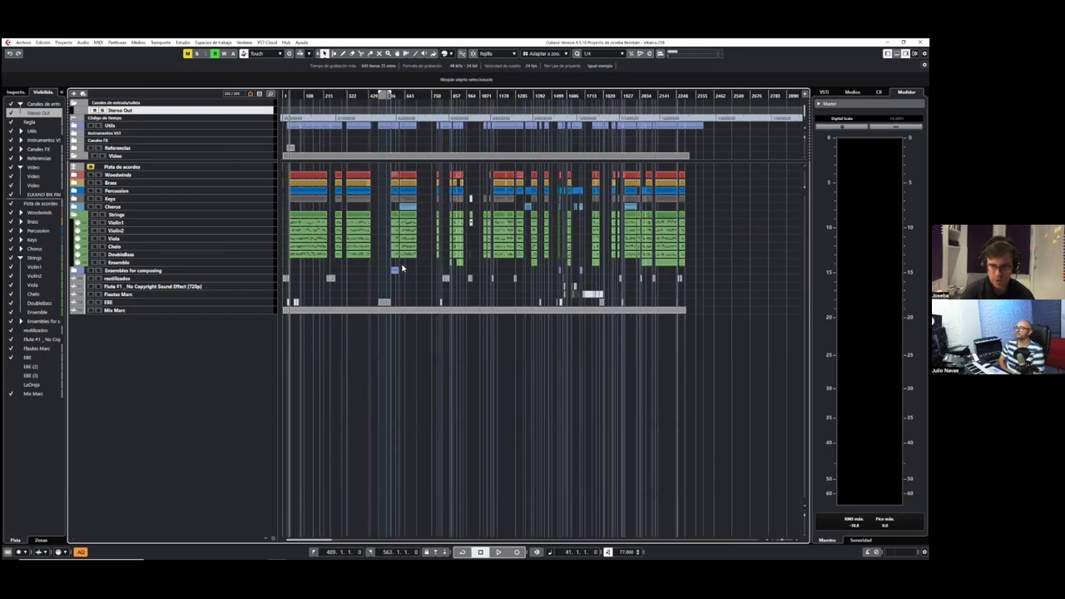
pyautogui.scroll(2, 354, 241)
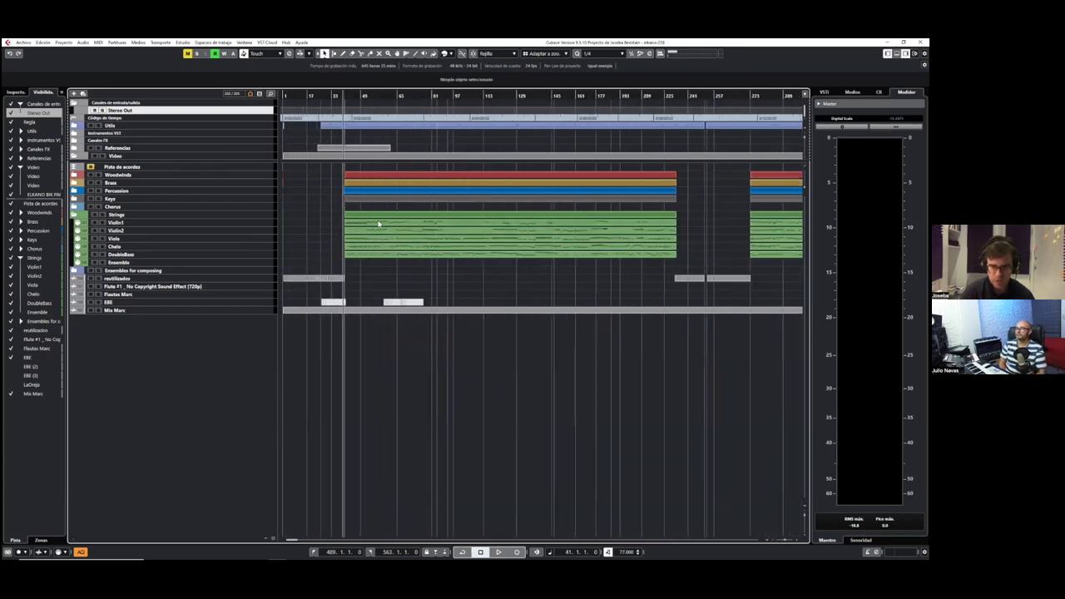
pyautogui.doubleClick(379, 223)
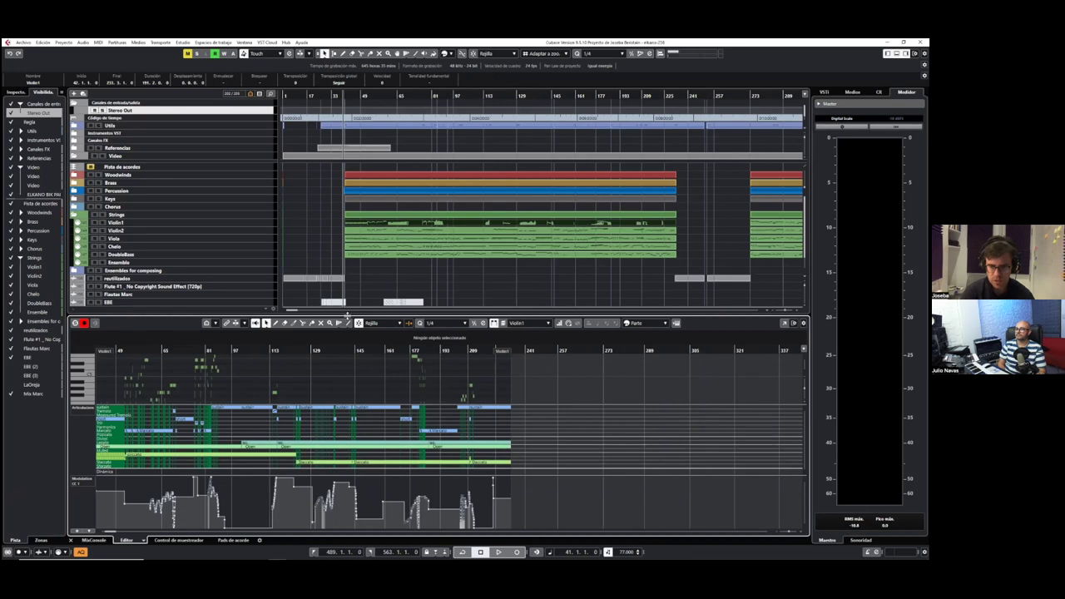
pyautogui.moveTo(348, 316); pyautogui.dragTo(358, 276)
pyautogui.scroll(4, 147, 477)
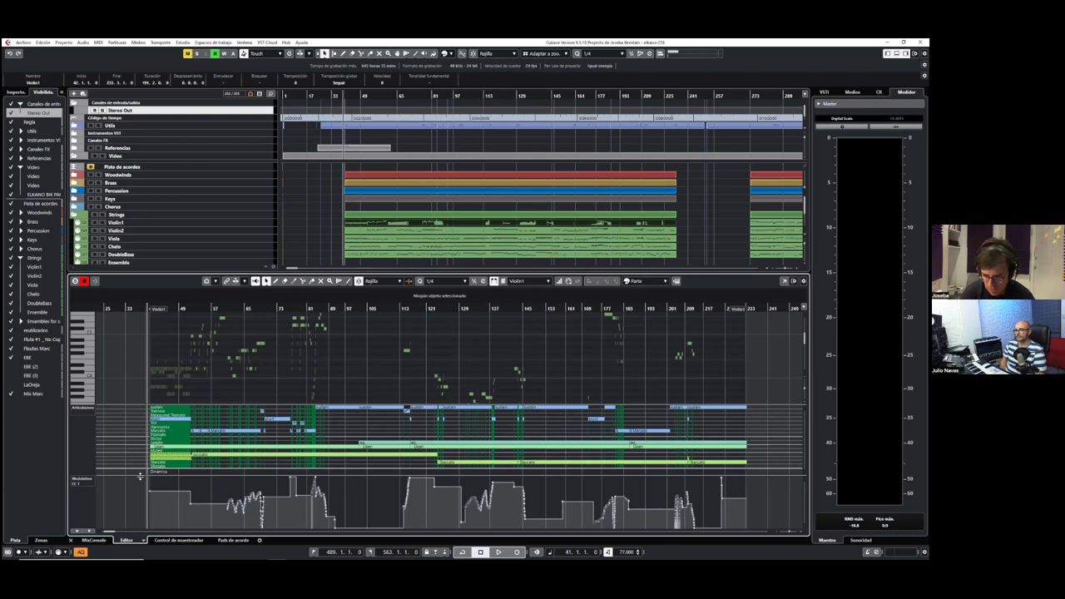
# Shrink the modulation lane and enlarge the articulation lanes in the Violin1 note editor so every articulation name is readable.
pyautogui.moveTo(140, 480); pyautogui.dragTo(137, 516)
pyautogui.moveTo(135, 439); pyautogui.dragTo(139, 345)
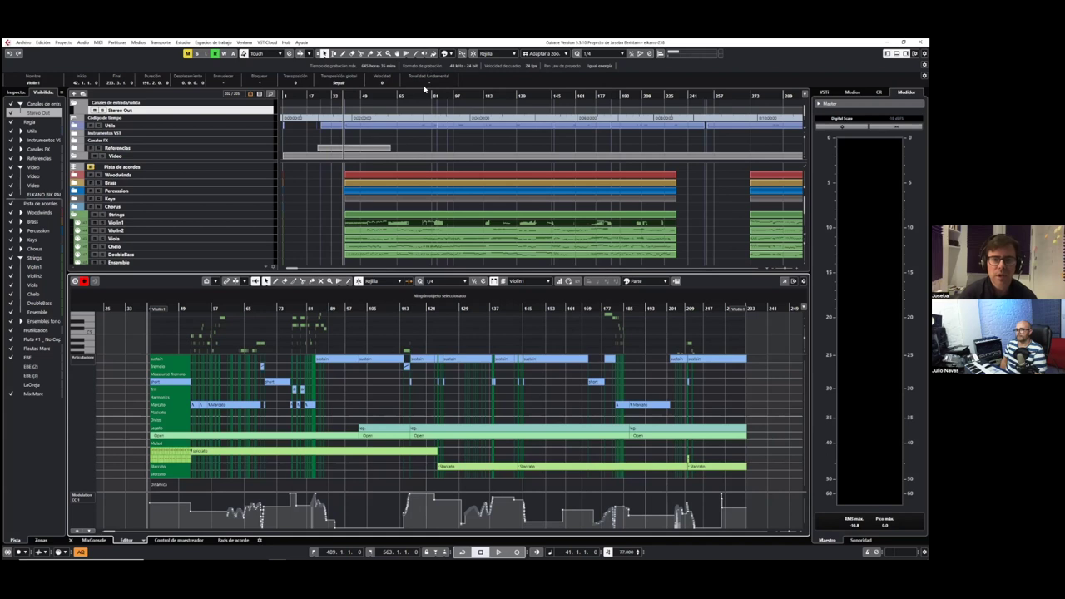
pyautogui.scroll(2, 314, 309)
pyautogui.scroll(-3, 314, 309)
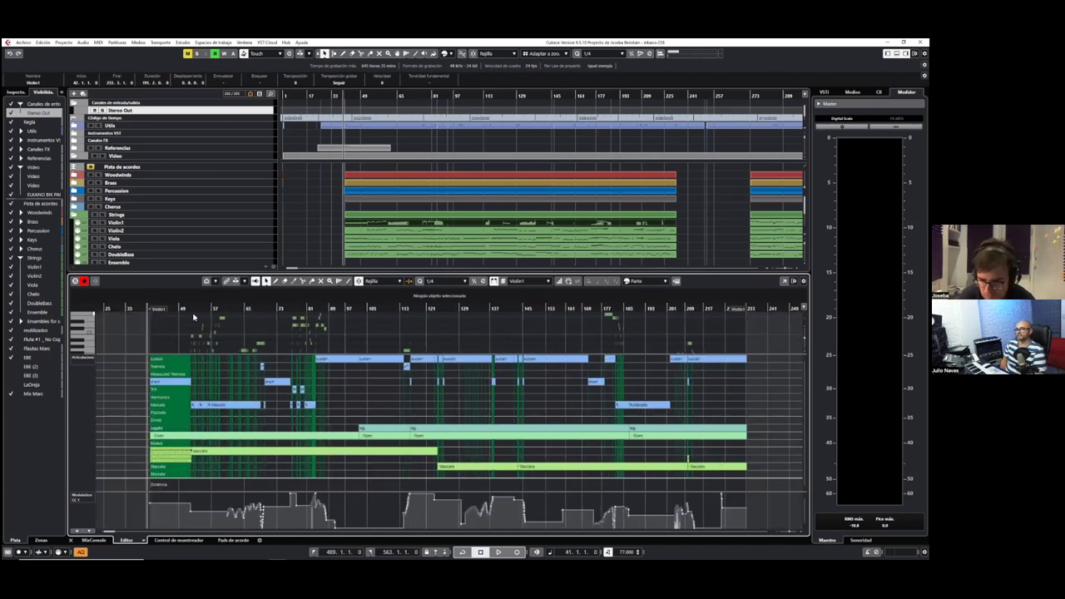
pyautogui.scroll(3, 335, 330)
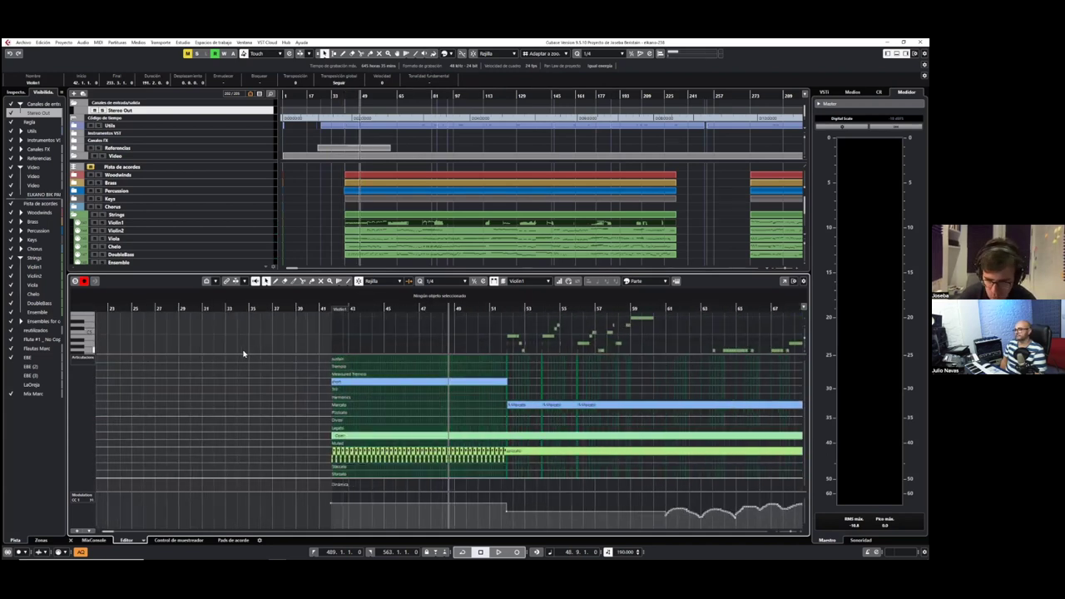
# Solo the Violin1 part in the note editor and play it briefly from just before bar 52, stopping after the first marcato phrase.
pyautogui.click(76, 282)
pyautogui.click(506, 309)
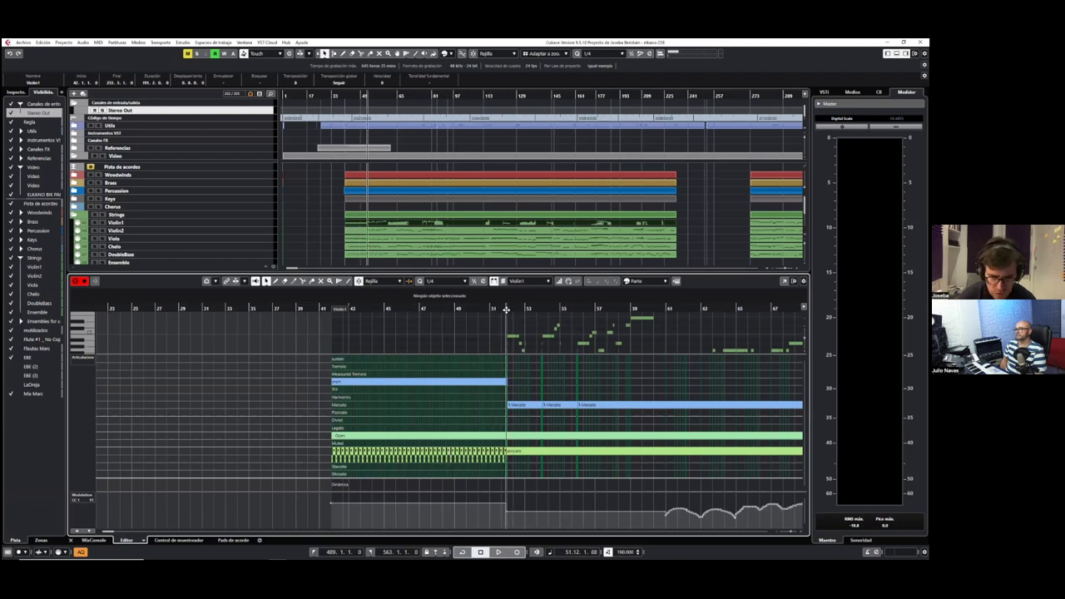
pyautogui.press('space')
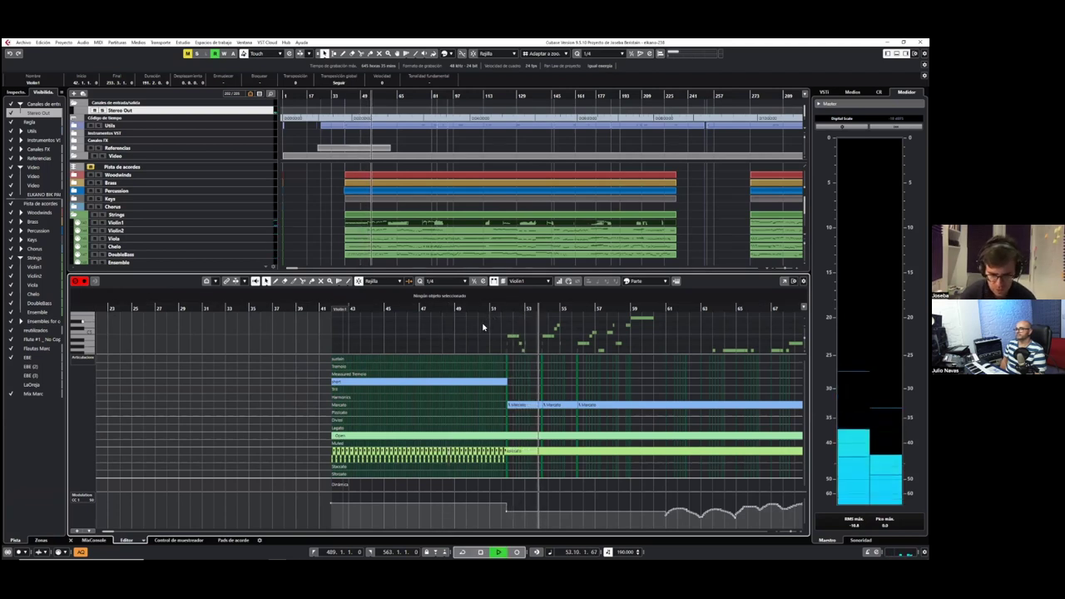
pyautogui.scroll(-2, 350, 385)
pyautogui.press('space')
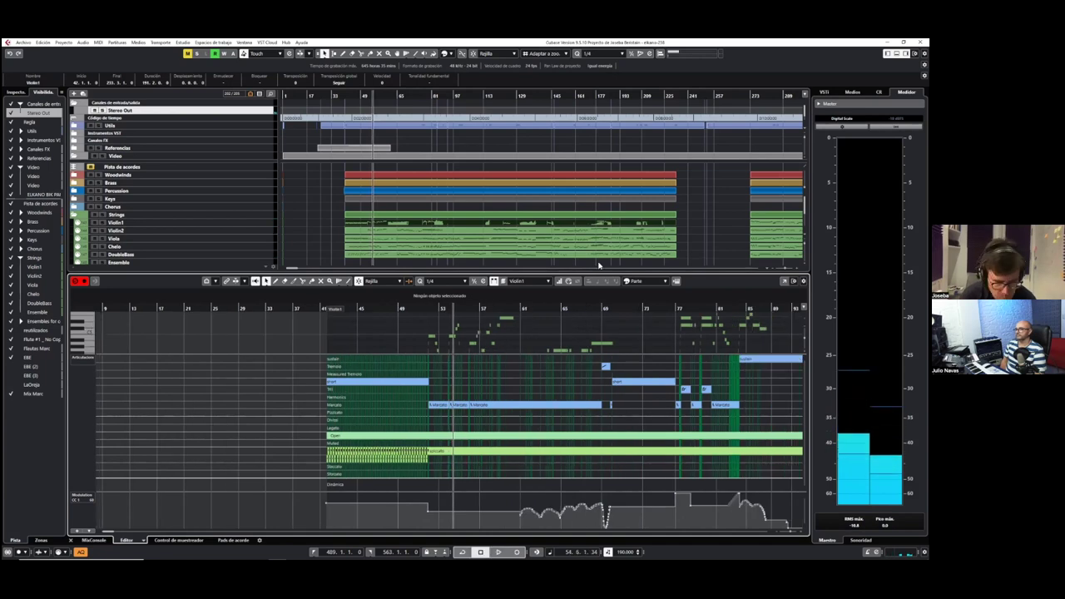
# Enlarge the note editor to show more pitches and place the playback position at the start of the Violin1 part, bar 42.
pyautogui.moveTo(502, 272); pyautogui.dragTo(501, 163)
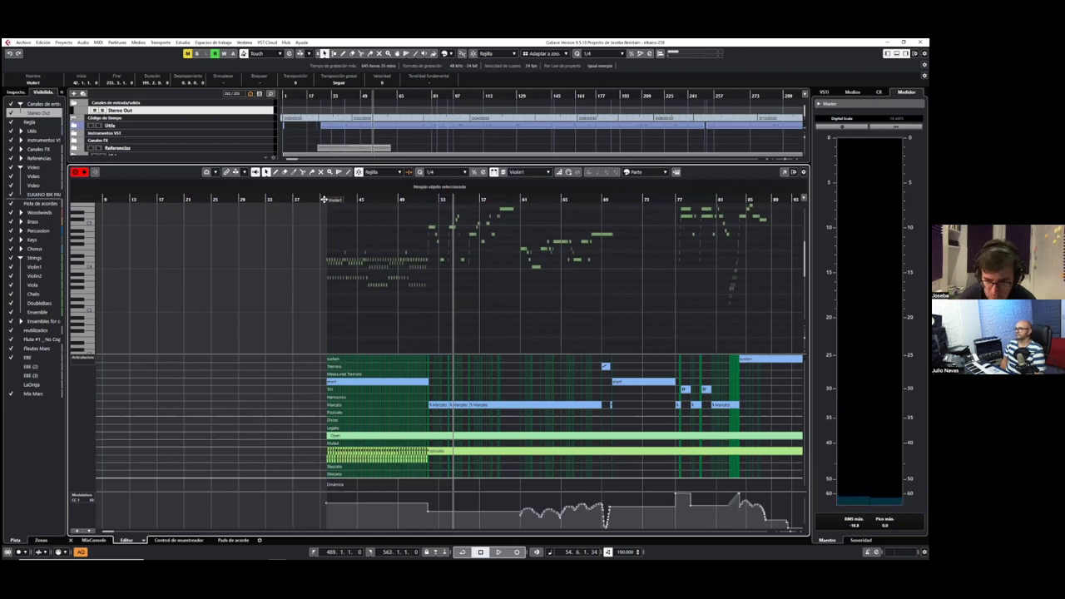
pyautogui.scroll(1, 329, 215)
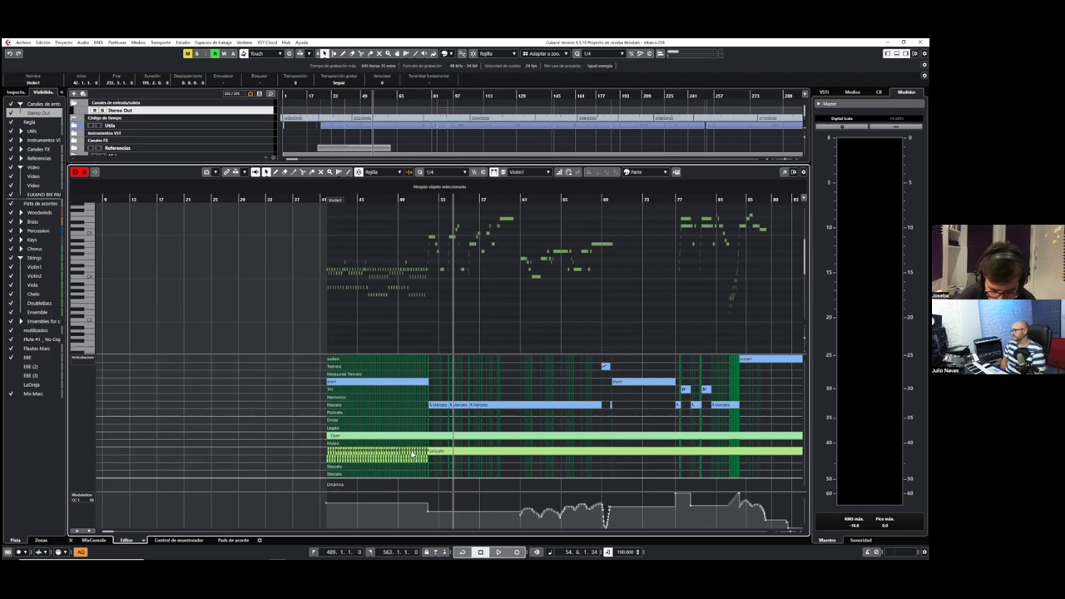
pyautogui.moveTo(325, 201); pyautogui.dragTo(482, 311)
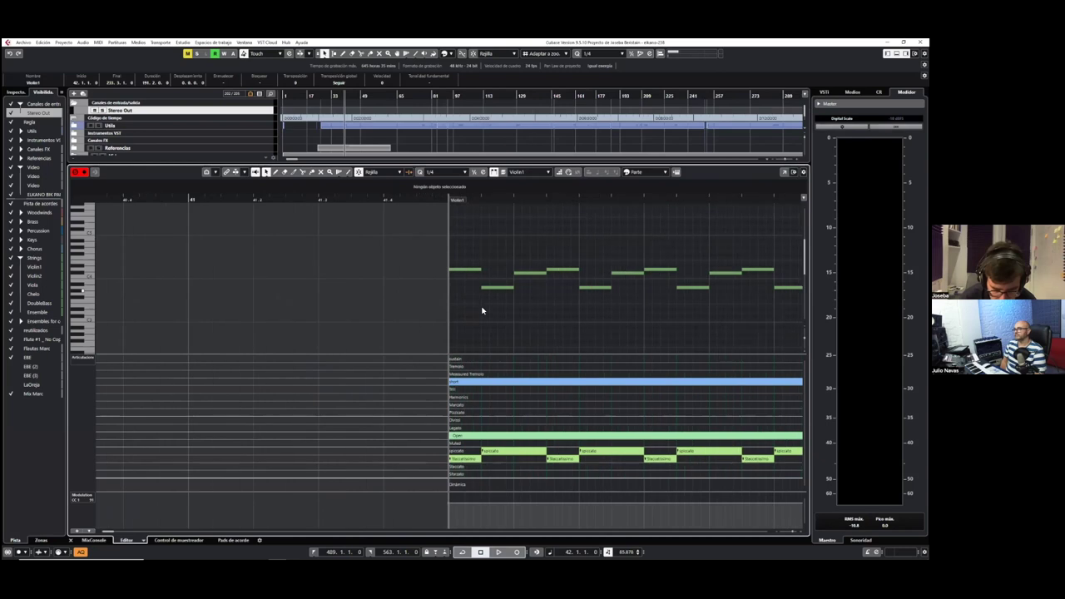
pyautogui.press('g')
pyautogui.press('g')
pyautogui.press('g')
pyautogui.press('g')
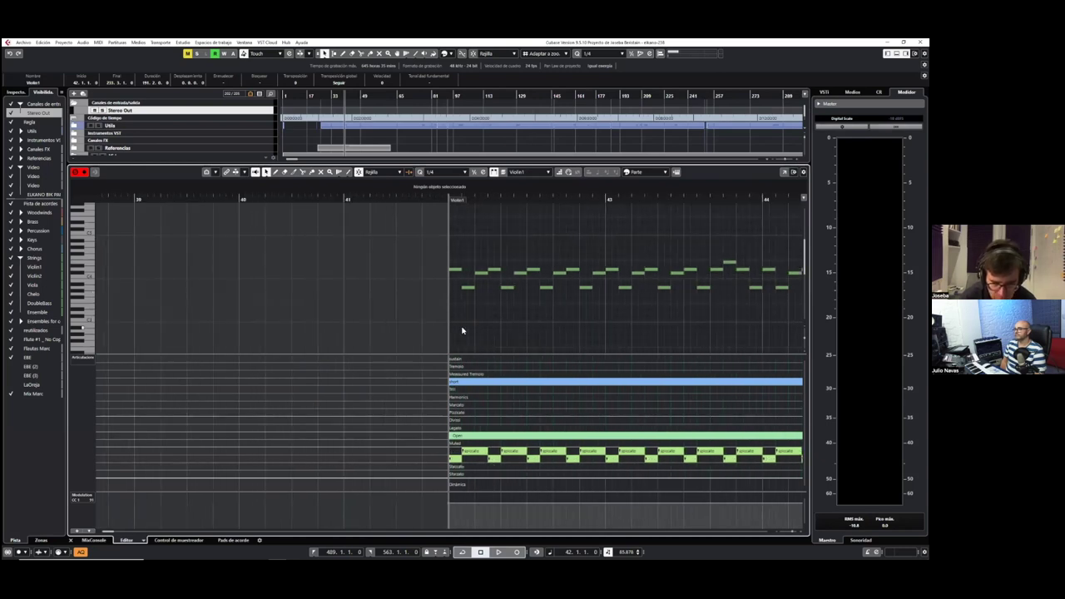
pyautogui.press('g')
# Play the soloed Violin1 part from bar 42 and follow how spiccato and staccatissimo alternate between the opening short notes.
pyautogui.press('space')
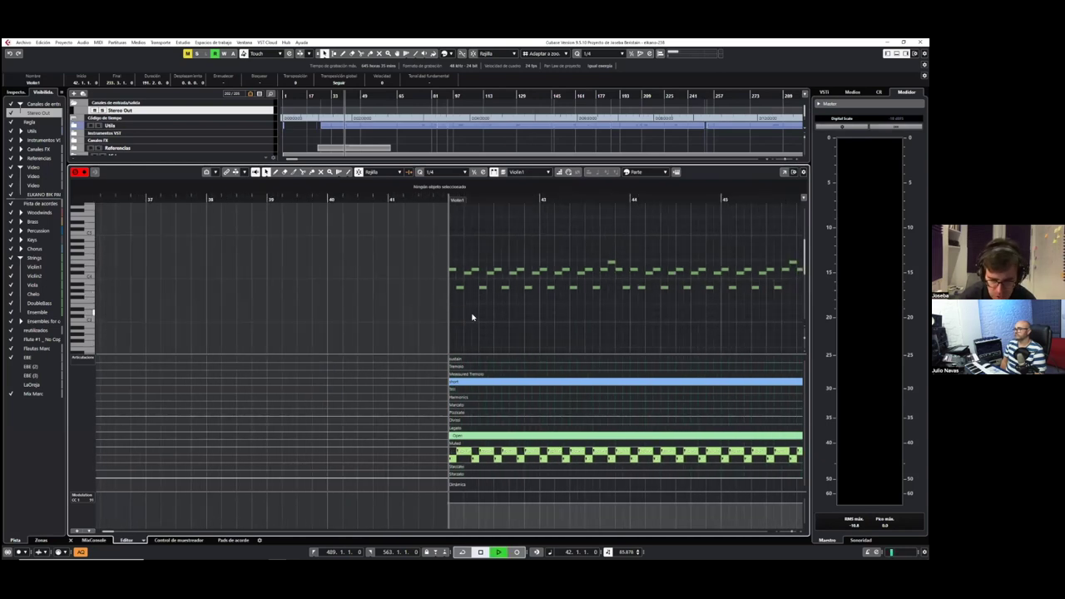
pyautogui.press('g')
pyautogui.press('h')
pyautogui.press('h')
pyautogui.press('h')
pyautogui.press('h')
pyautogui.press('h')
pyautogui.press('h')
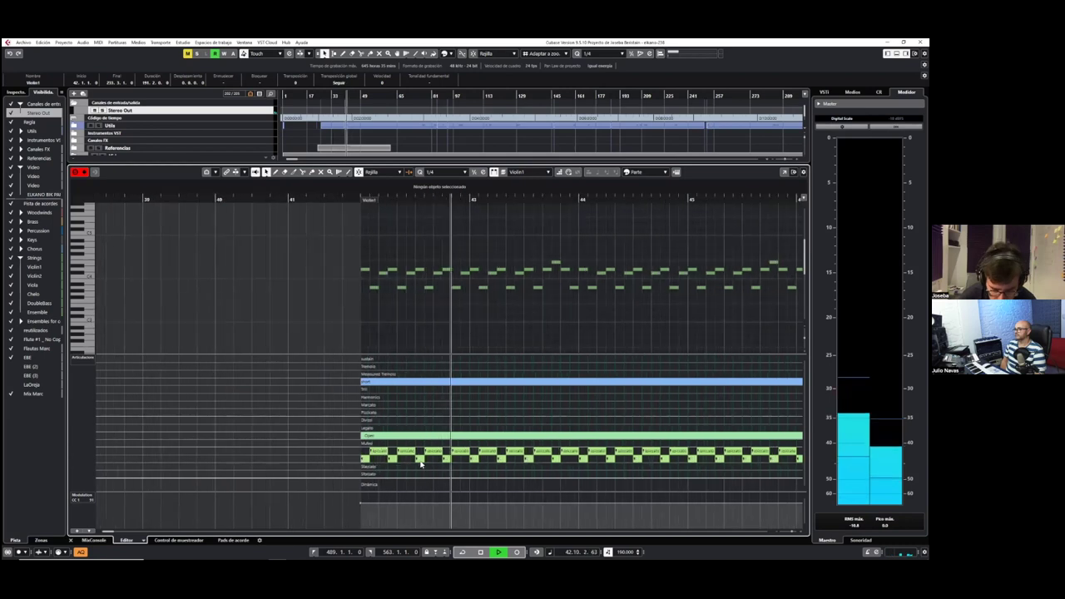
pyautogui.press('g')
pyautogui.press('g')
pyautogui.press('g')
pyautogui.press('g')
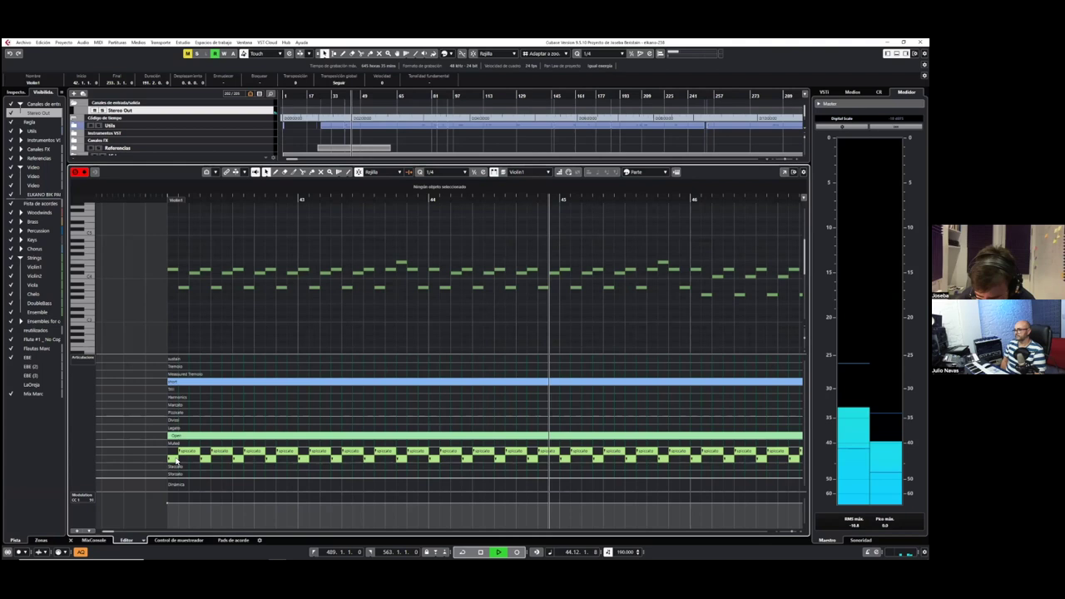
pyautogui.press('g')
pyautogui.press('g')
pyautogui.press('g')
pyautogui.press('g')
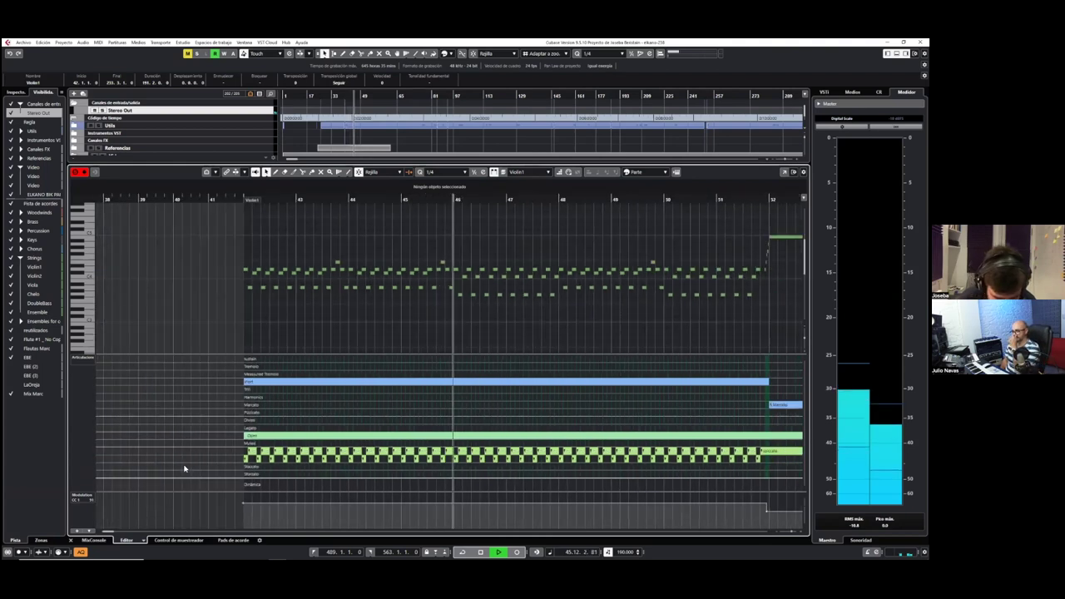
pyautogui.press('h')
pyautogui.press('h')
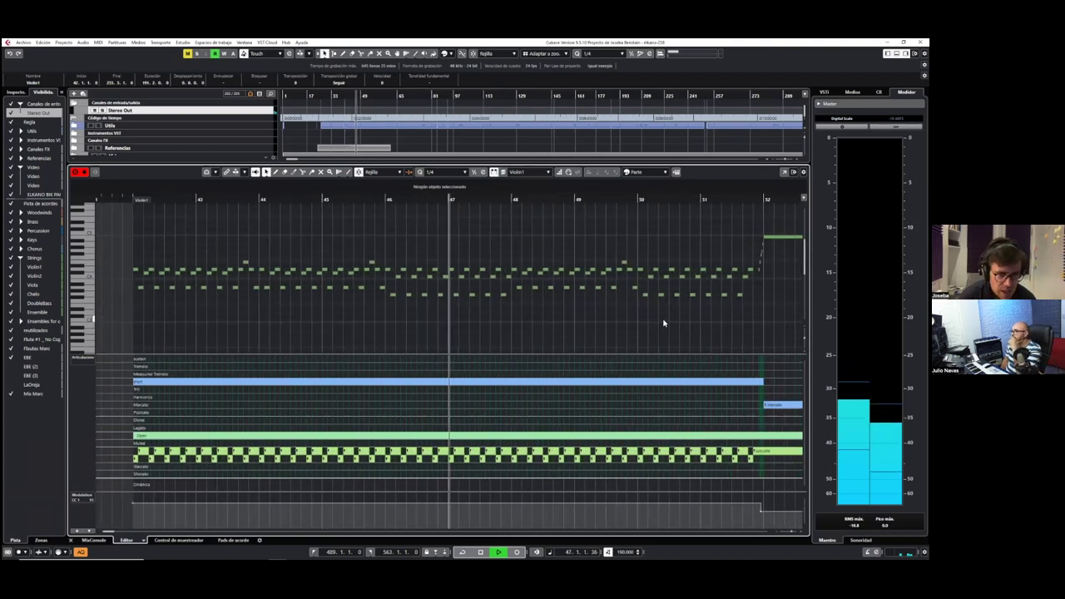
pyautogui.press('g')
pyautogui.press('g')
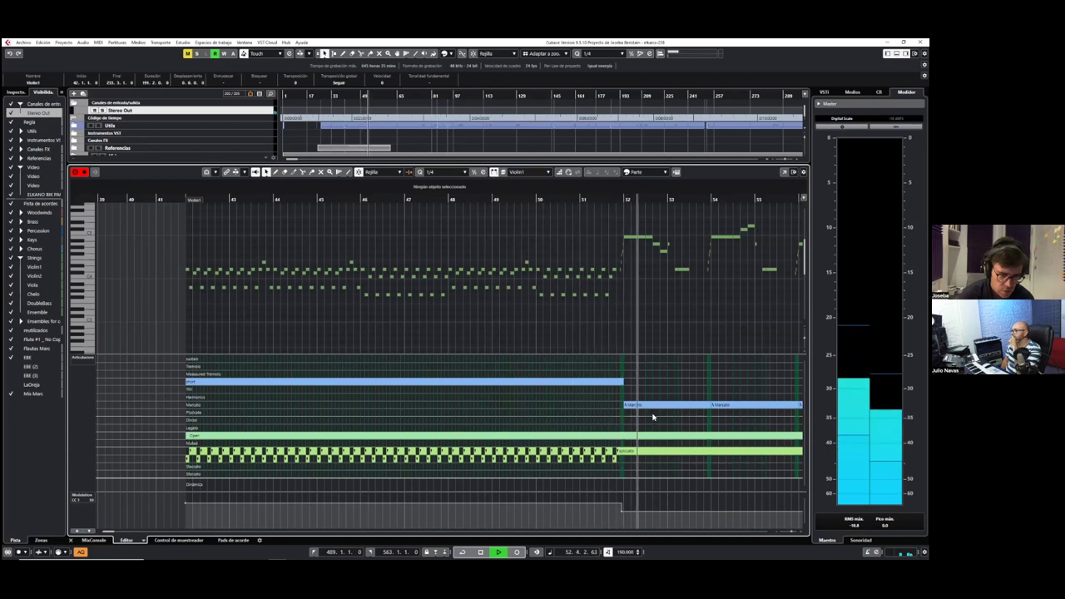
# Follow the playback through the marcato phrases and the tremolo at bar 69 with its modulation curve, and stop around bar 70.
pyautogui.press('g')
pyautogui.press('g')
pyautogui.press('g')
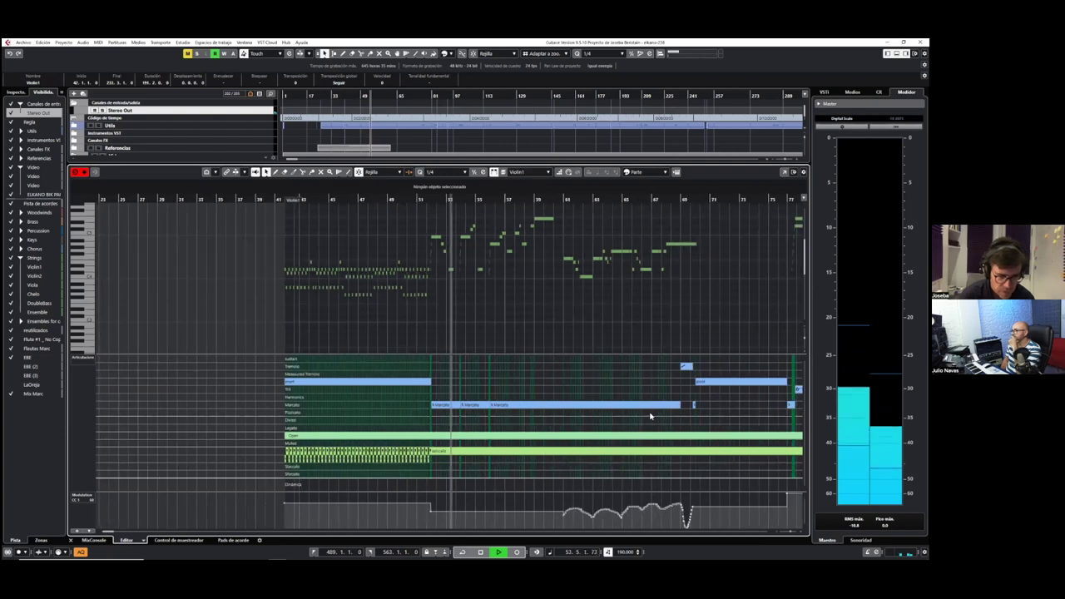
pyautogui.press('h')
pyautogui.press('h')
pyautogui.press('h')
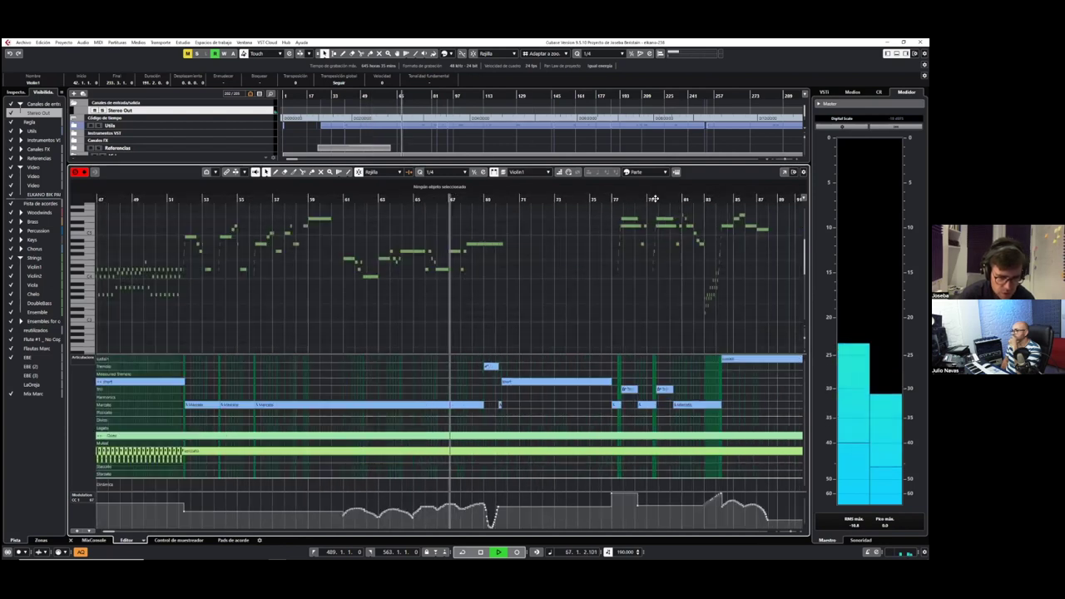
pyautogui.press('h')
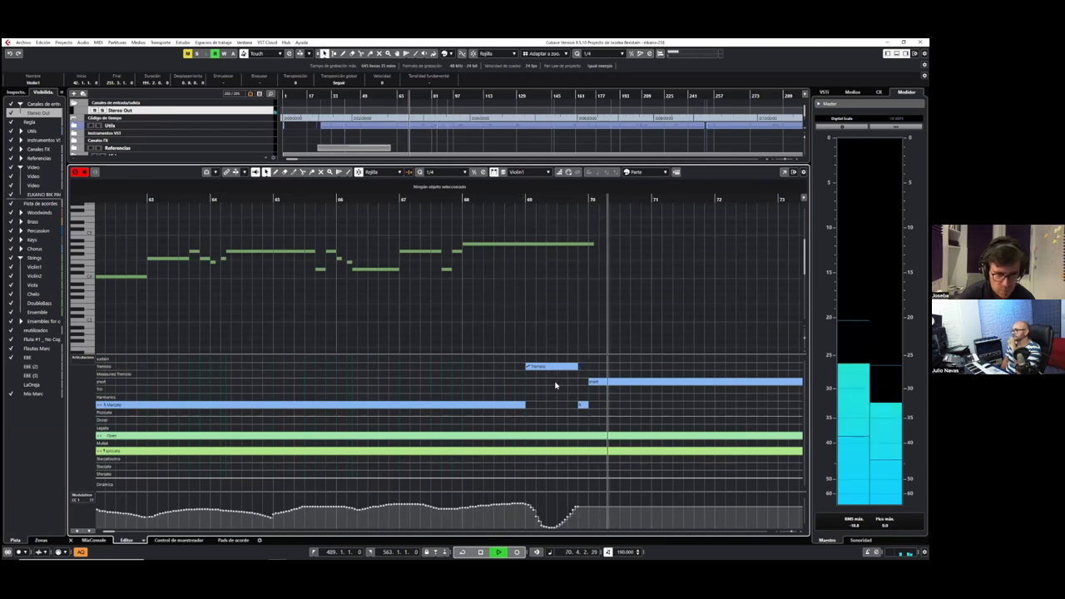
pyautogui.press('g')
pyautogui.press('g')
pyautogui.press('g')
pyautogui.press('g')
pyautogui.press('g')
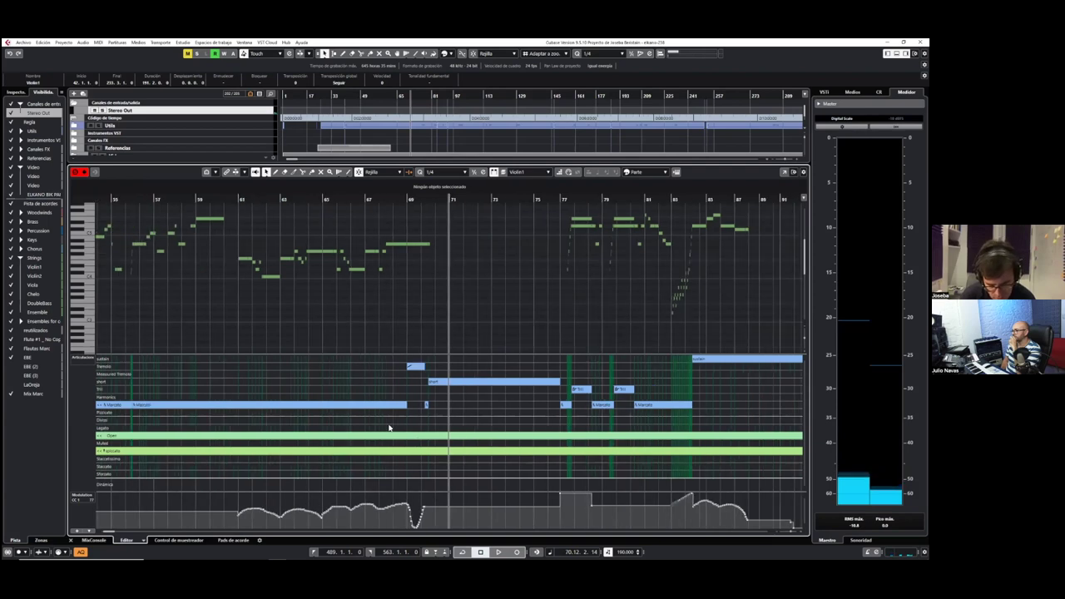
pyautogui.press('space')
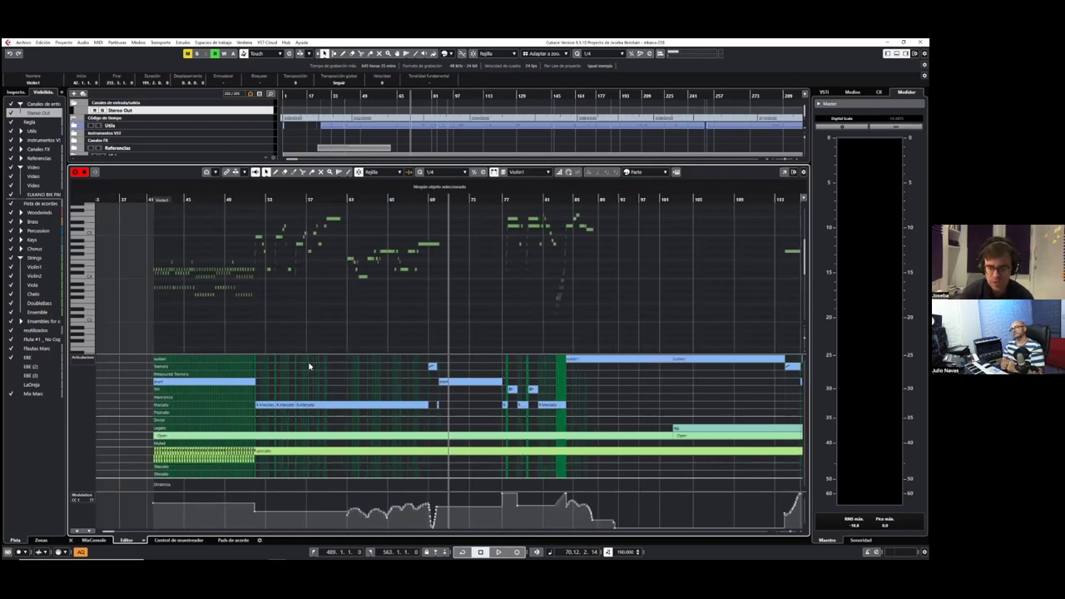
# Show the whole Violin1 part with all its articulations, turn off the editor solo, and close the note editor.
pyautogui.press('g')
pyautogui.press('g')
pyautogui.press('g')
pyautogui.press('g')
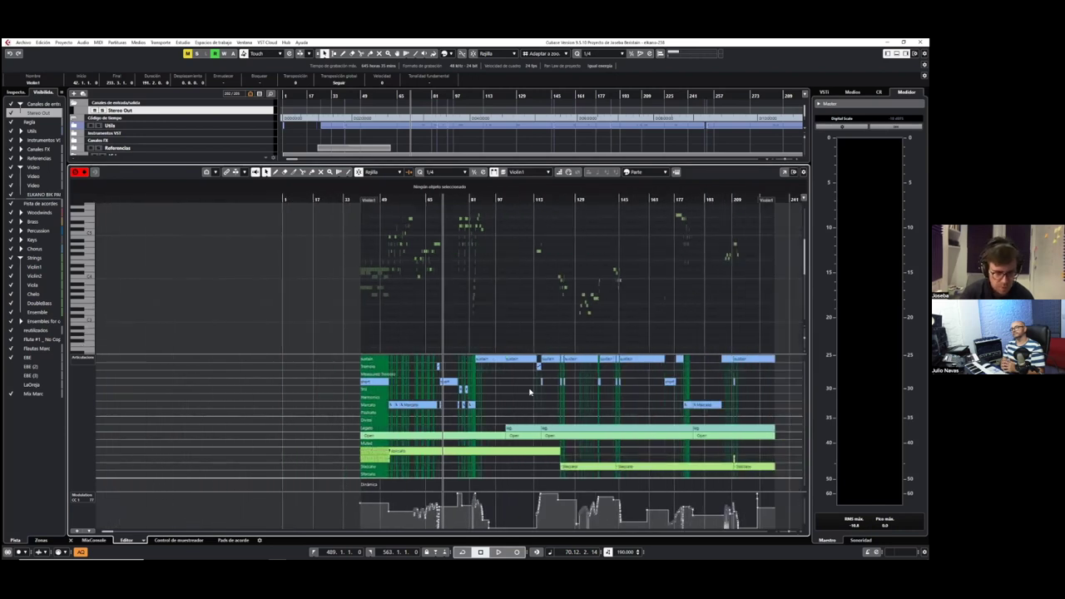
pyautogui.press('g')
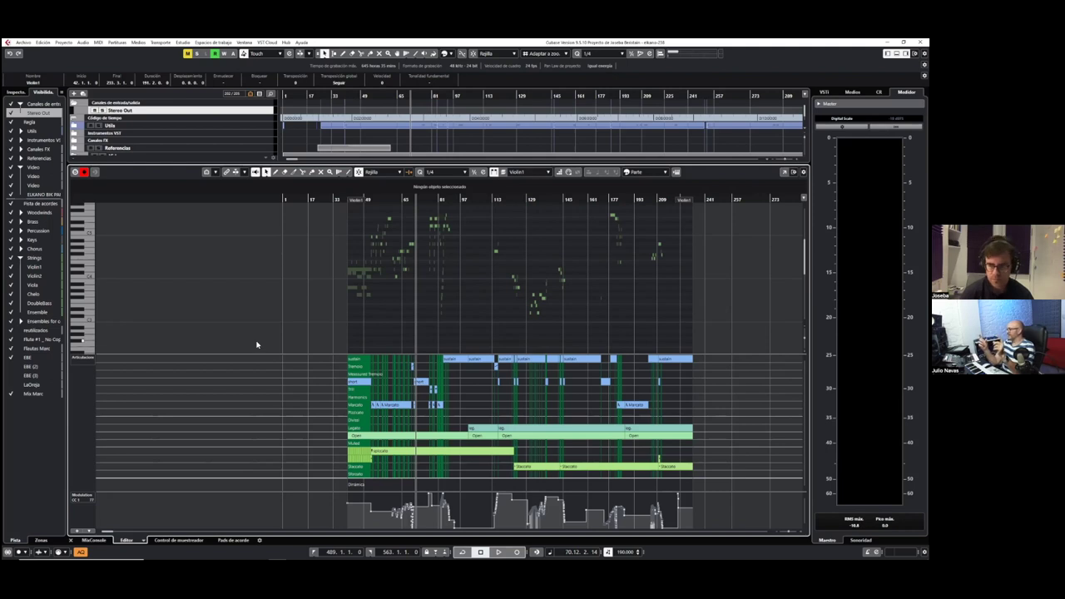
pyautogui.hotkey('ctrl', 'alt', 'e')
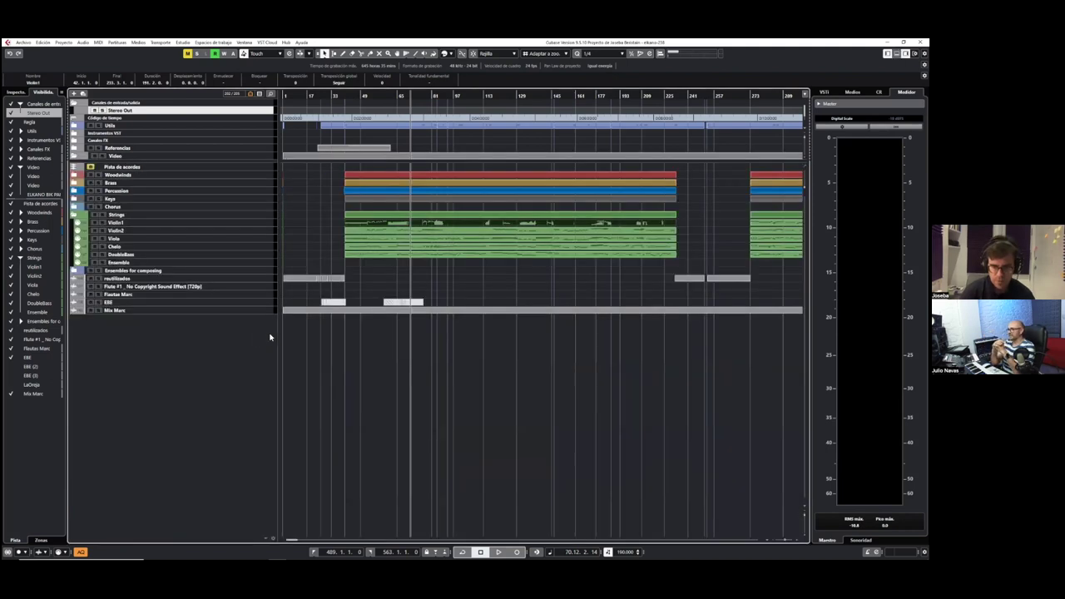
# Play the full orchestra in the project timeline from just before bar 42, where the orchestral parts begin.
pyautogui.click(346, 95)
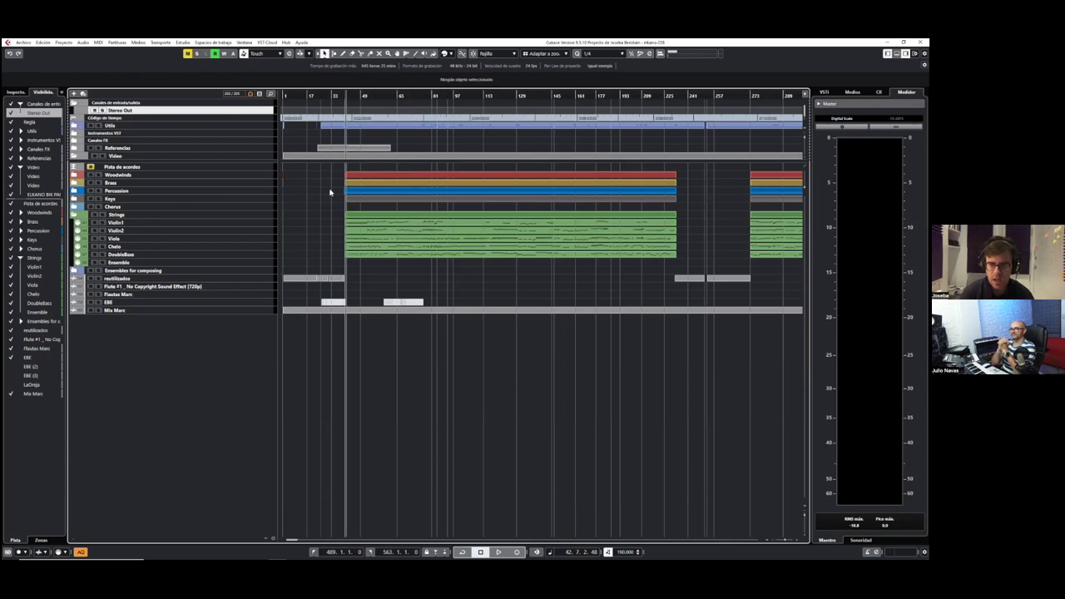
pyautogui.press('h')
pyautogui.press('h')
pyautogui.press('h')
pyautogui.press('h')
pyautogui.press('h')
pyautogui.press('h')
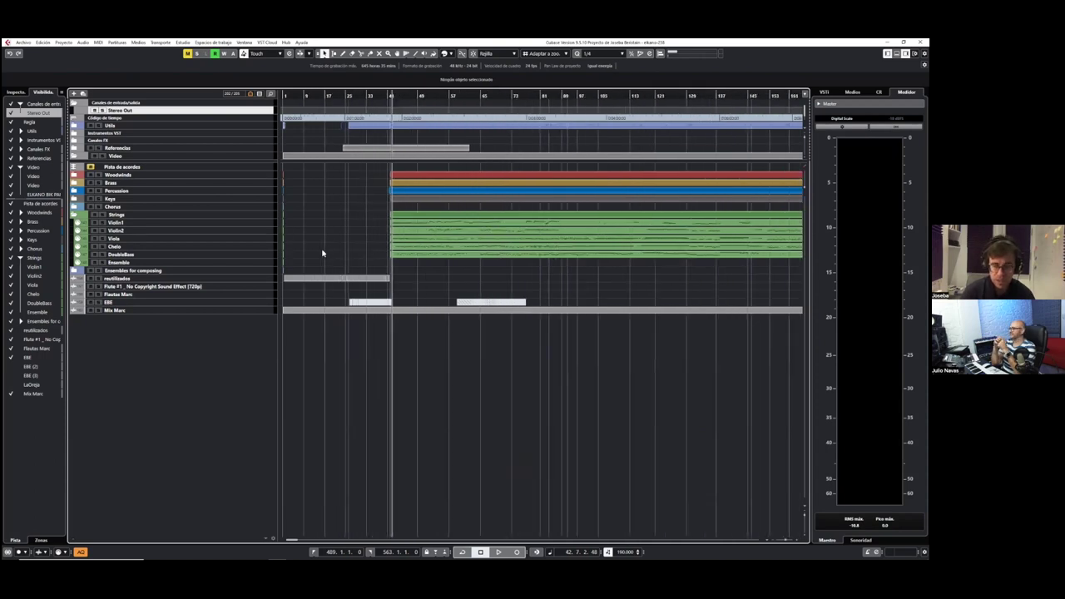
pyautogui.click(535, 106)
pyautogui.press('space')
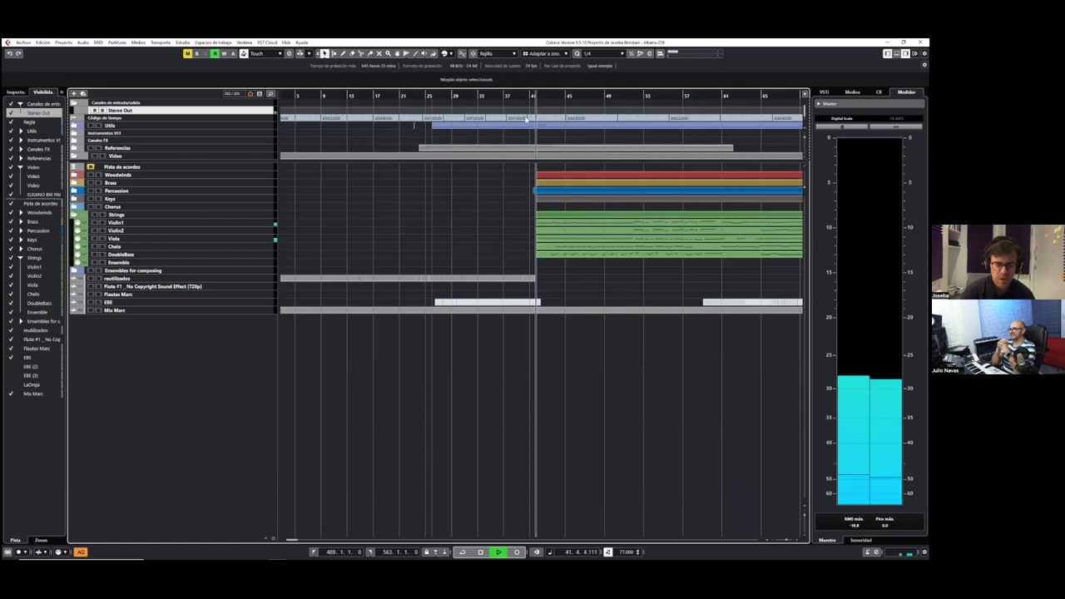
pyautogui.press('g')
pyautogui.press('g')
pyautogui.press('g')
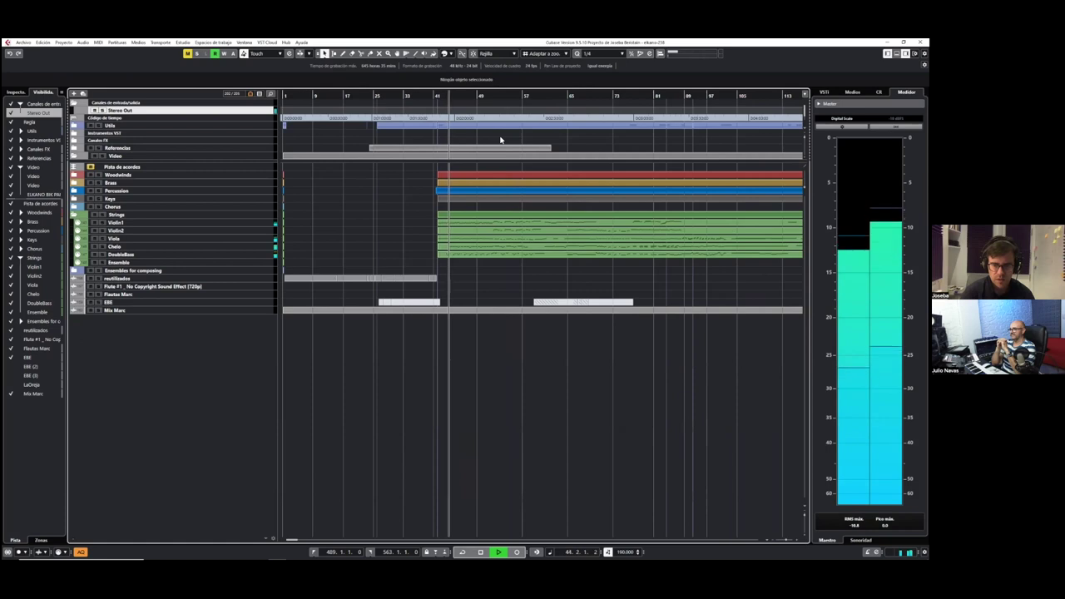
pyautogui.press('g')
pyautogui.press('g')
pyautogui.press('h')
pyautogui.press('h')
pyautogui.press('h')
pyautogui.press('h')
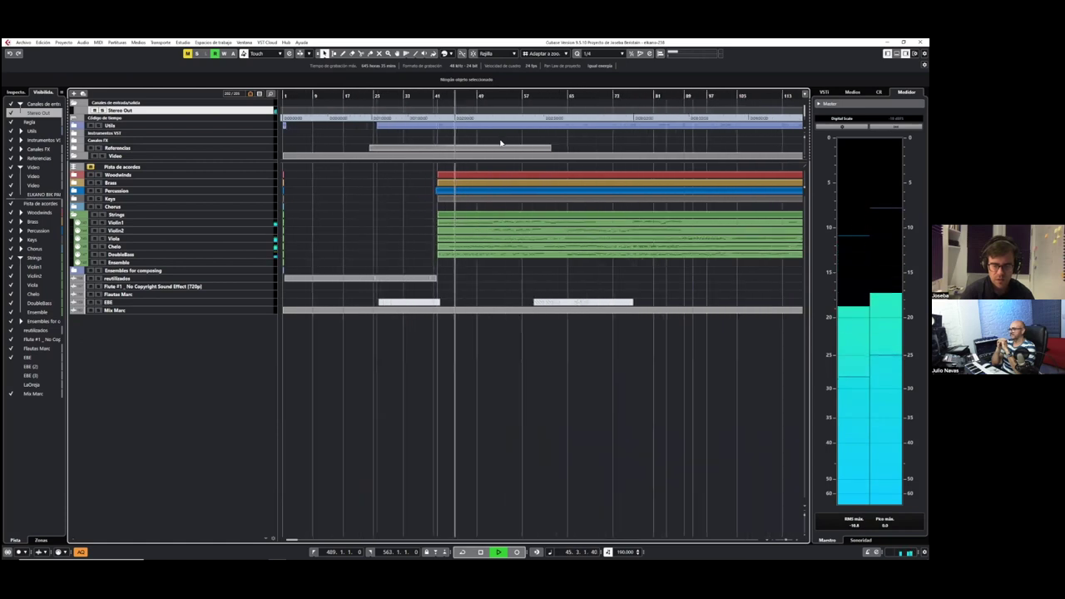
pyautogui.press('g')
pyautogui.press('g')
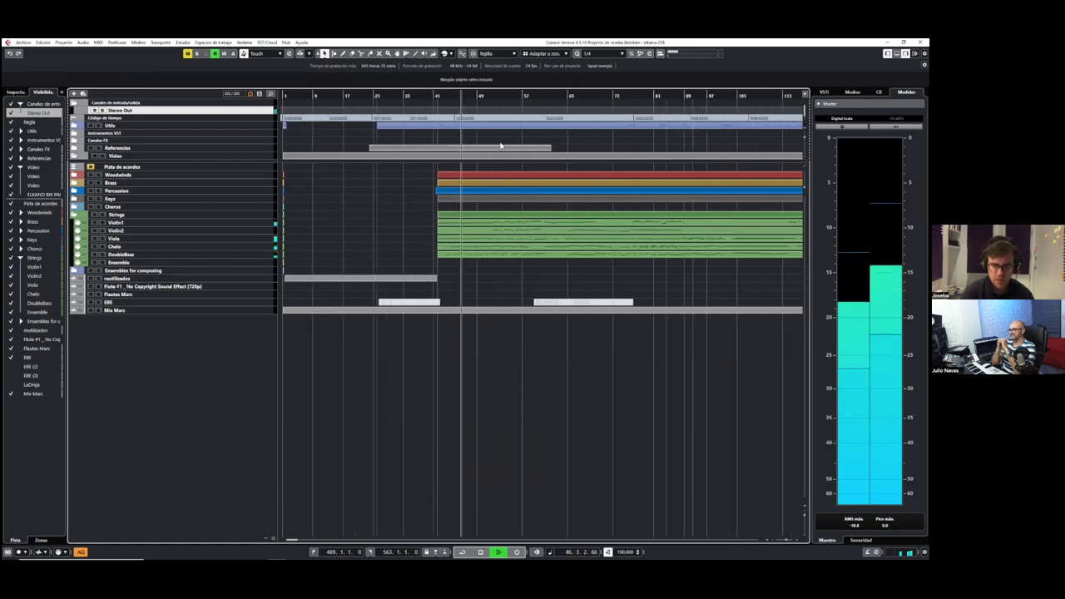
pyautogui.press('g')
pyautogui.press('g')
pyautogui.press('h')
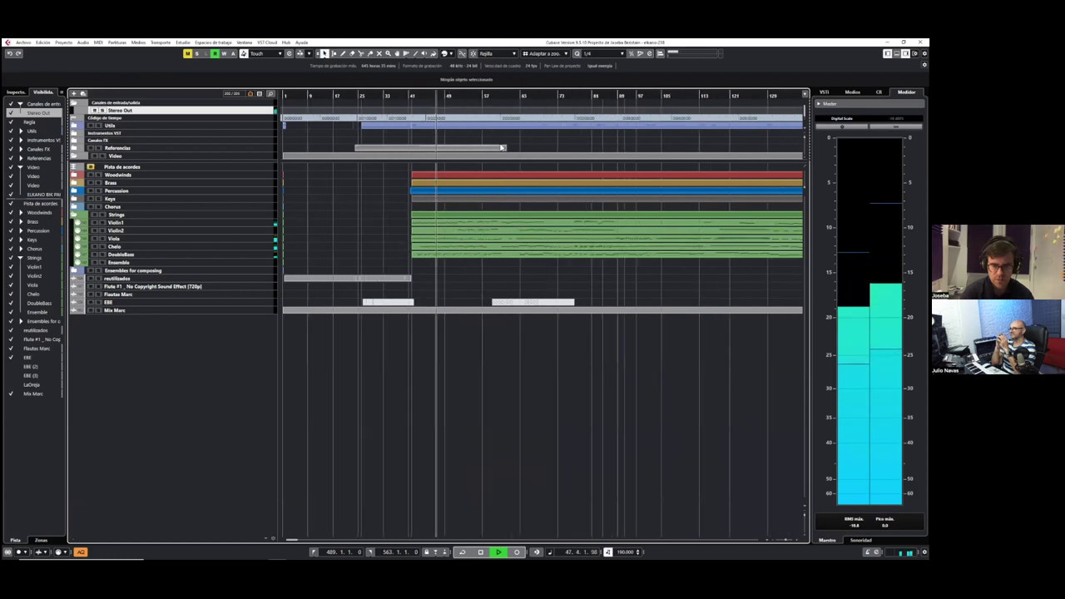
pyautogui.press('h')
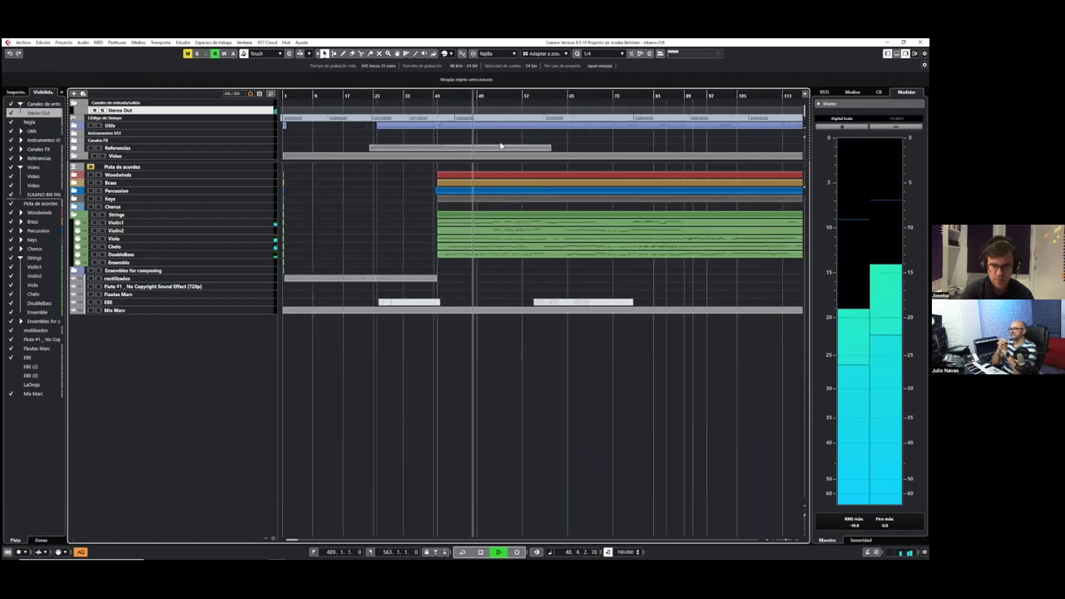
pyautogui.press('g')
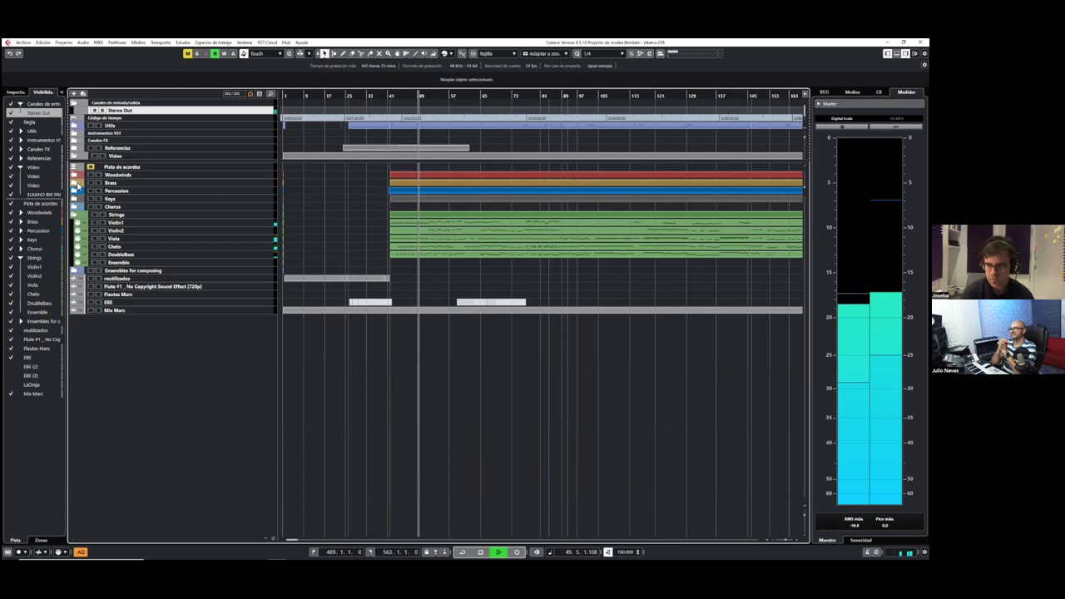
# Expand the Brass and Percussion folders to show their individual instrument tracks during playback.
pyautogui.click(74, 182)
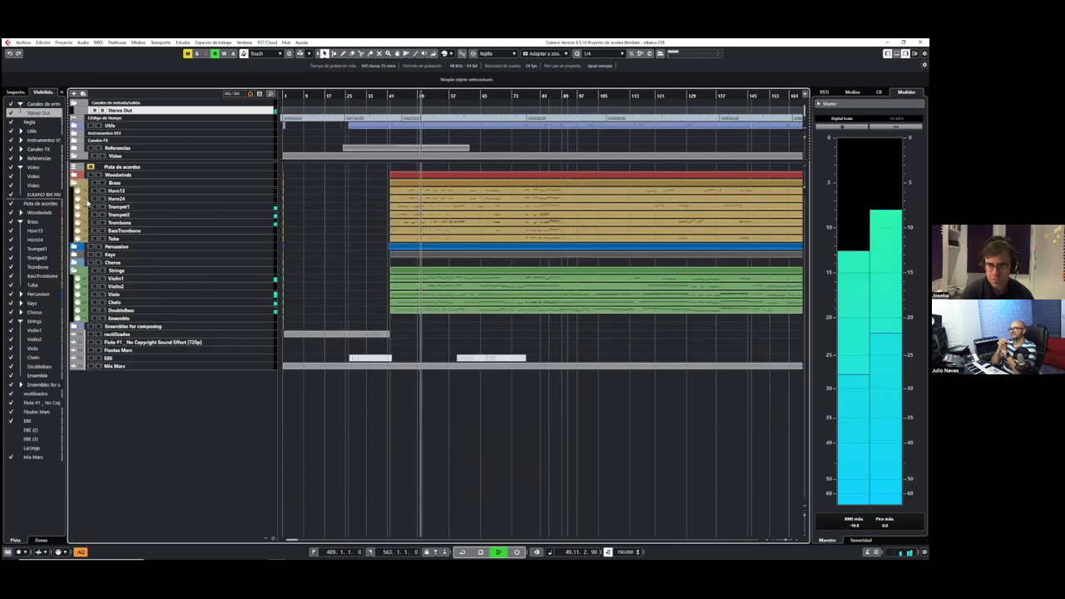
pyautogui.click(74, 247)
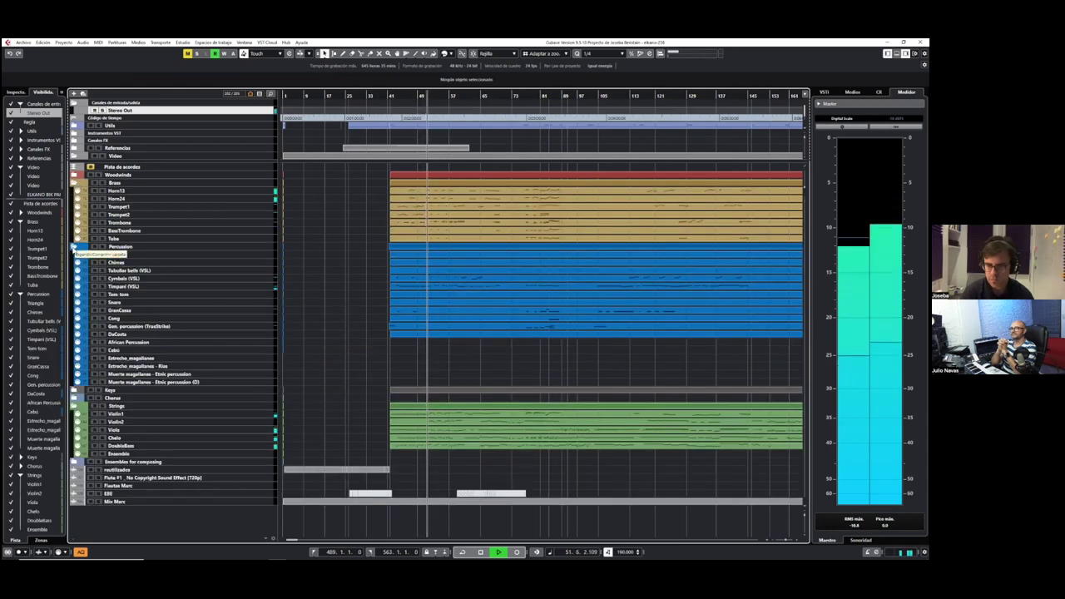
# Collapse the Percussion folder and briefly look inside the Chorus and Ensembles for composing folders during playback.
pyautogui.click(75, 247)
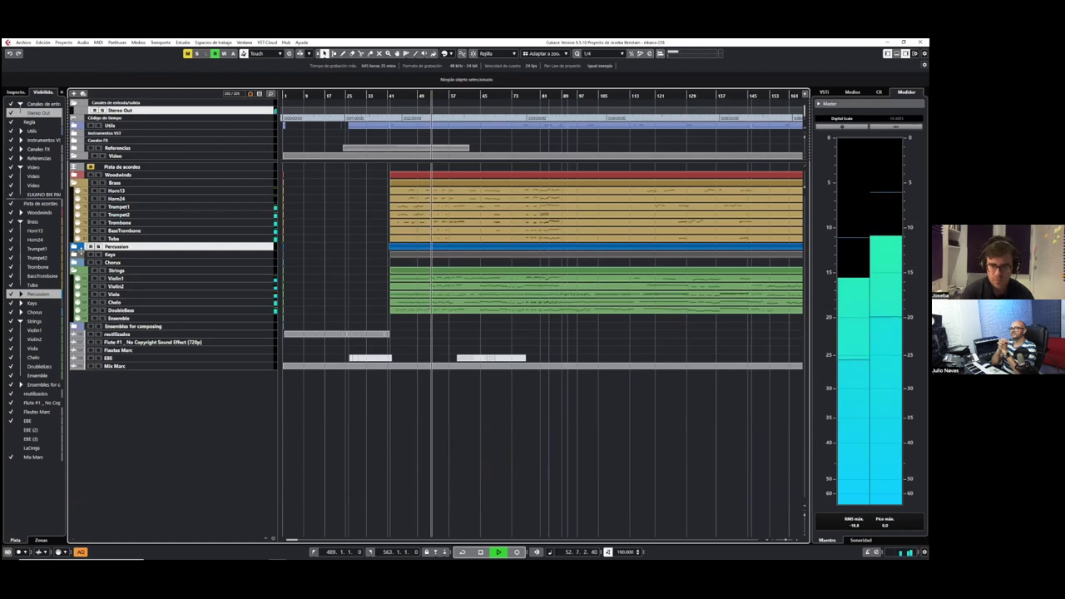
pyautogui.click(74, 262)
pyautogui.click(75, 262)
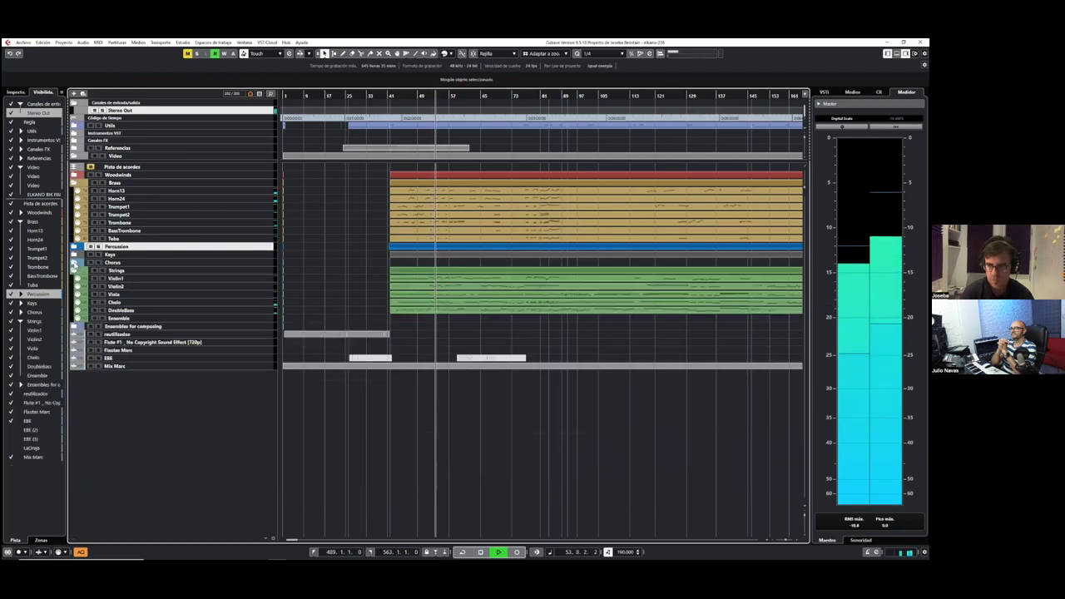
pyautogui.click(75, 327)
pyautogui.click(75, 327)
# Expand the Woodwinds folder to show its individual instrument tracks, and stop the playback at bar 61.
pyautogui.scroll(3, 361, 225)
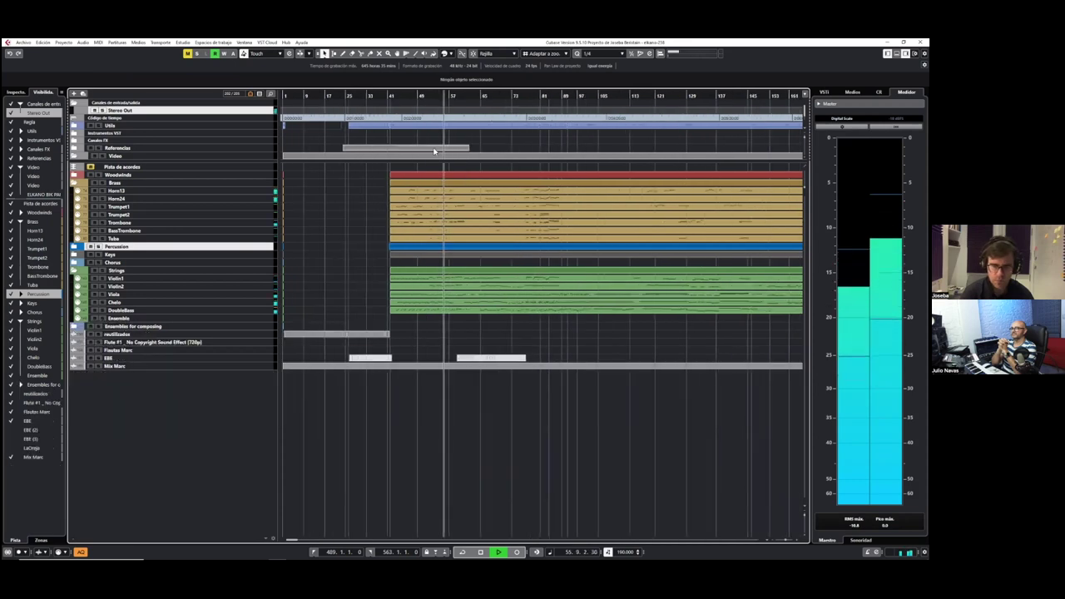
pyautogui.scroll(2, 441, 139)
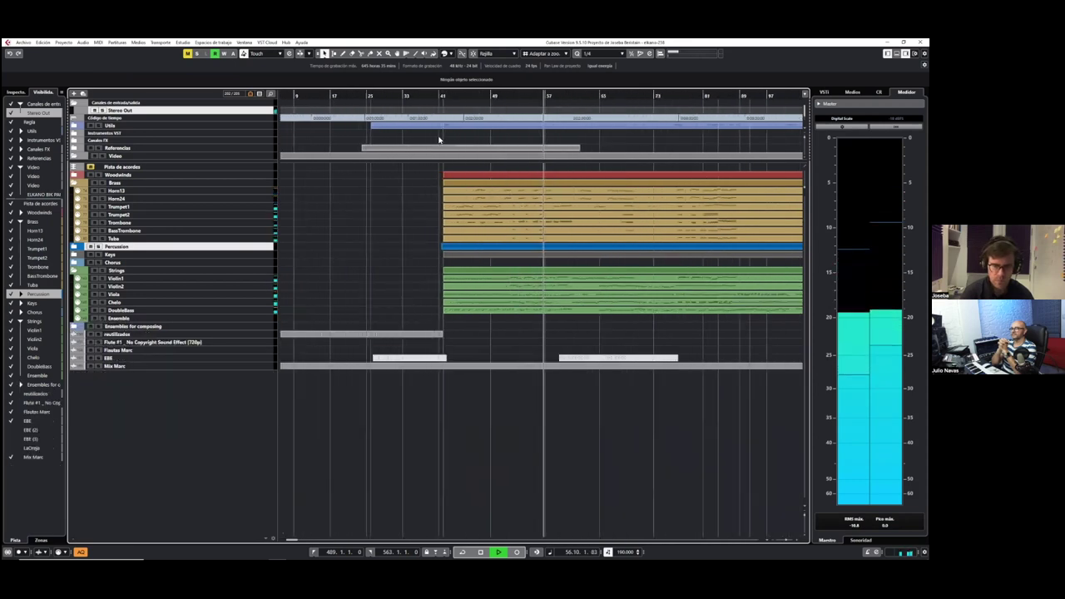
pyautogui.scroll(-1, 439, 142)
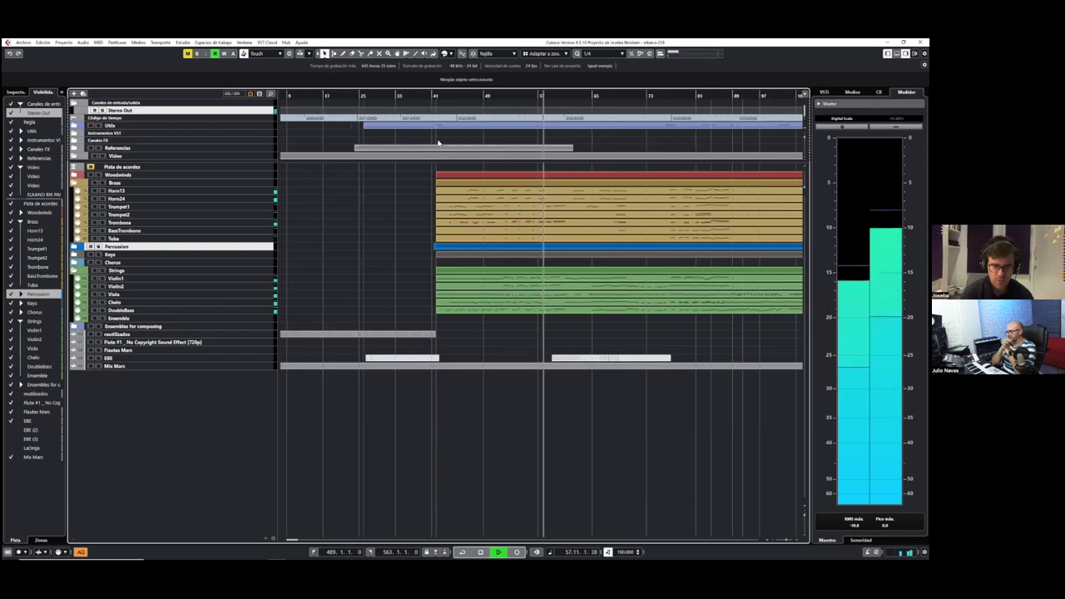
pyautogui.scroll(-1, 437, 143)
pyautogui.scroll(2, 437, 143)
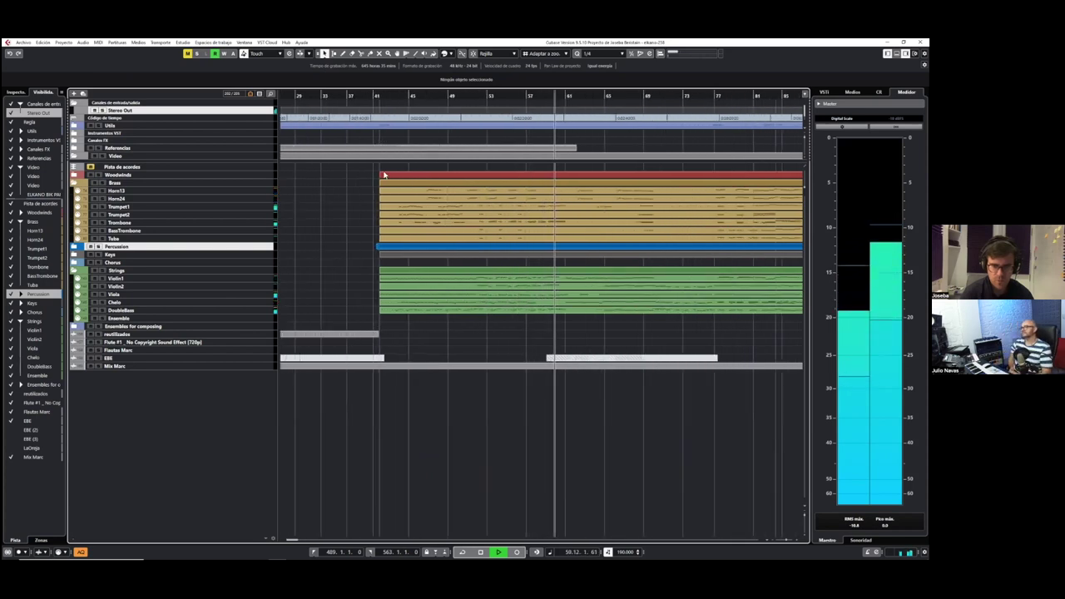
pyautogui.click(75, 175)
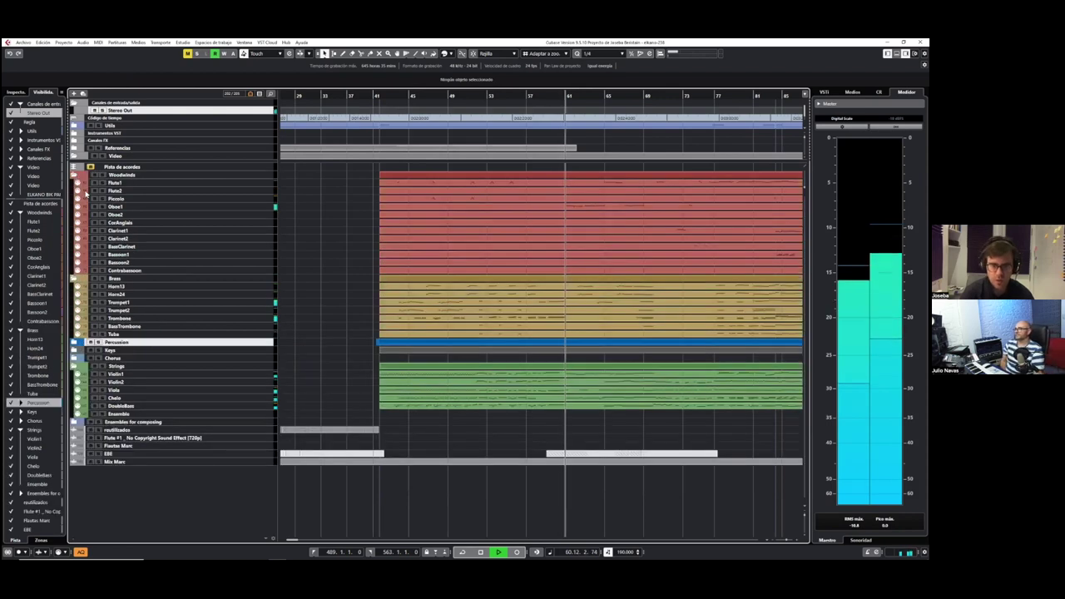
pyautogui.press('space')
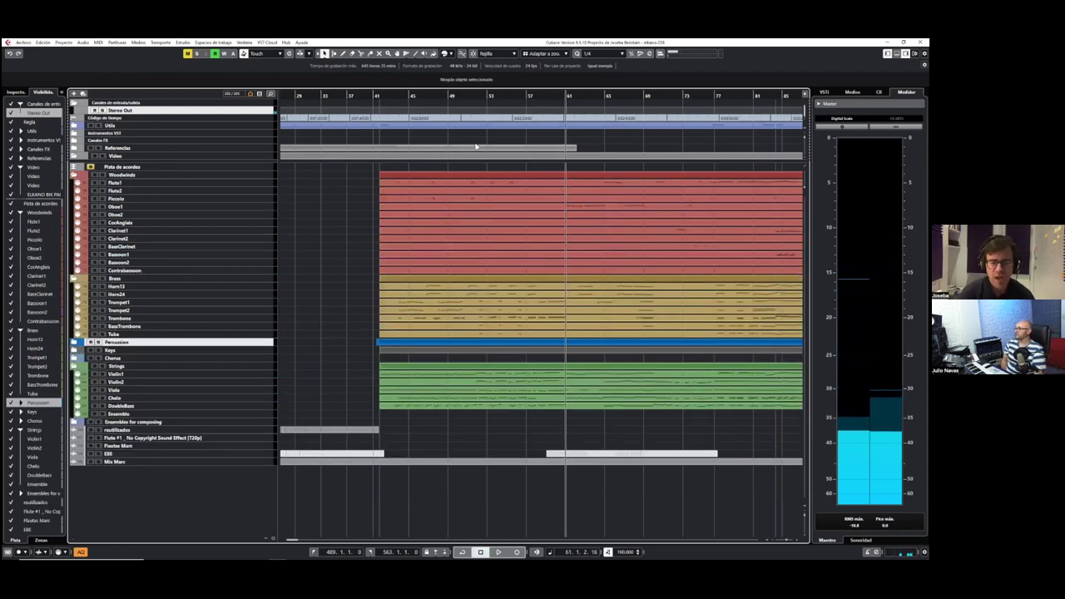
# Select all the woodwind, brass and string parts that start at bar 41 to highlight their notes.
pyautogui.hscroll(2, 379, 234)
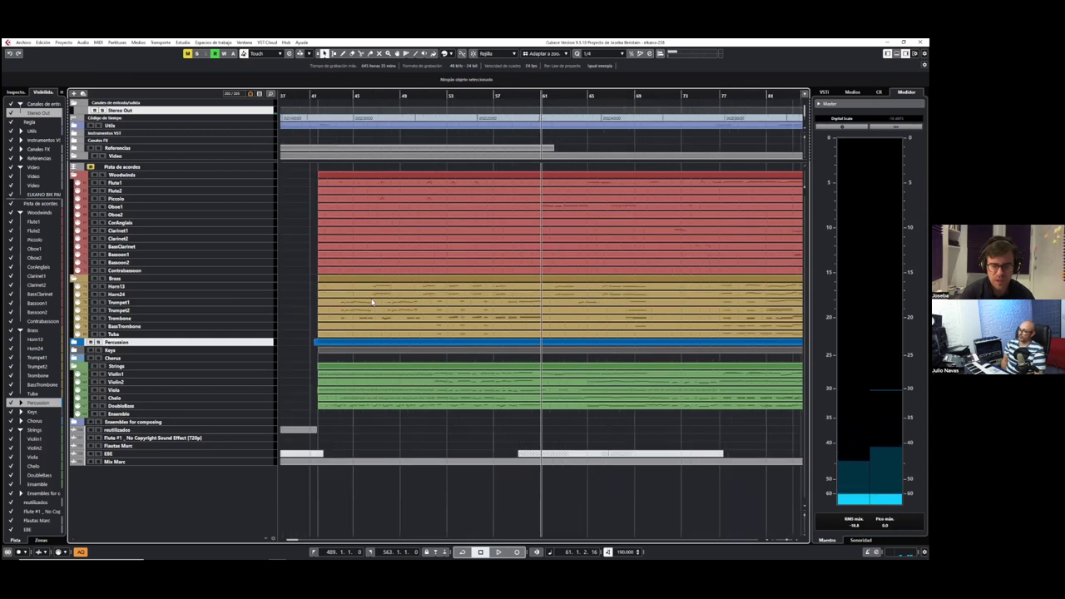
pyautogui.press('g')
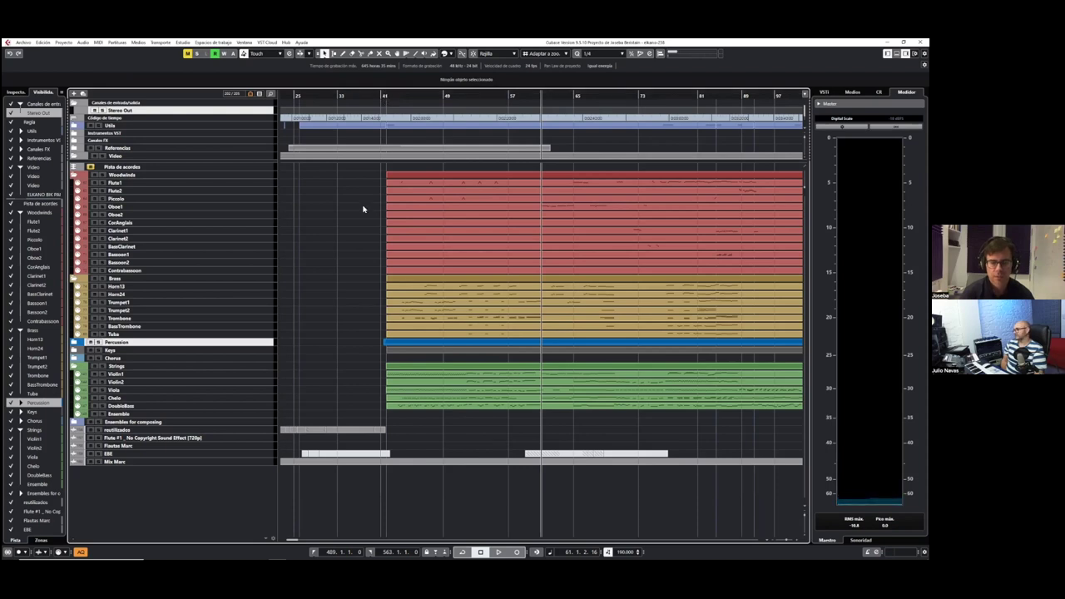
pyautogui.press('h')
pyautogui.press('g')
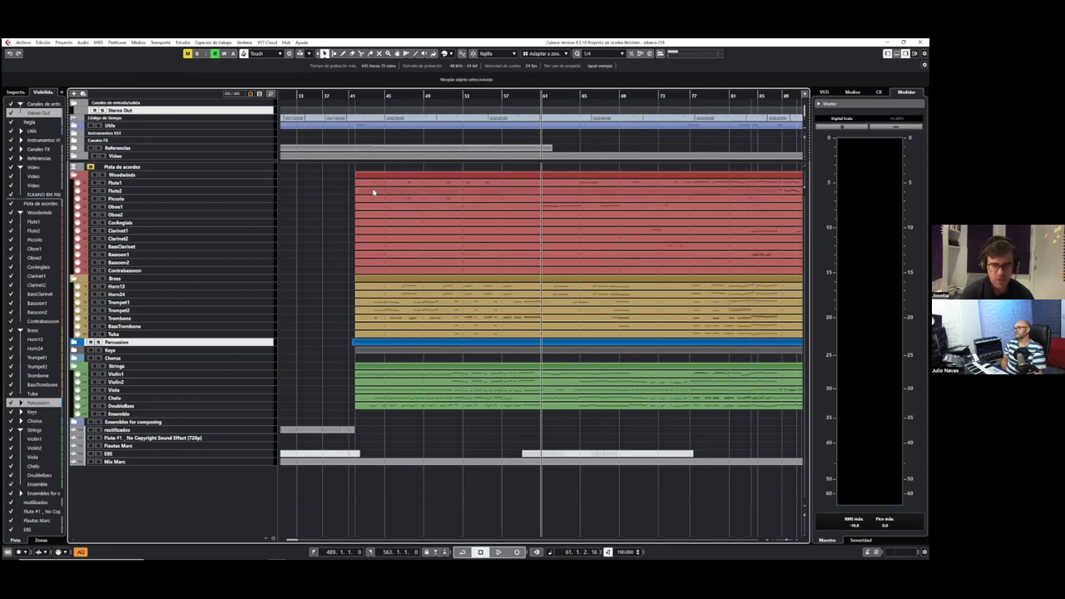
pyautogui.moveTo(343, 182); pyautogui.dragTo(535, 416)
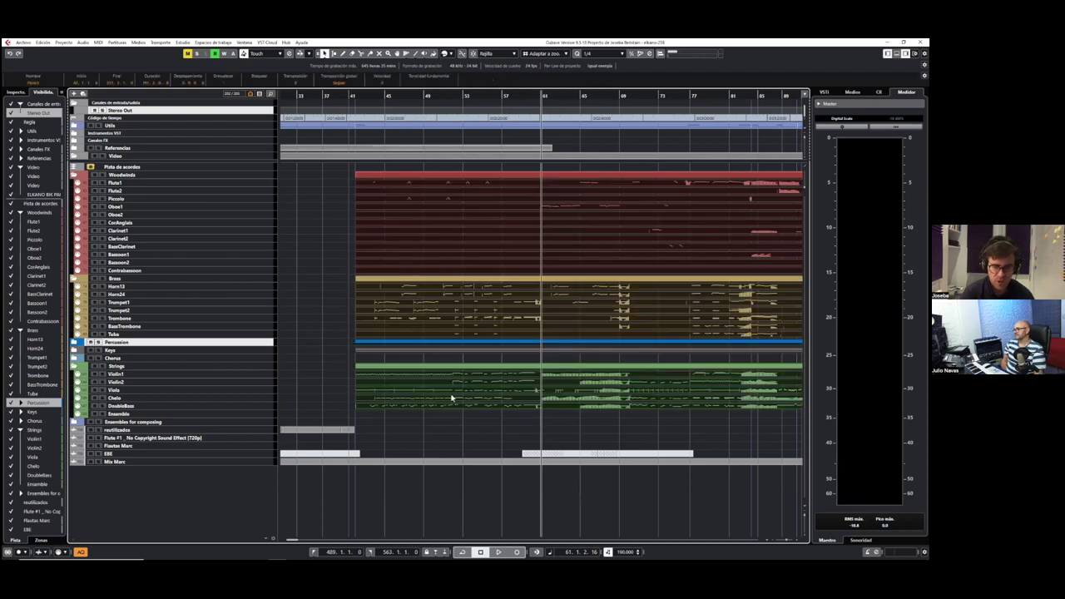
pyautogui.press('g')
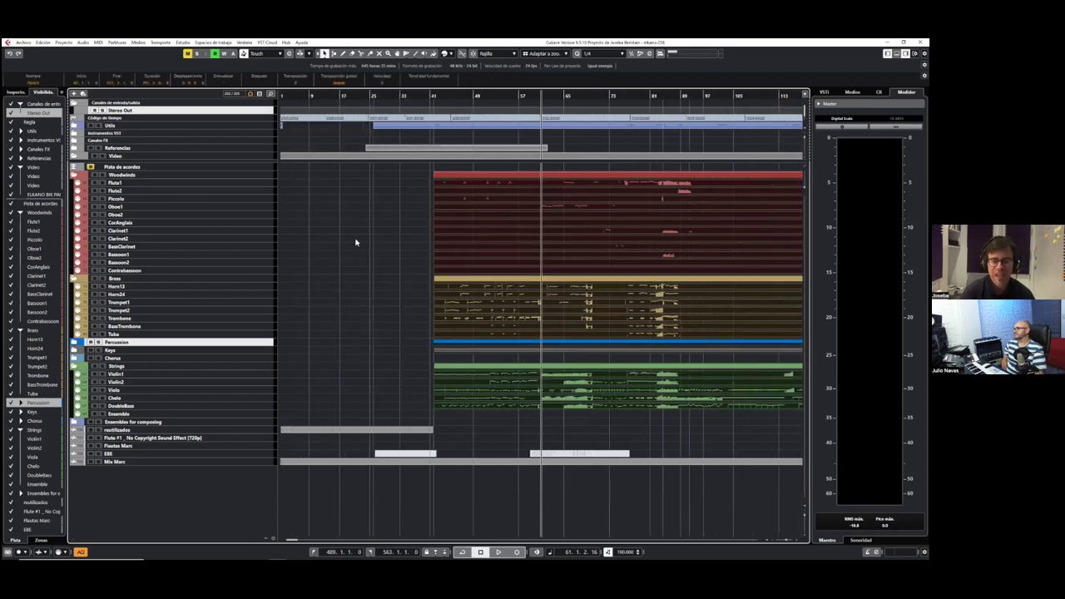
# Clear the part selection and select the Violin1, Violin2, Viola and Flute1 tracks in turn.
pyautogui.click(267, 375)
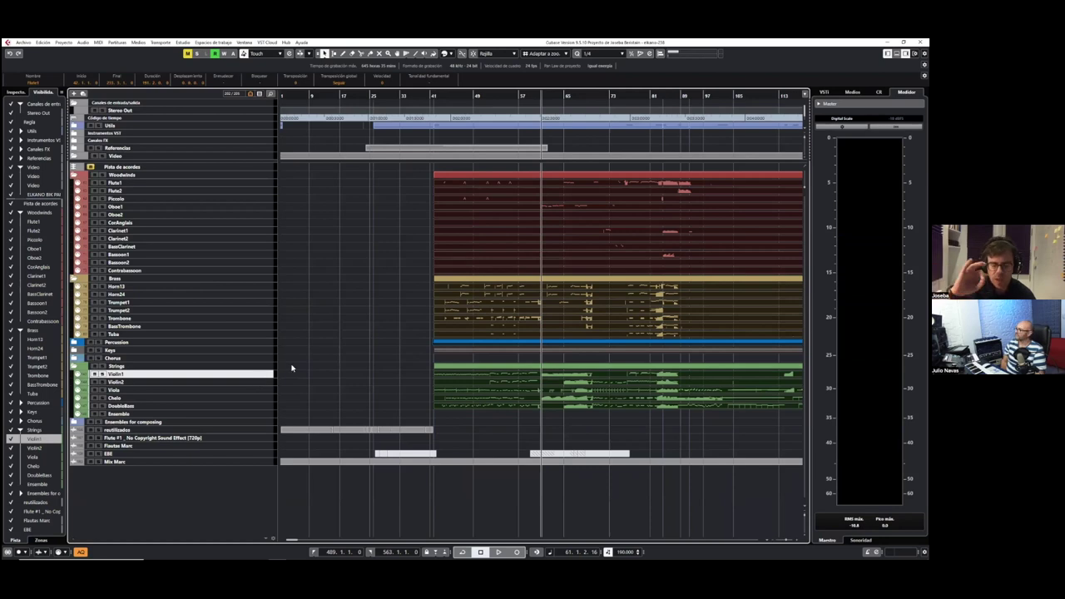
pyautogui.hotkey('ctrl', 'a')
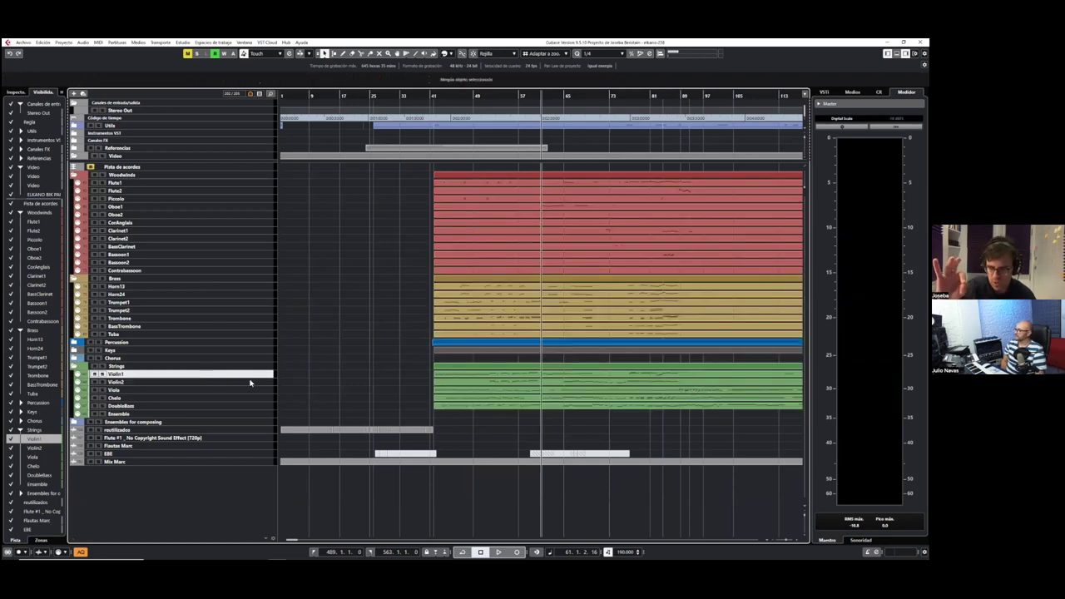
pyautogui.click(253, 383)
pyautogui.click(257, 392)
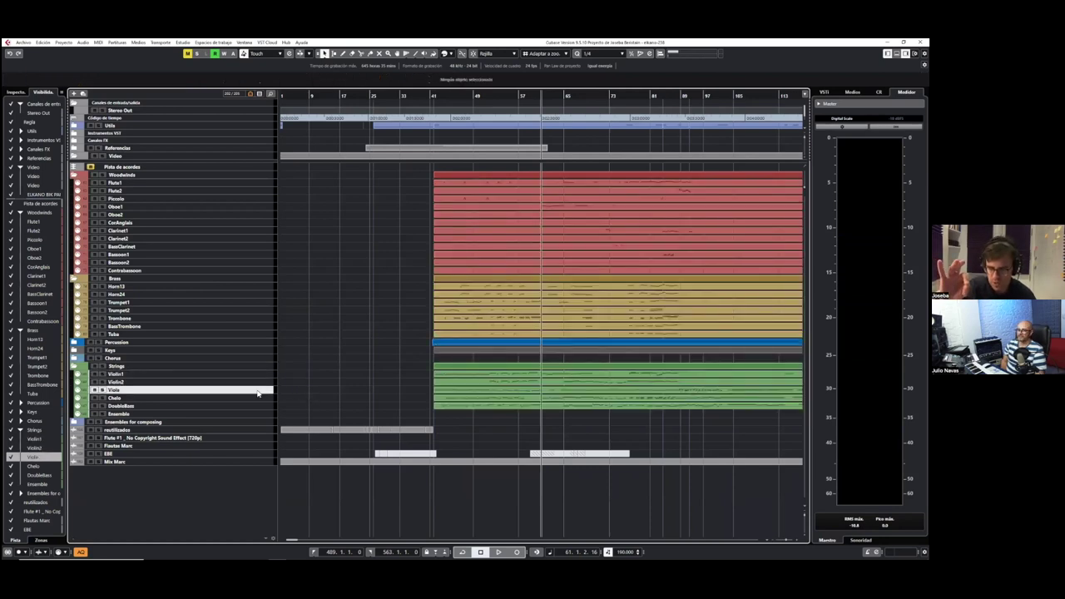
pyautogui.click(256, 186)
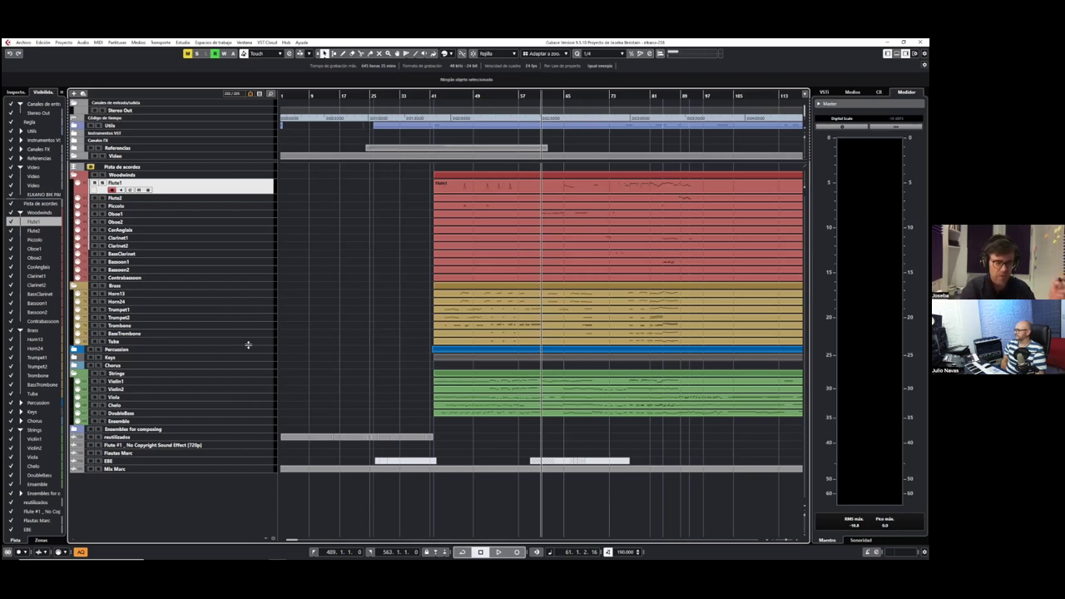
# Zoom the timeline out until every cue of the whole film fits in the project view.
pyautogui.press('g')
pyautogui.press('g')
pyautogui.press('g')
pyautogui.press('g')
pyautogui.press('g')
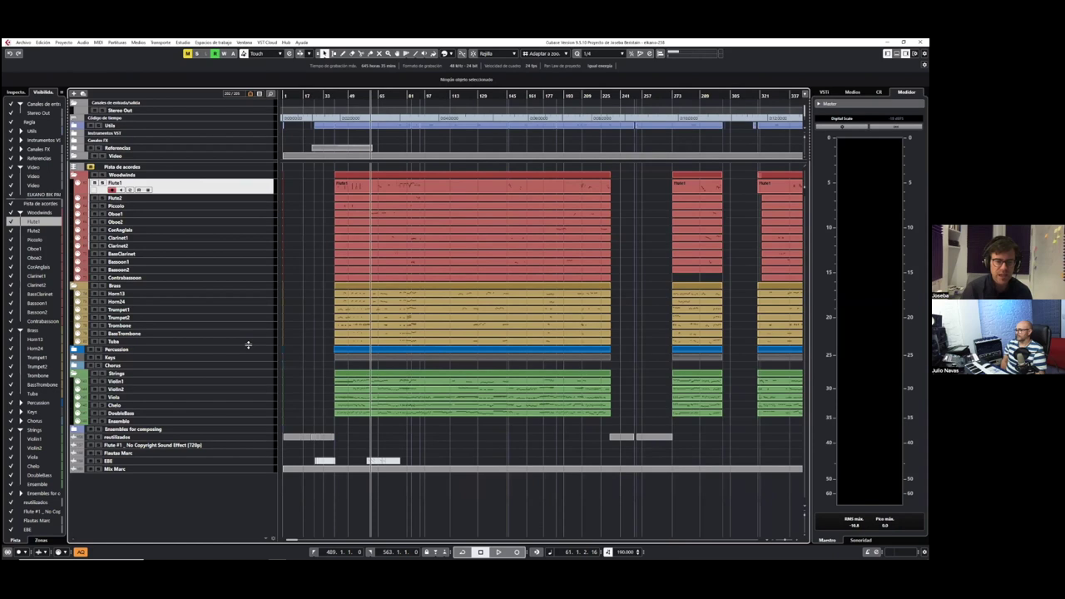
pyautogui.press('g')
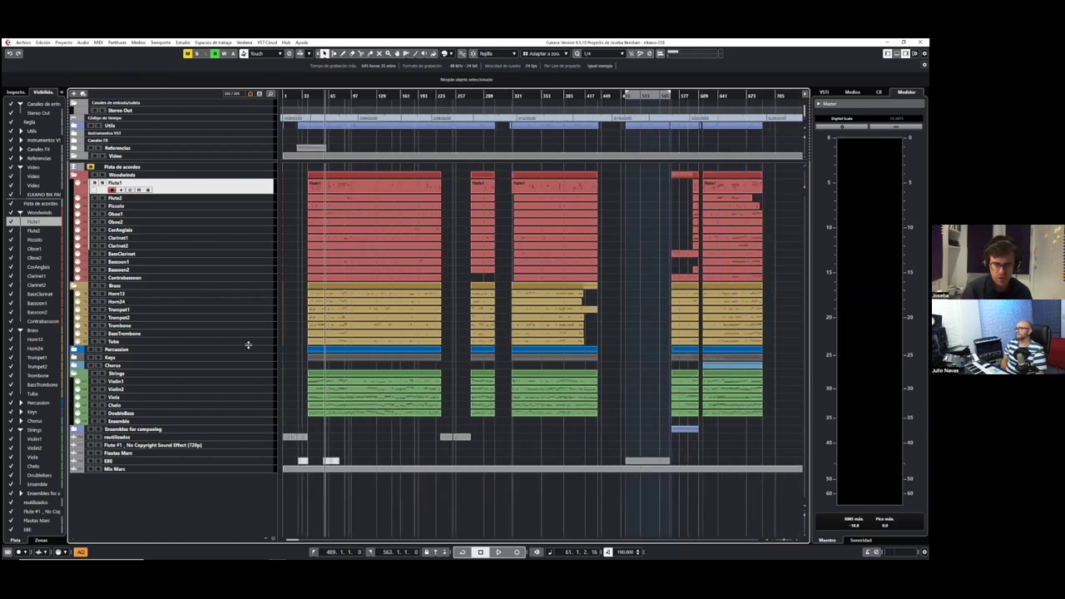
pyautogui.press('g')
pyautogui.press('g')
pyautogui.press('g')
pyautogui.press('g')
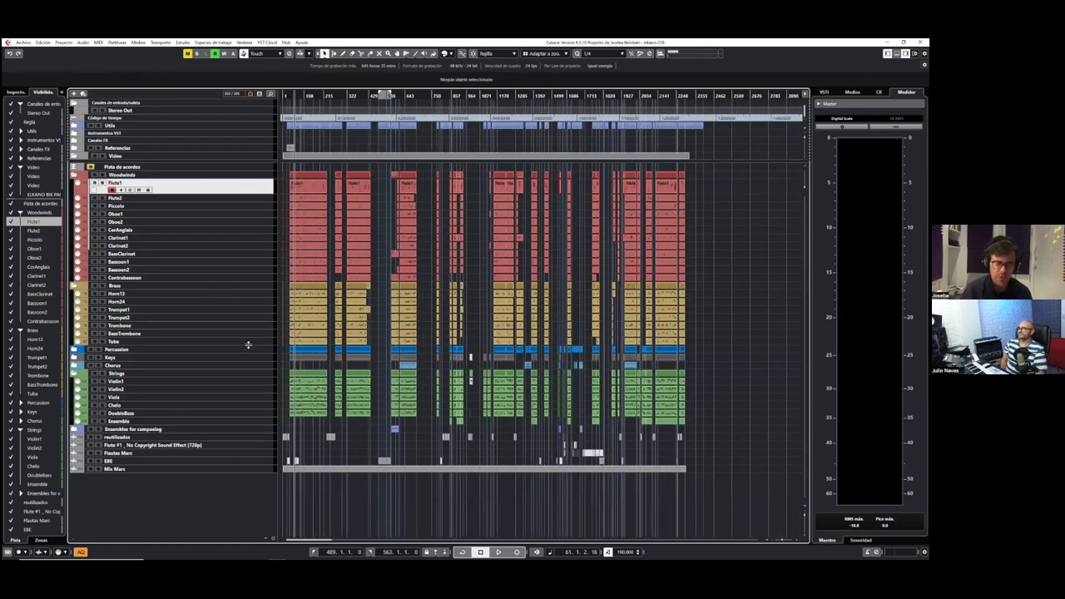
# Expand the Percussion folder and return the enlarged Flute1 track to the same height as the others.
pyautogui.click(248, 344)
pyautogui.press('h')
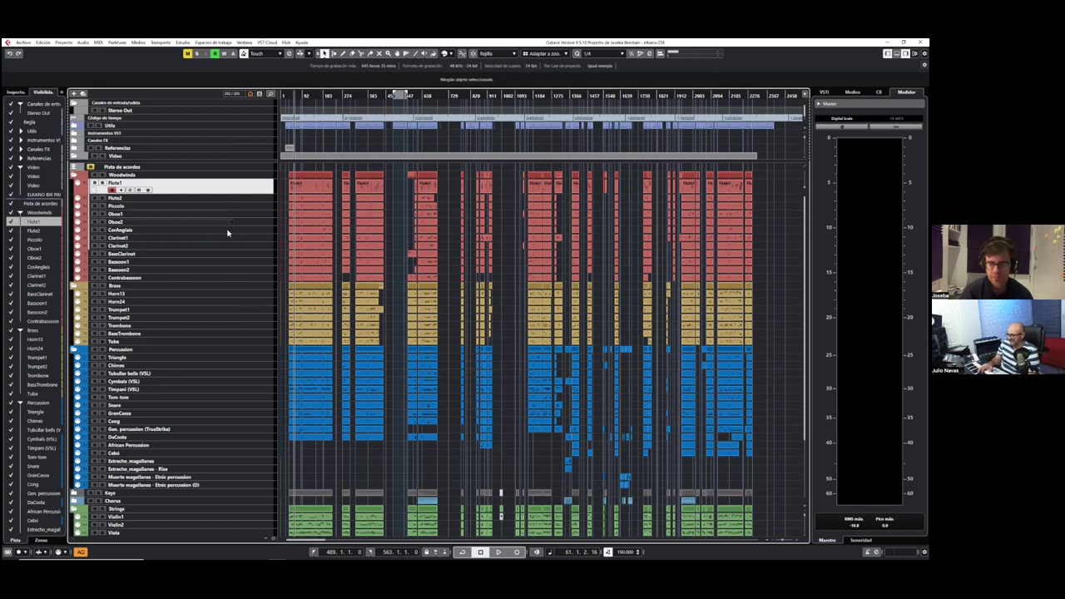
pyautogui.hotkey('ctrl', 'alt', 'e')
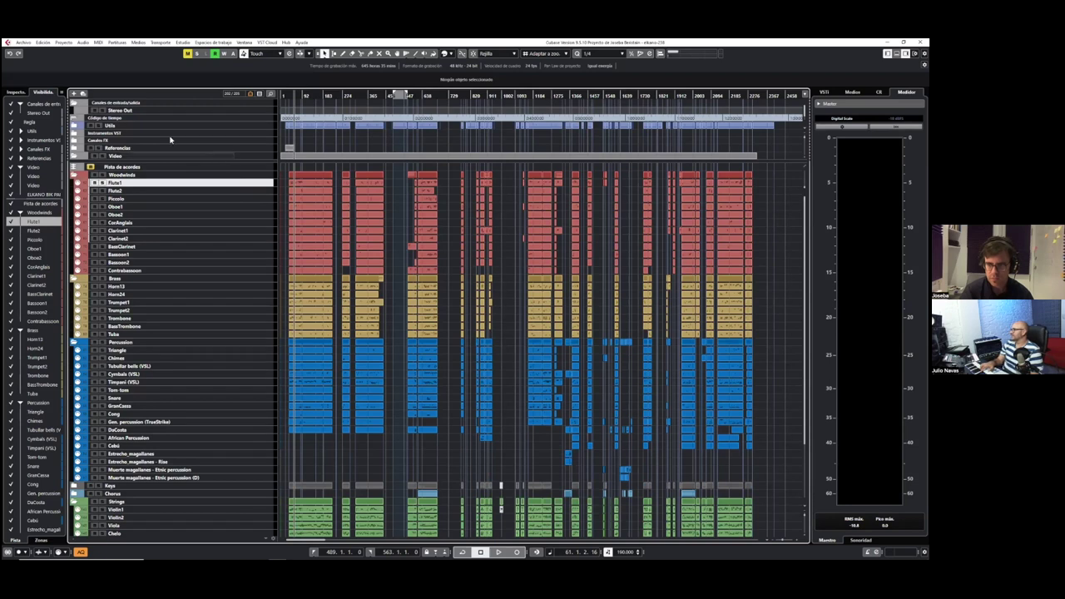
# Collapse all the track folders, then reopen Woodwinds and Brass to examine their parts across the timeline.
pyautogui.keyDown('ctrl'); pyautogui.click(75, 106); pyautogui.keyUp('ctrl')
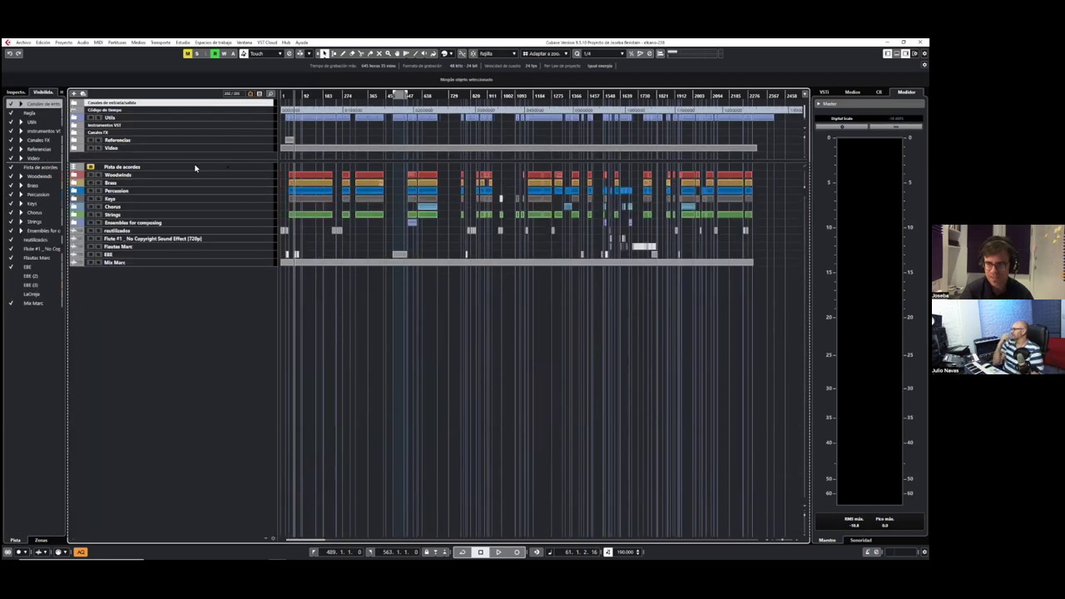
pyautogui.click(74, 176)
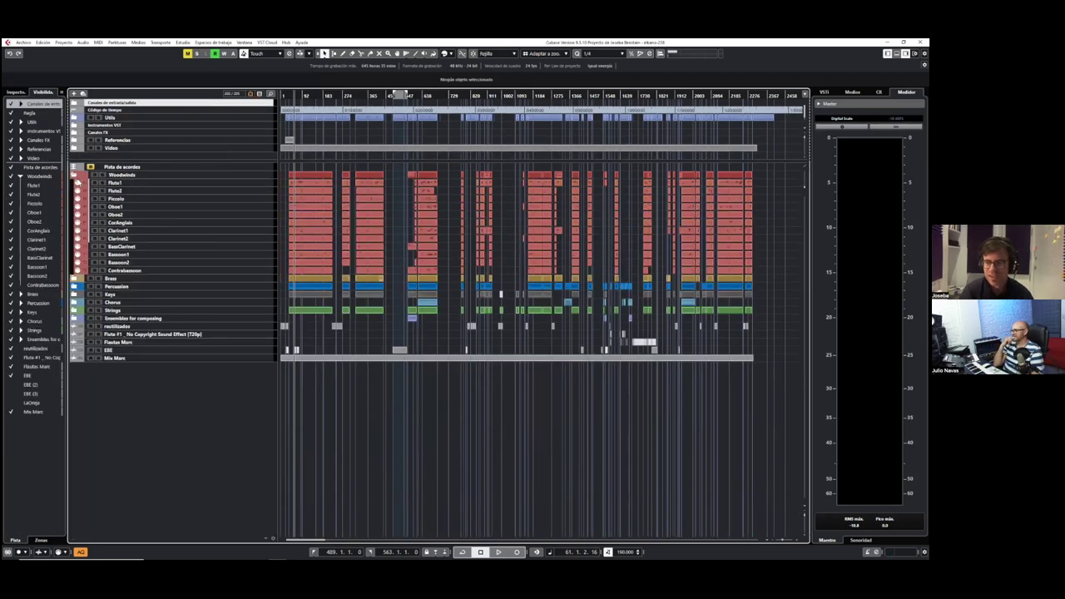
pyautogui.click(75, 278)
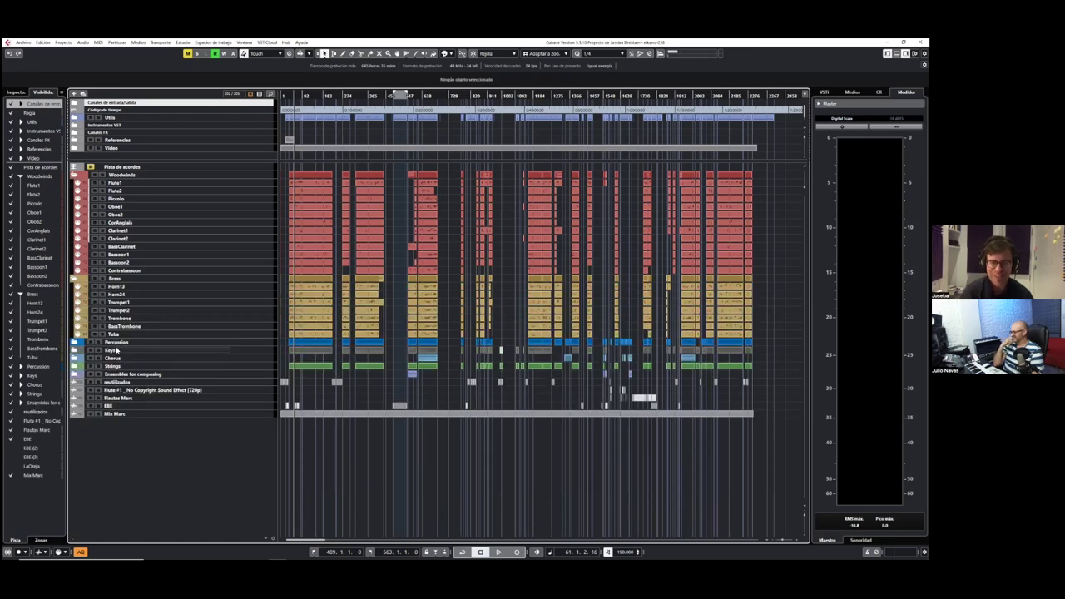
pyautogui.press('h')
pyautogui.press('h')
pyautogui.press('h')
pyautogui.press('h')
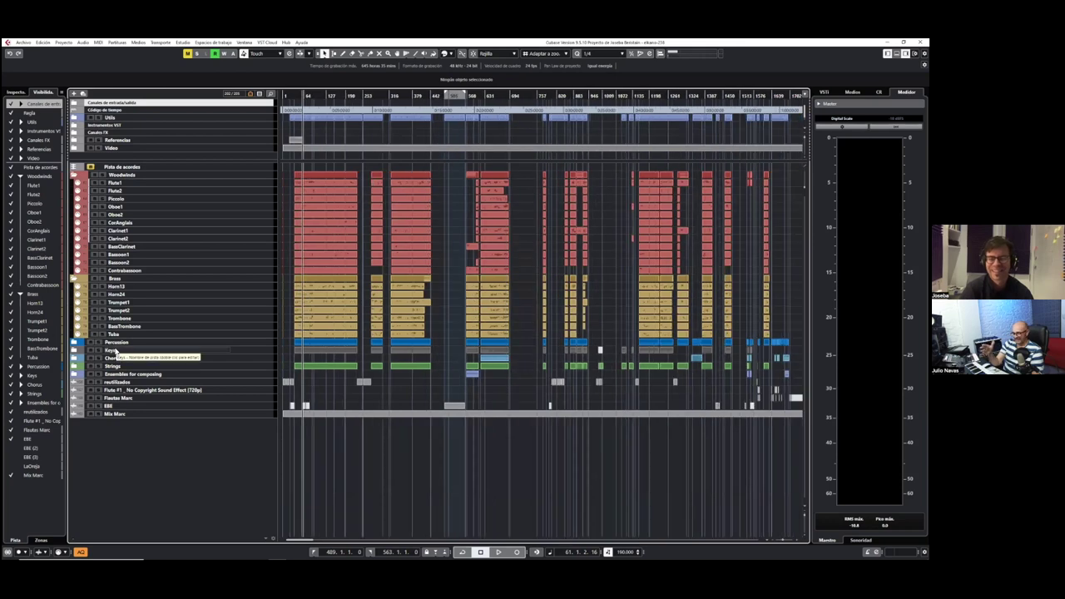
pyautogui.press('g')
pyautogui.press('g')
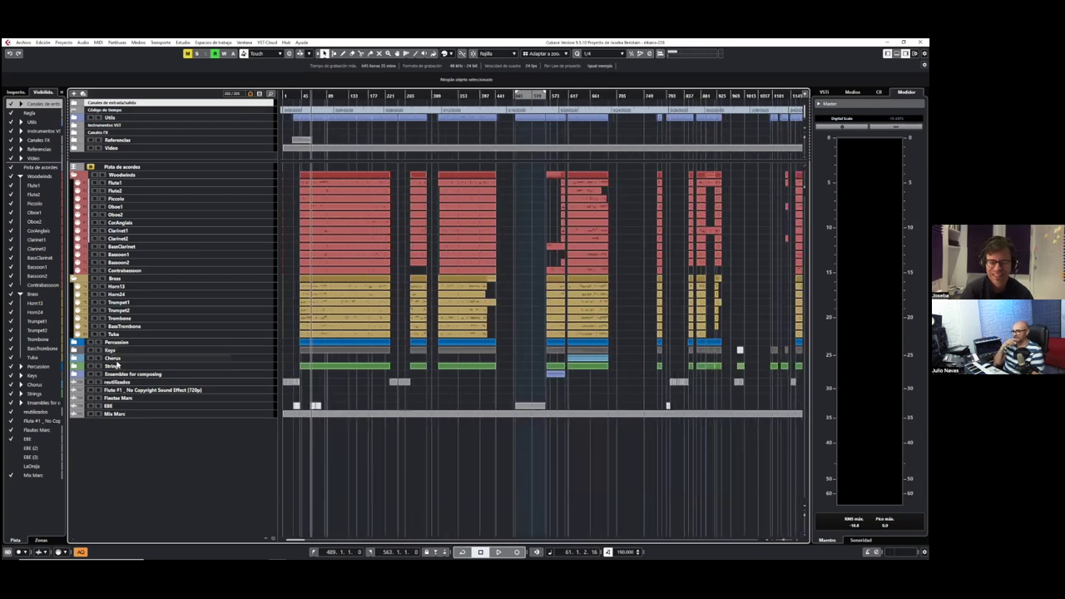
# Expand the Percussion and Strings folders and fit the full orchestra's cues for the whole film in view.
pyautogui.click(74, 343)
pyautogui.press('g')
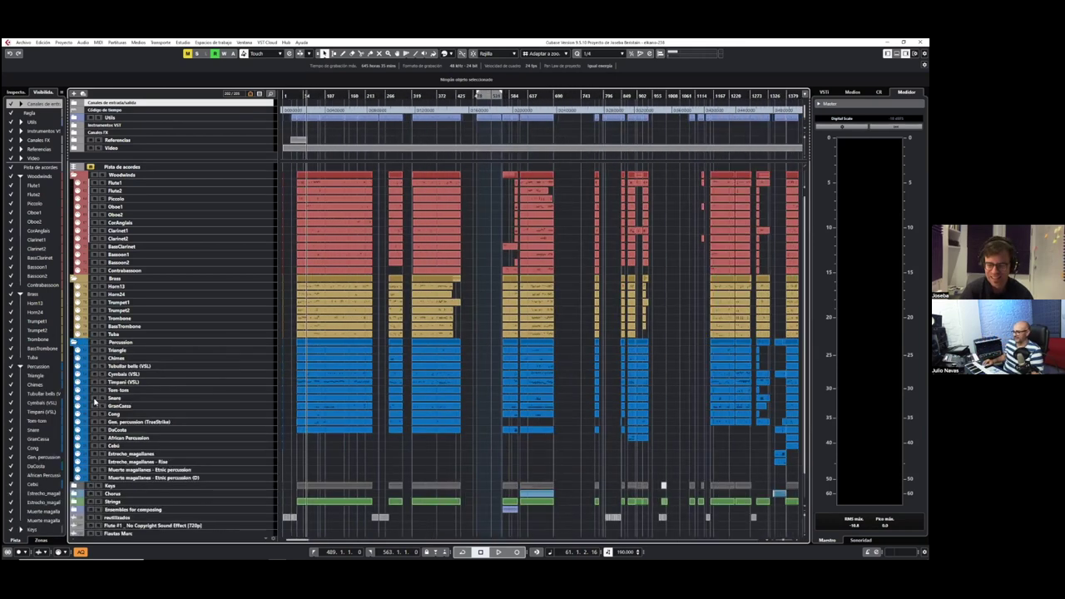
pyautogui.click(74, 502)
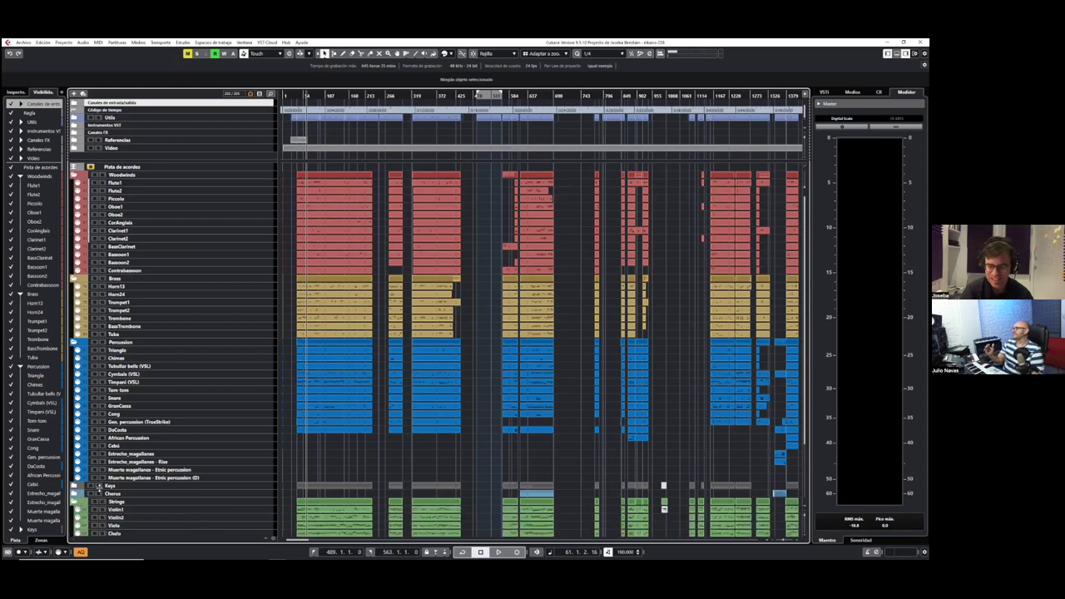
pyautogui.press('g')
pyautogui.press('g')
pyautogui.press('g')
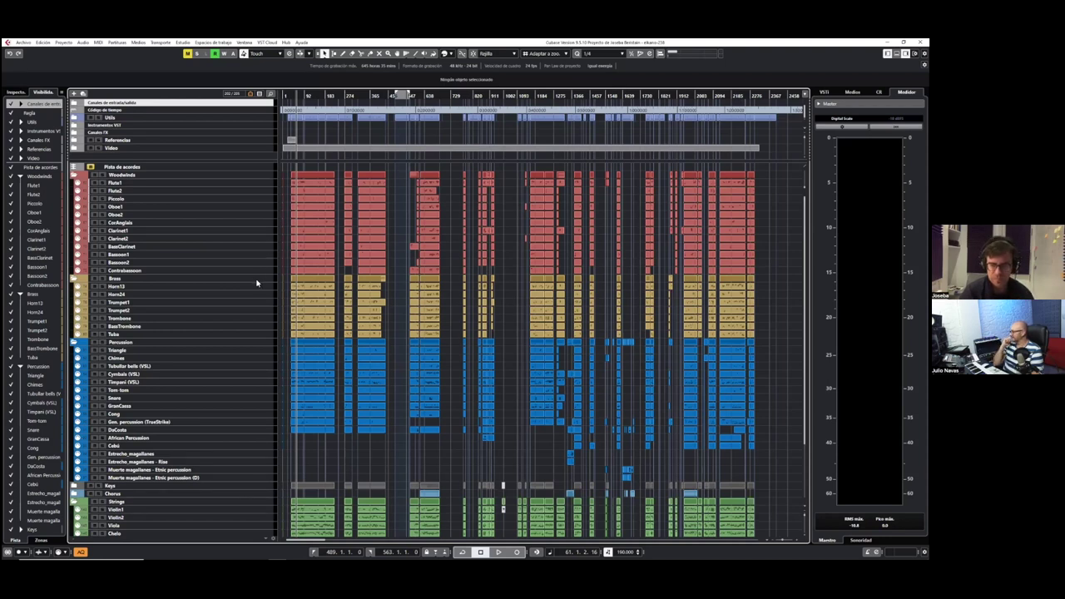
# Switch to the elkano cue spreadsheet in LibreOffice Calc and highlight all the cue names on the Cues sheet.
pyautogui.hotkey('alt', 'Tab')
pyautogui.hotkey('alt', 'Tab')
pyautogui.click(64, 550)
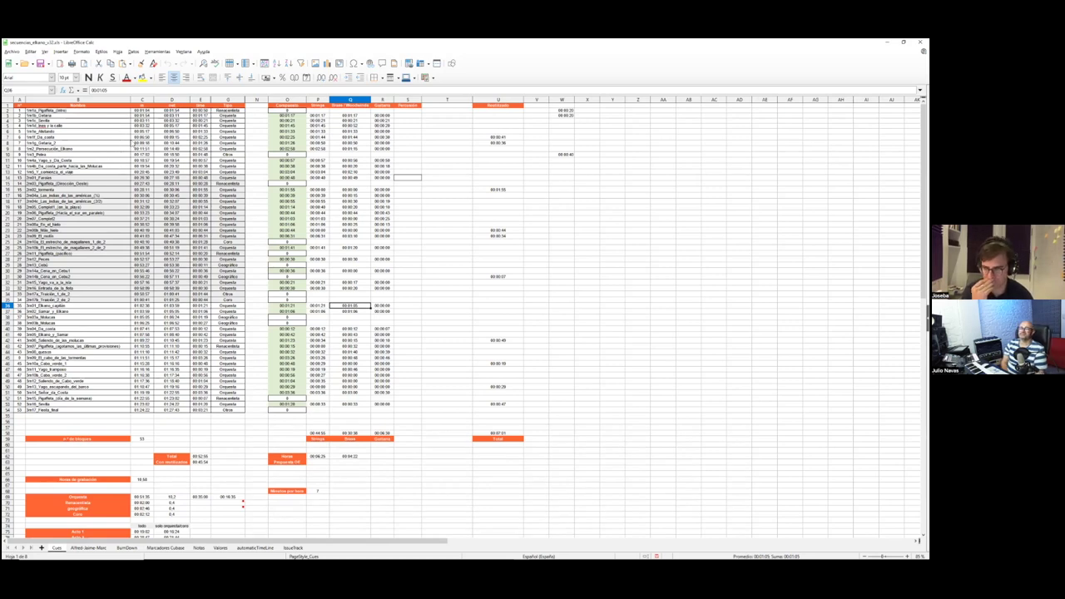
pyautogui.moveTo(65, 111); pyautogui.dragTo(82, 411)
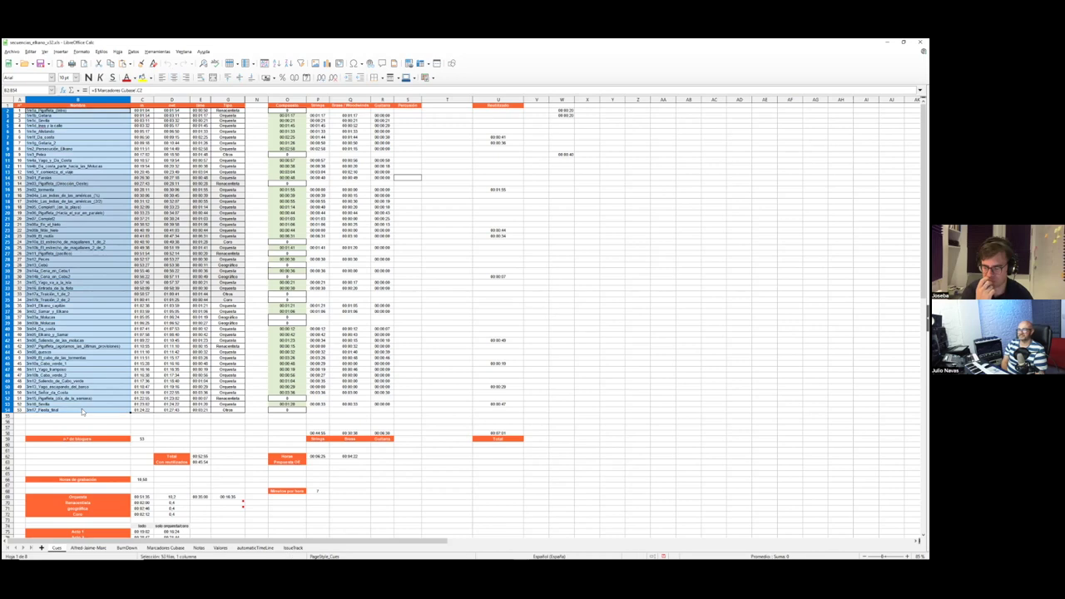
# Highlight the duration column of all cues and select the first composed time in the column of composed minutes.
pyautogui.moveTo(200, 111); pyautogui.dragTo(205, 414)
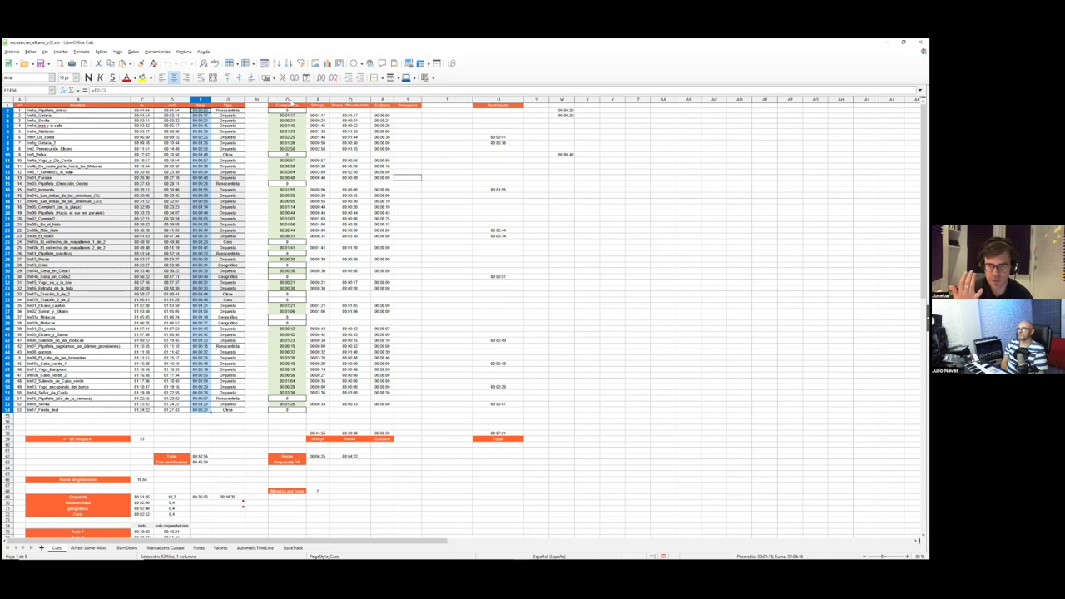
pyautogui.click(291, 100)
pyautogui.click(293, 115)
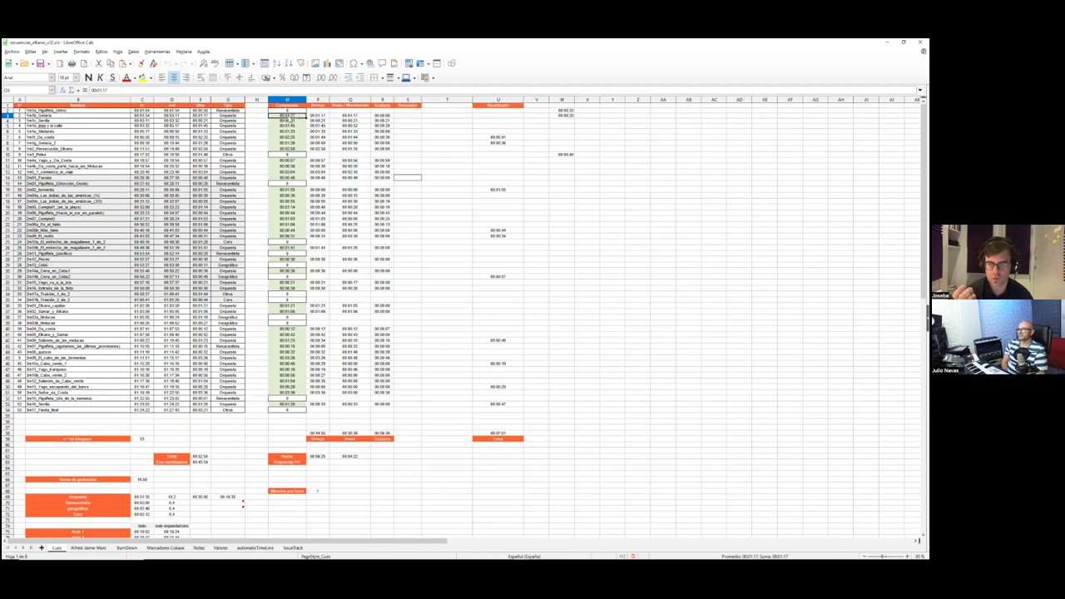
# Examine the progress charts on the BurnDown sheet and compare them with the cue list on the Cues sheet.
pyautogui.click(126, 549)
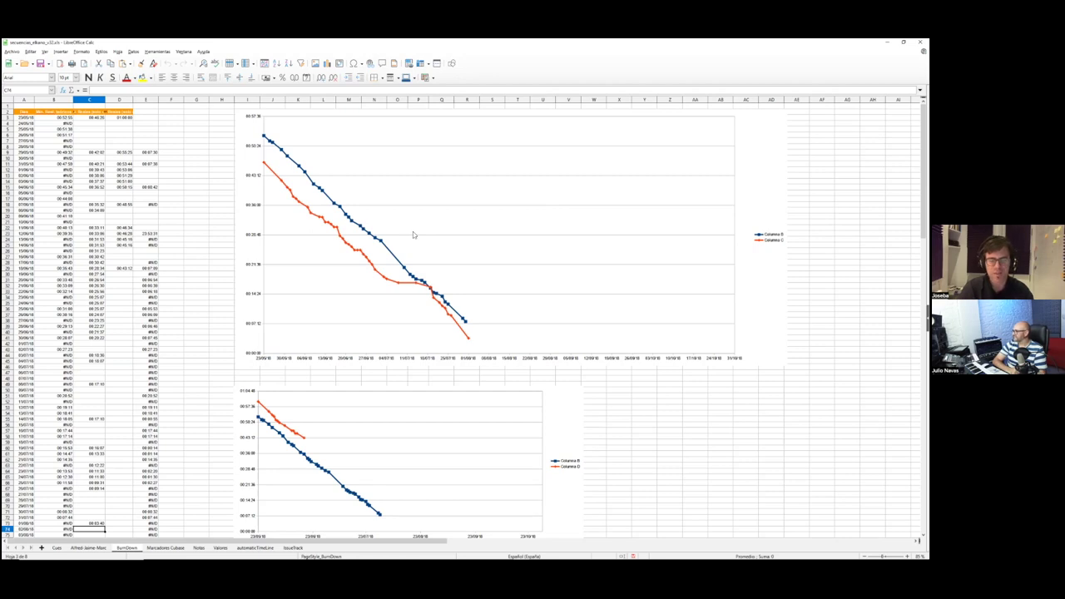
pyautogui.click(57, 548)
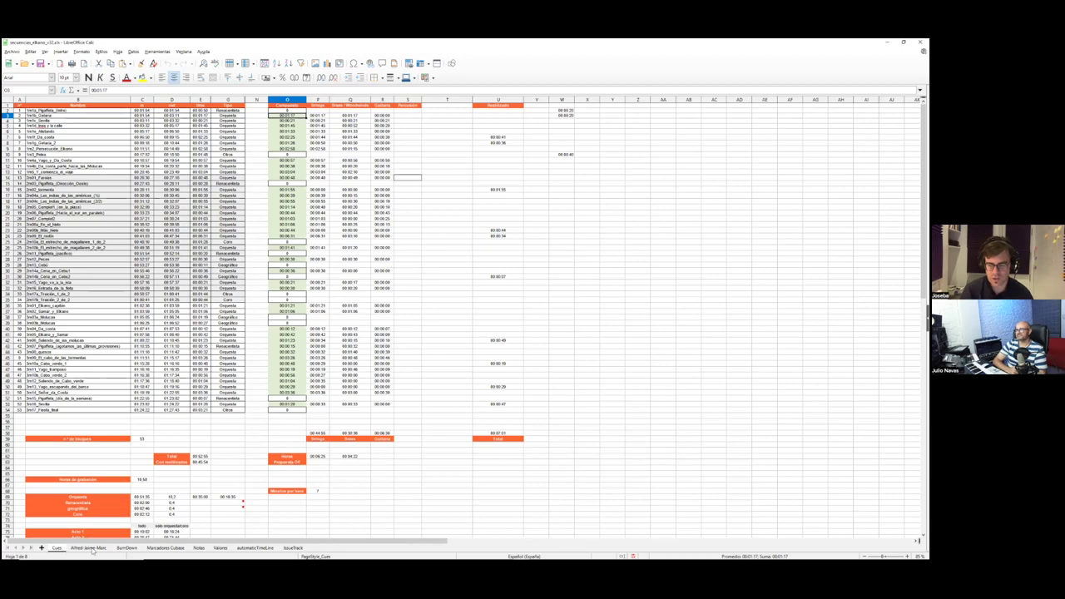
pyautogui.click(126, 548)
pyautogui.click(57, 548)
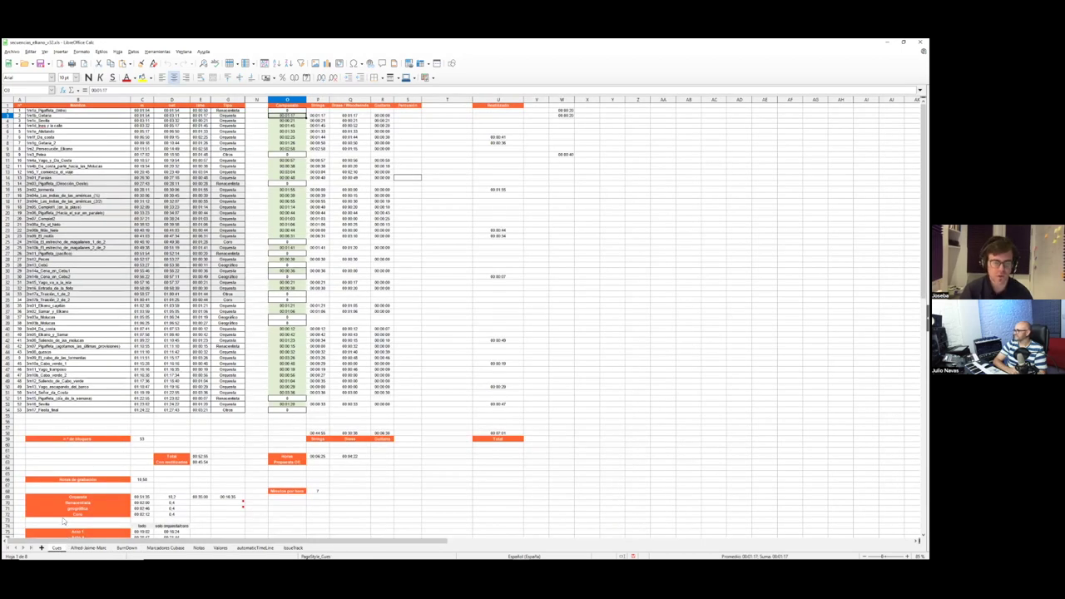
# Compare the Cubase project timeline with the LibreOffice Calc cue list, finishing on the Cubase project.
pyautogui.hotkey('alt', 'Tab')
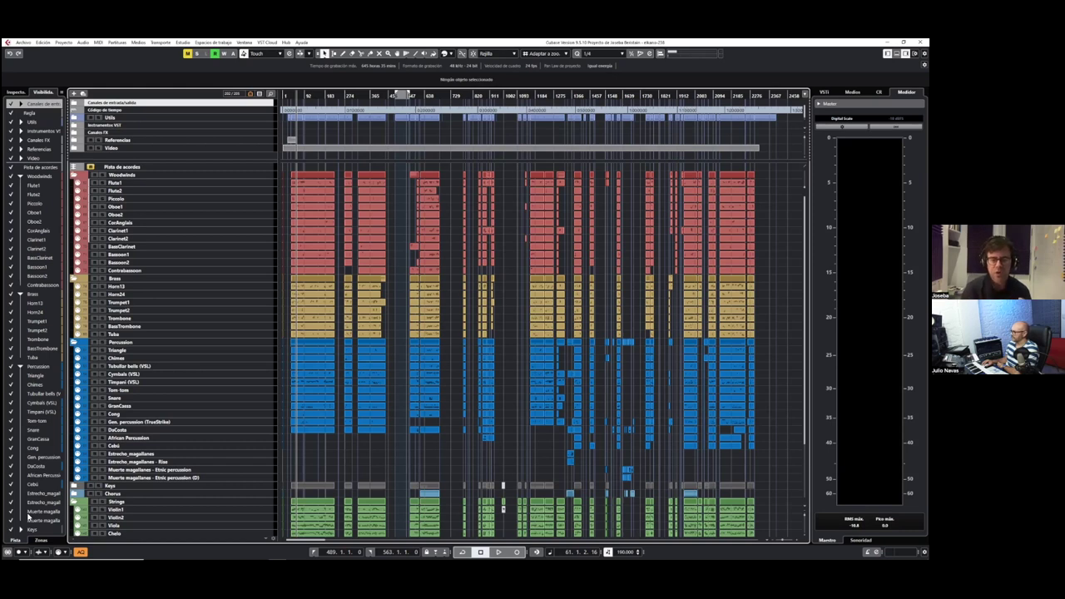
pyautogui.hotkey('alt', 'Tab')
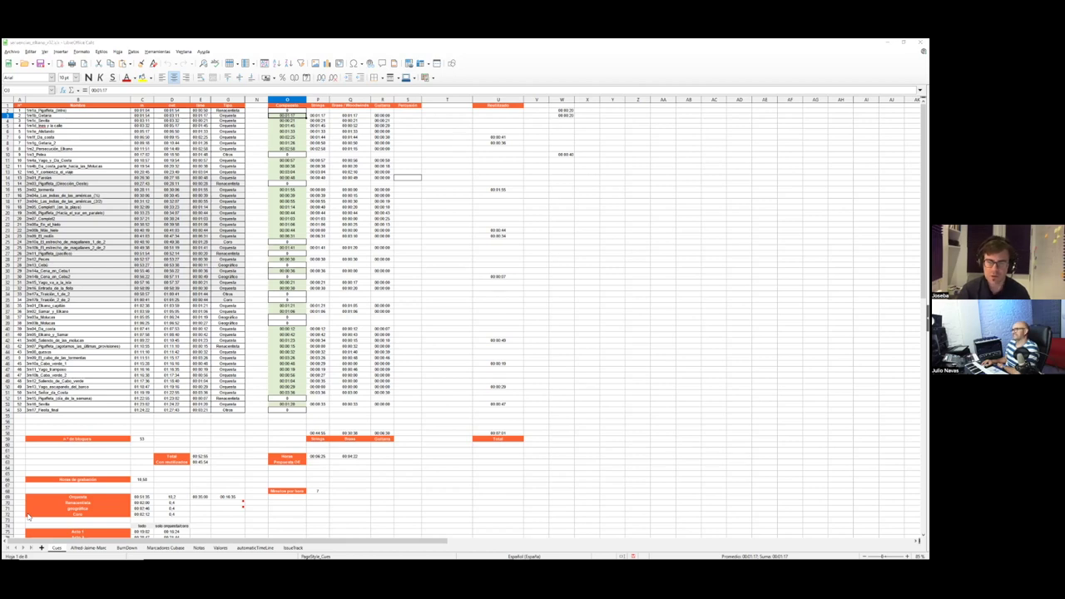
pyautogui.hotkey('alt', 'Tab')
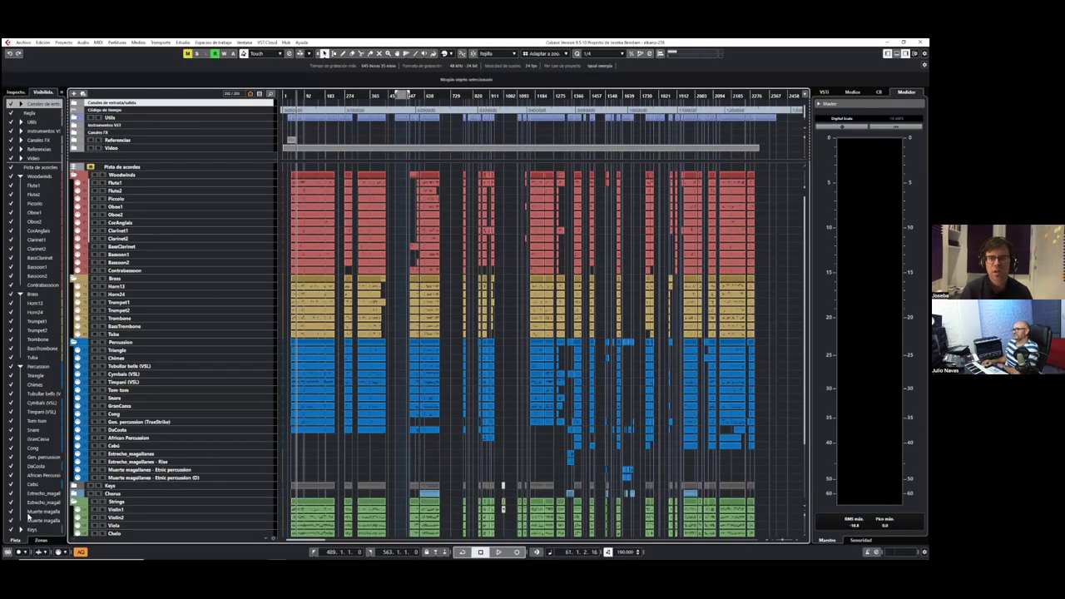